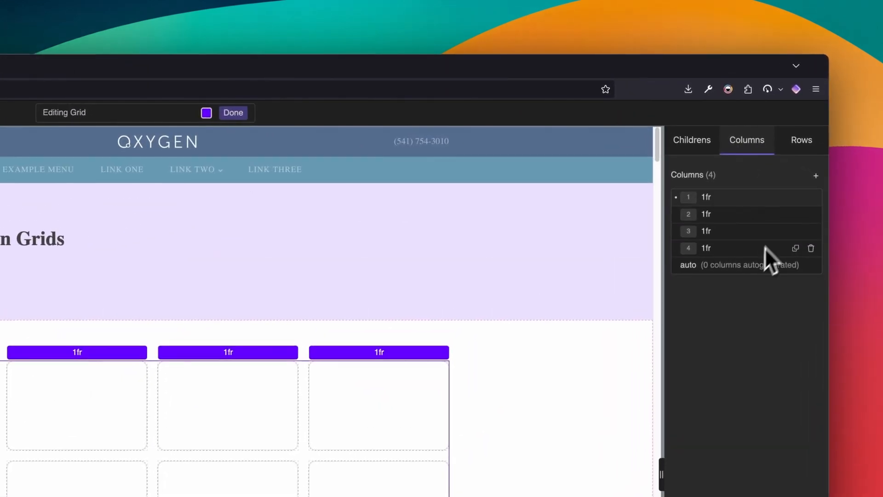
Step: Delete the last two of the grid's four columns
click(765, 247)
click(811, 248)
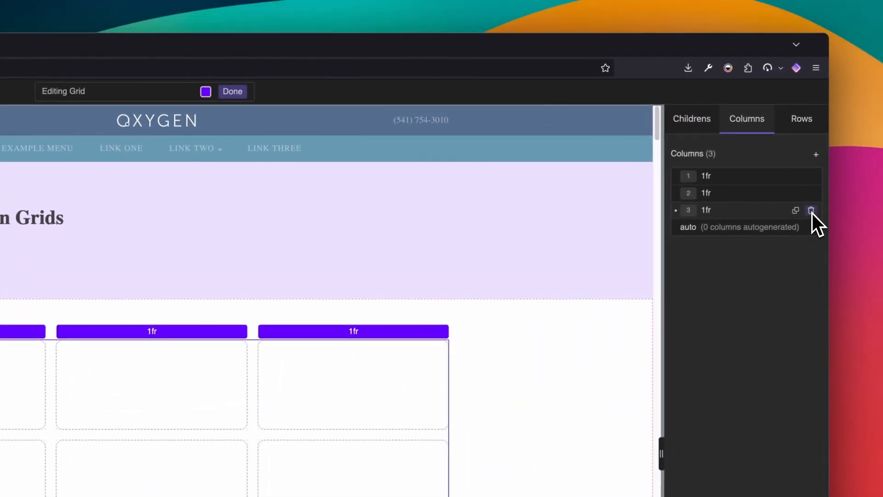
click(811, 210)
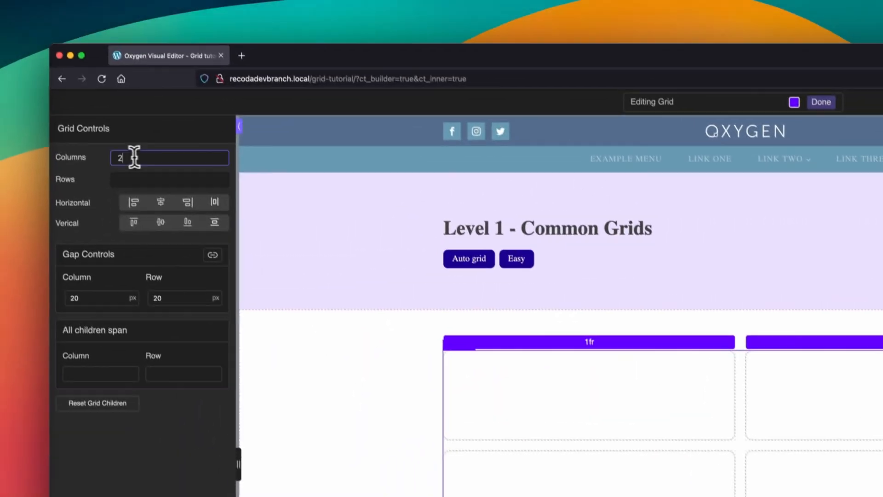
Step: Change the grid's column count to 3 and finally to 4
double_click(147, 167)
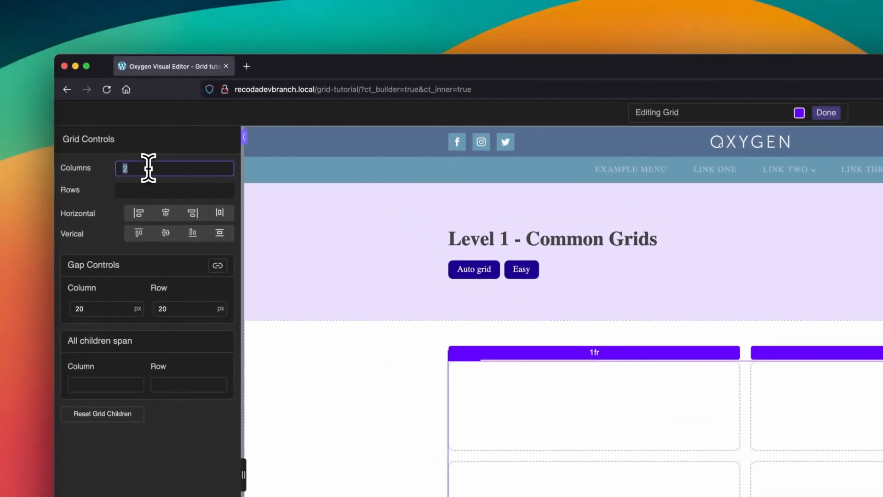
text(3)
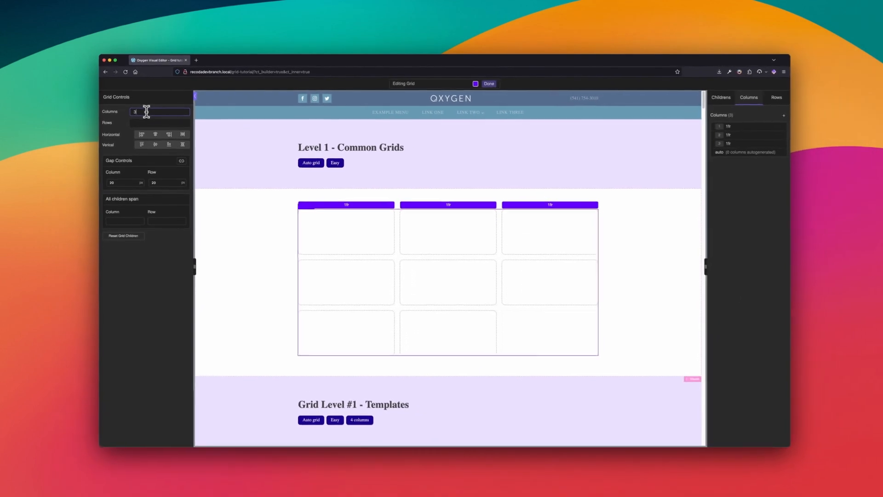
key(BackSpace)
text(4)
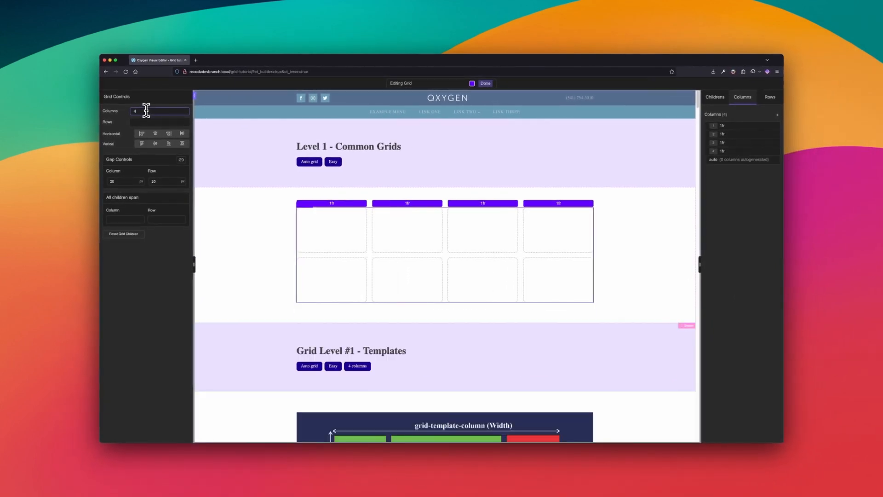
Step: Set the grid's column gap to 40 px and its row gap to 30 px
click(121, 182)
text(40)
click(167, 183)
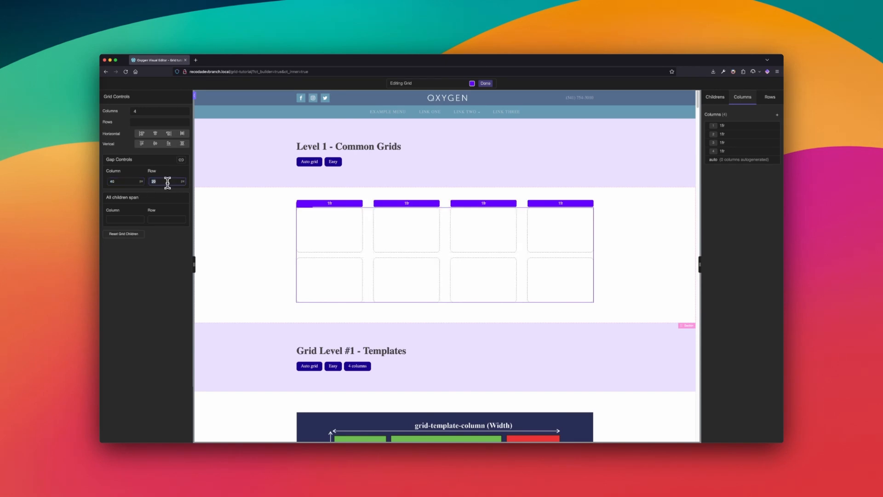
text(30)
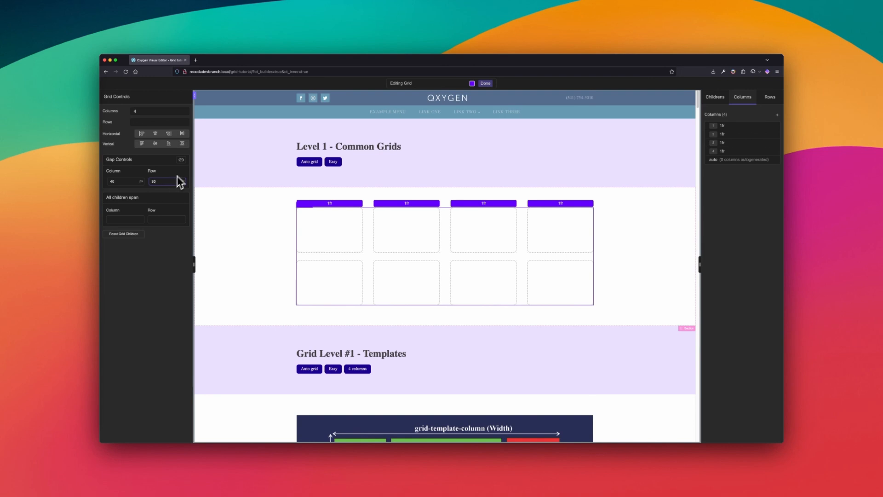
Step: Link the column and row gaps and set the shared gap to 50 px
click(181, 161)
text(50)
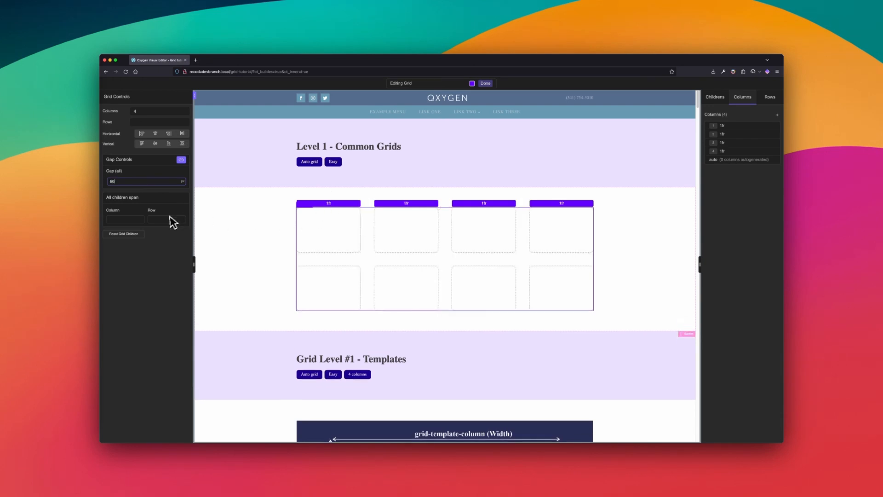
click(165, 251)
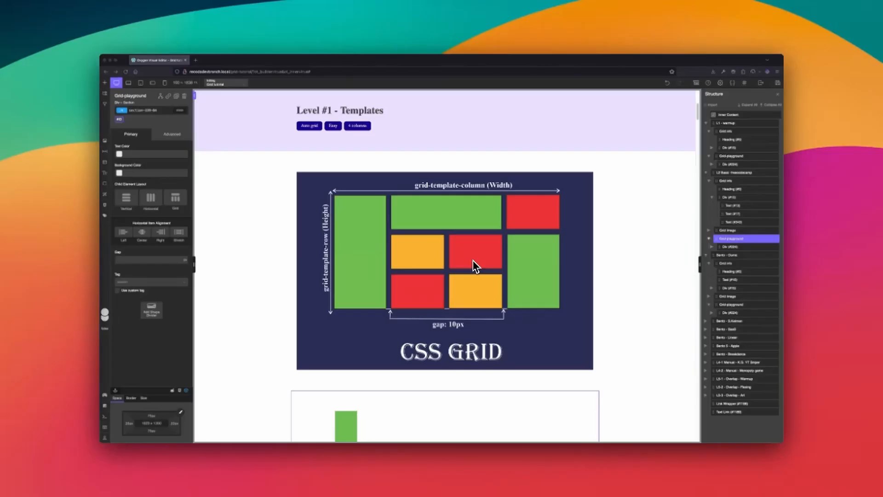
Step: Lay out the children of the coloured-blocks Div below the CSS Grid image as a grid and open its grid editing mode
scroll(474, 261, down, 3)
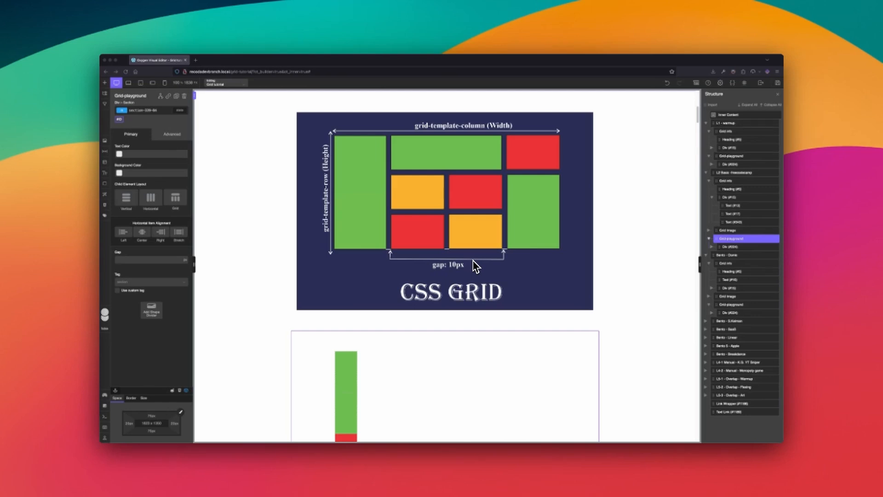
scroll(501, 301, down, 1)
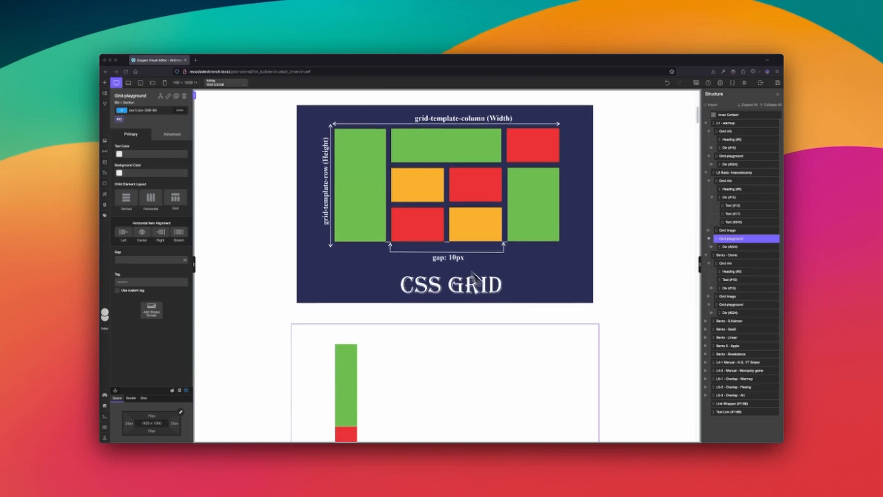
scroll(404, 348, down, 1)
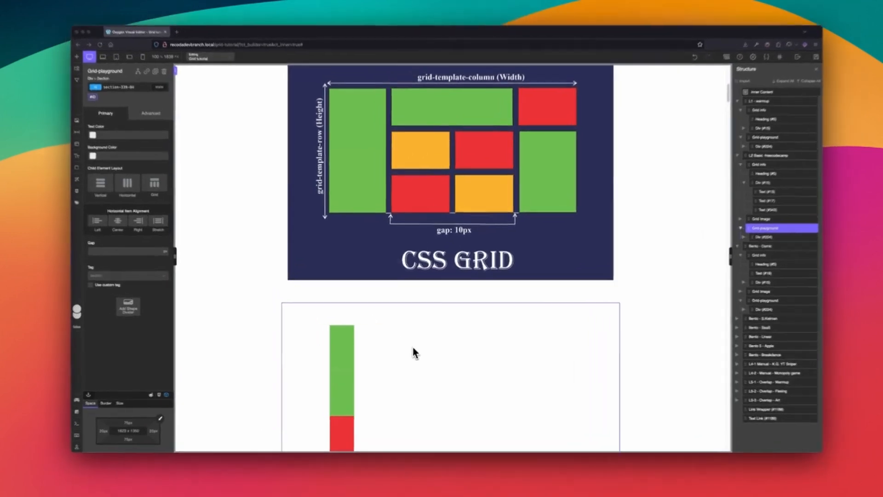
click(418, 339)
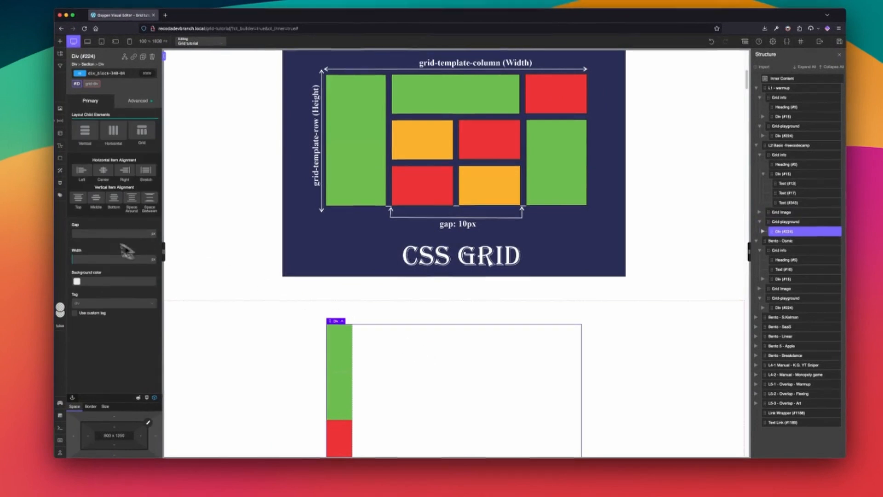
click(142, 156)
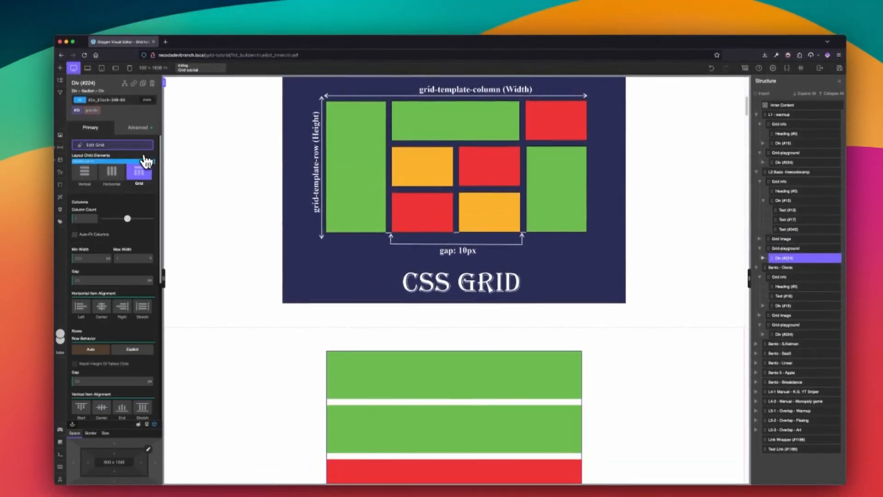
click(146, 162)
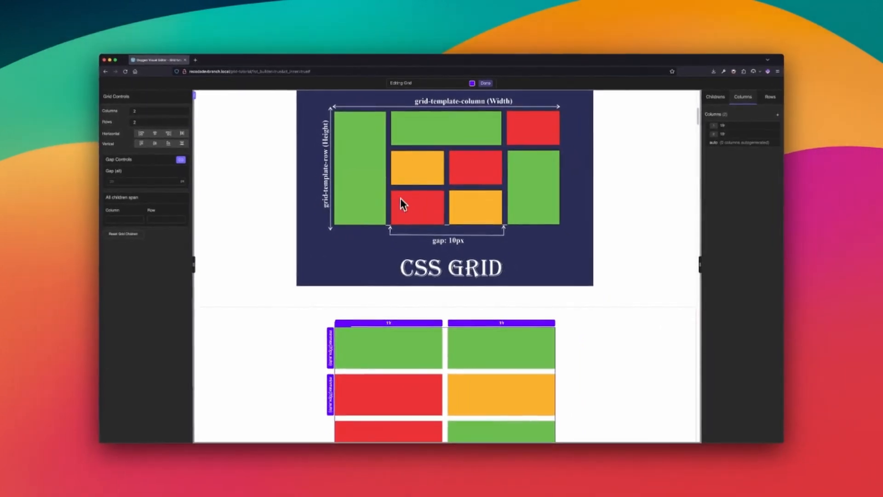
Step: Set the coloured-blocks grid to 4 columns and 3 rows
scroll(411, 253, down, 1)
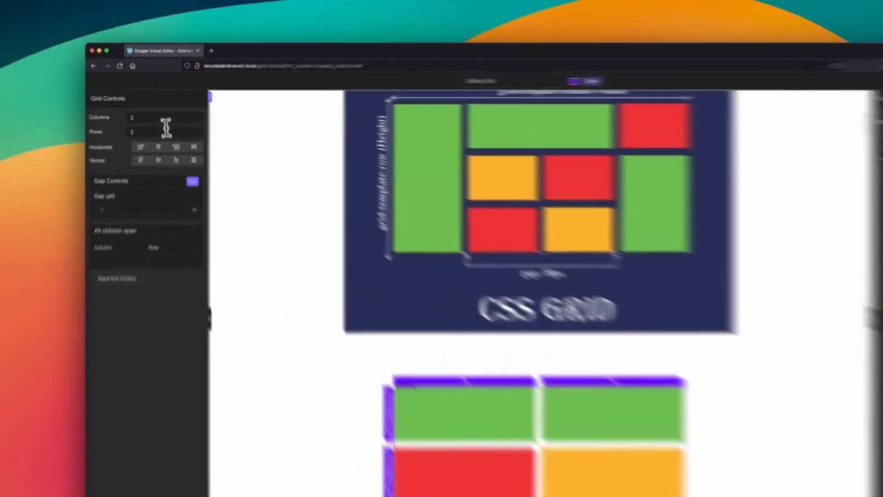
double_click(159, 112)
text(4)
double_click(175, 152)
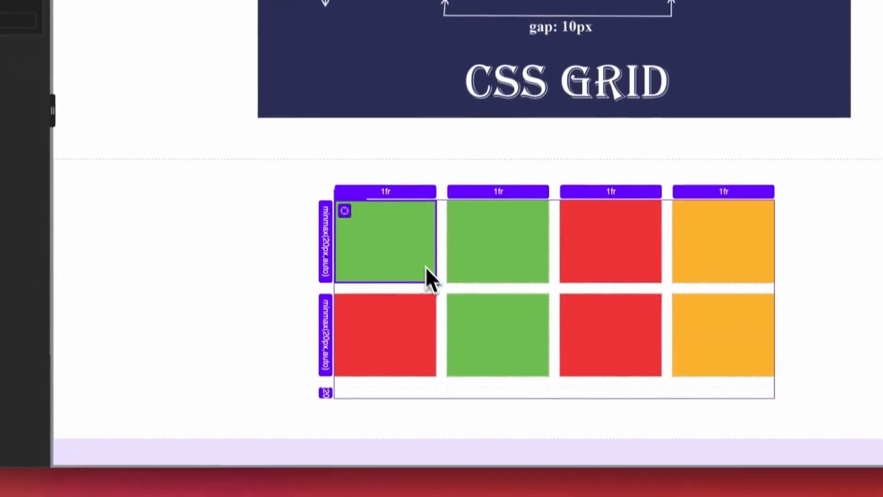
Step: Span the first green block over three rows and the second green block over two columns, matching the reference image
drag(439, 283, 379, 388)
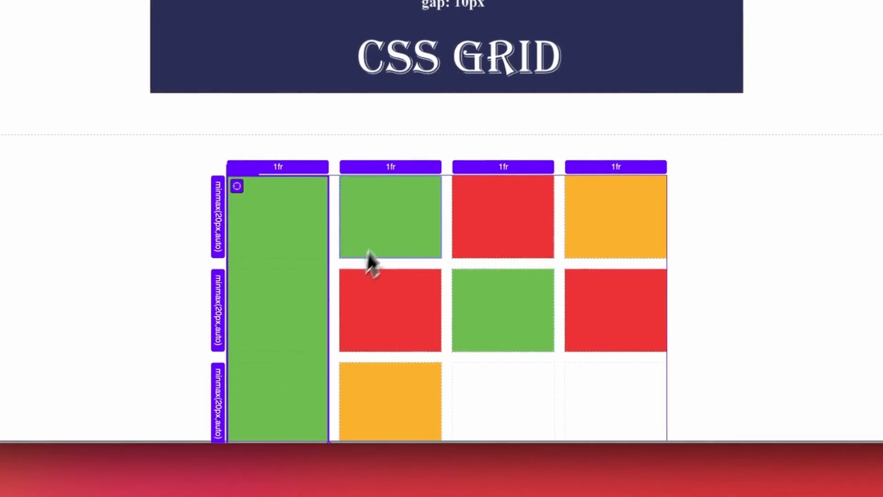
drag(440, 259, 480, 278)
scroll(529, 236, down, 3)
click(597, 211)
scroll(472, 225, up, 5)
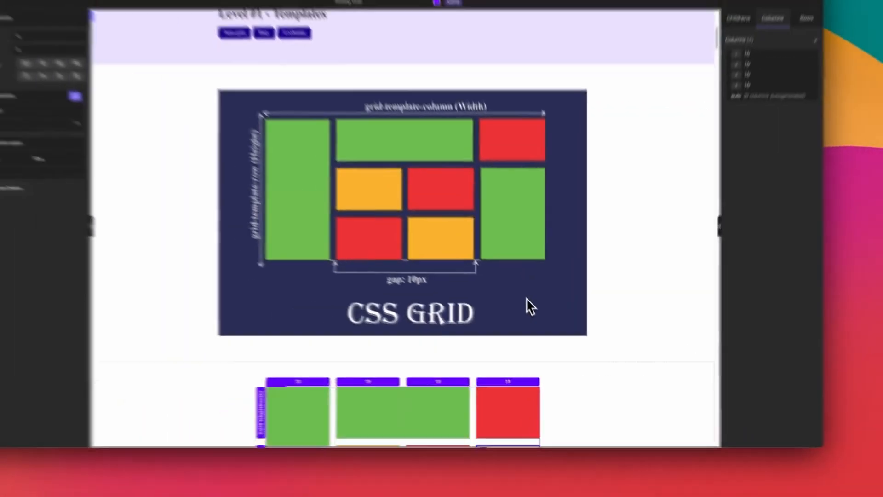
scroll(529, 307, down, 3)
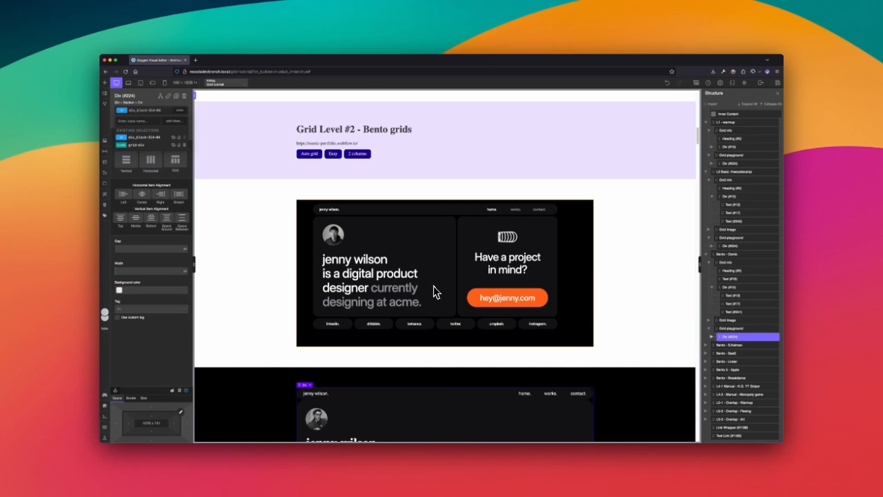
Step: Lay out the children of the dark portfolio Div under Bento grids as a grid and open its grid editing mode
scroll(429, 285, down, 1)
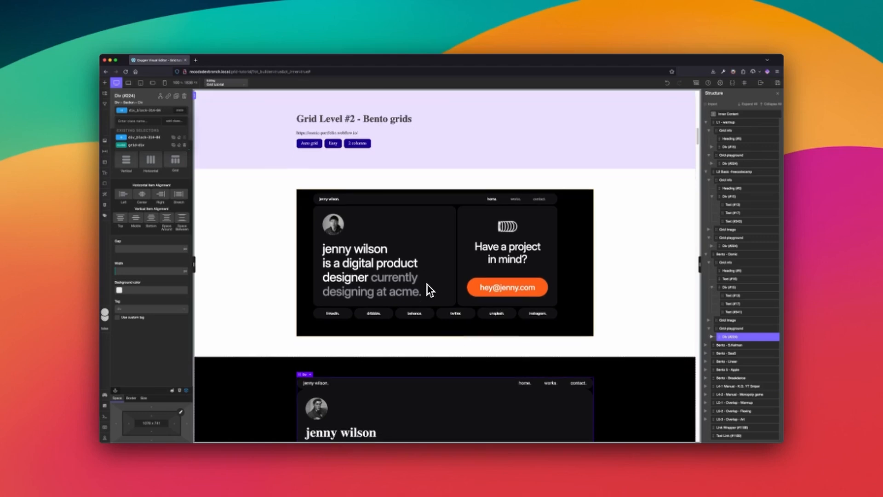
scroll(427, 289, down, 3)
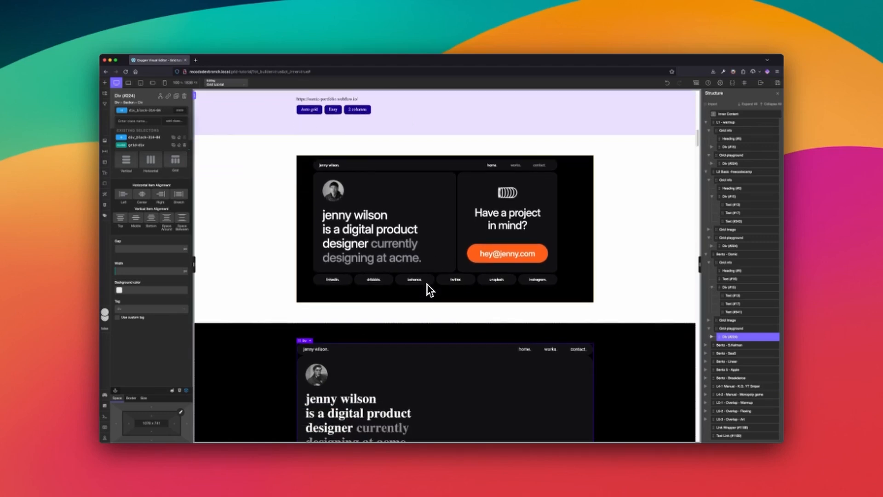
scroll(427, 283, down, 5)
scroll(427, 284, down, 5)
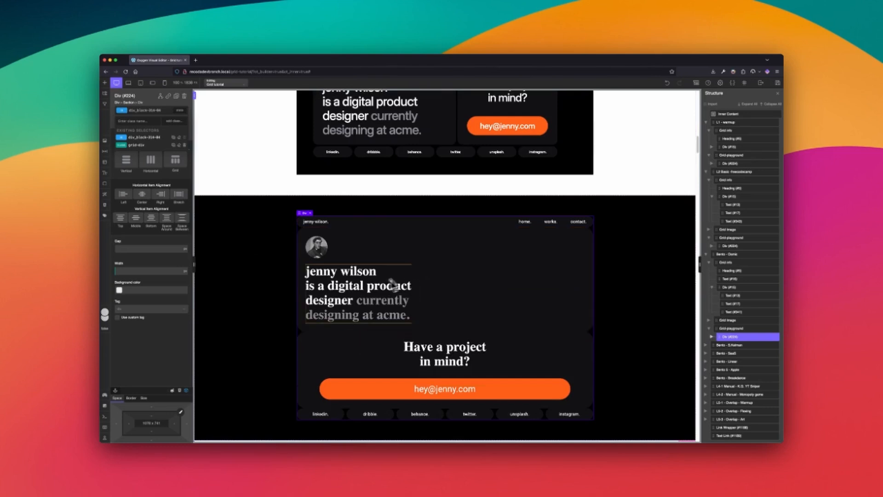
click(300, 333)
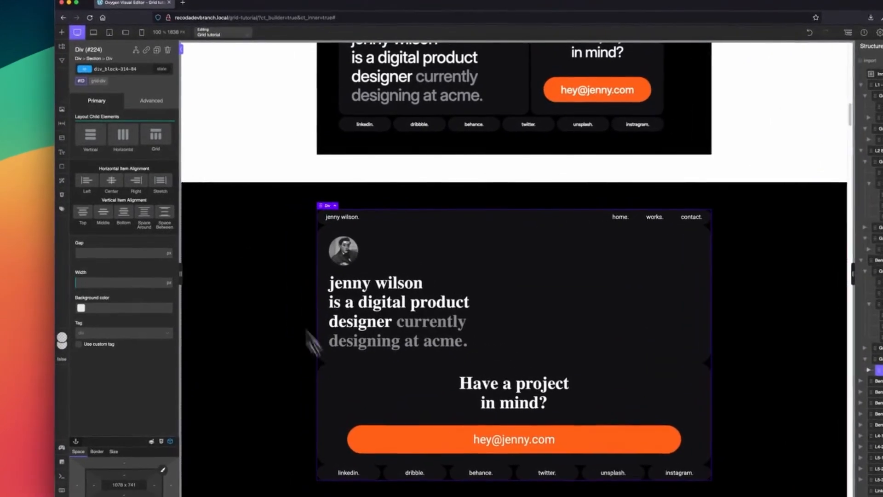
click(156, 138)
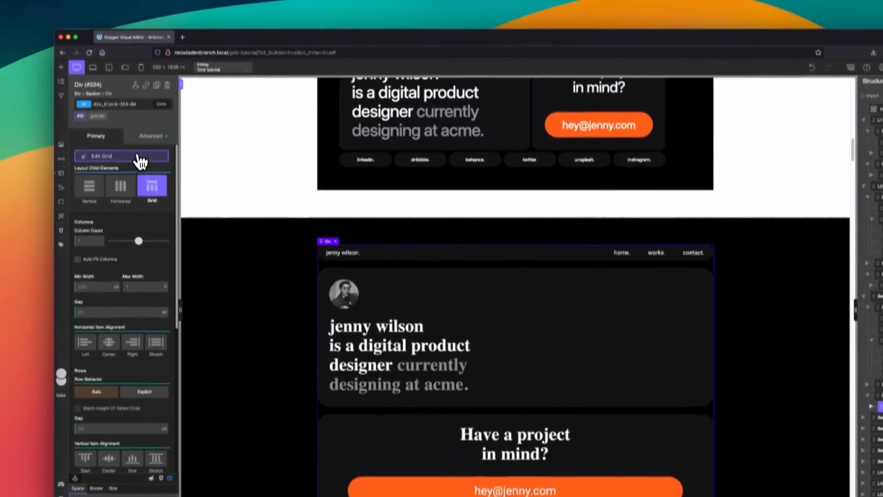
click(137, 120)
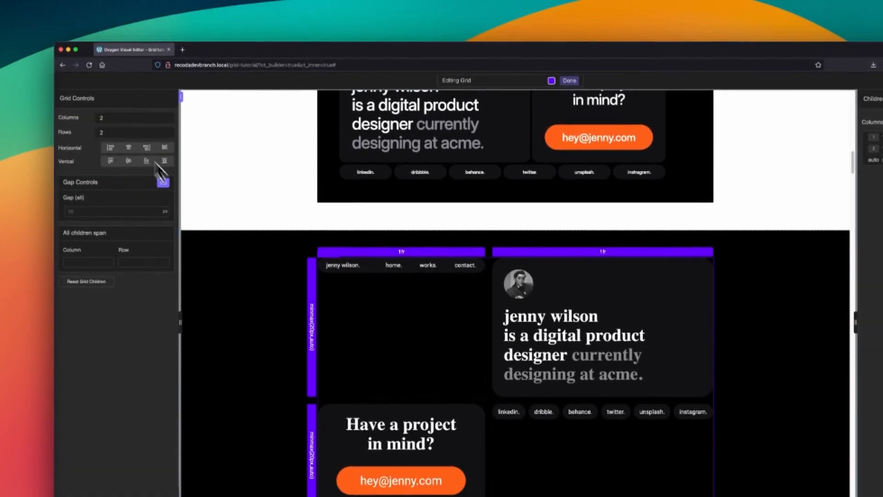
Step: Set the bento grid to 12 columns and widen the navigation bar to span four of them
click(117, 118)
text(12)
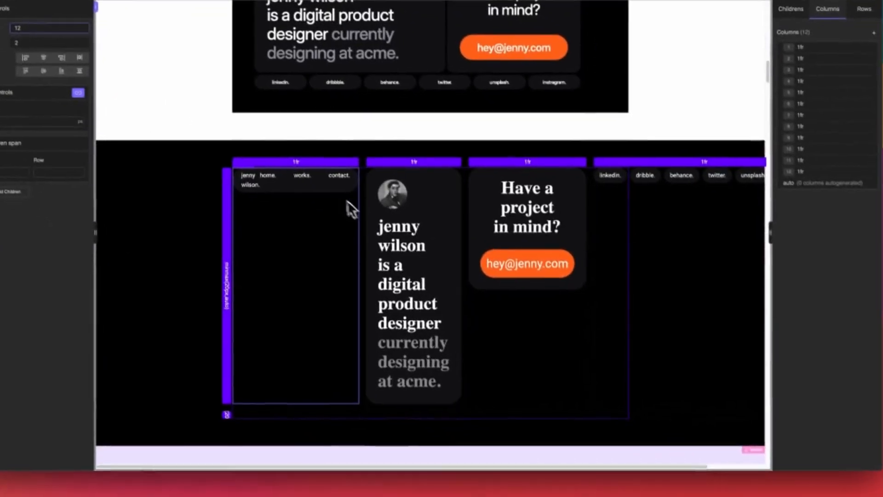
click(328, 187)
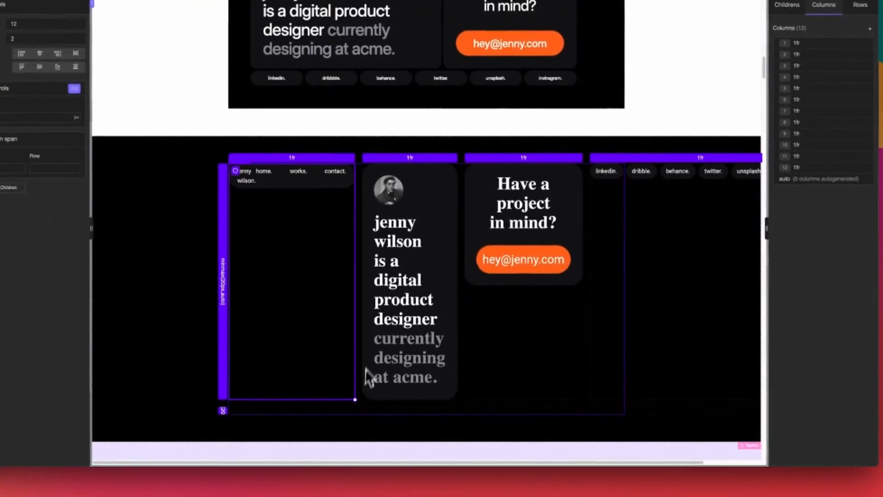
drag(358, 402, 702, 297)
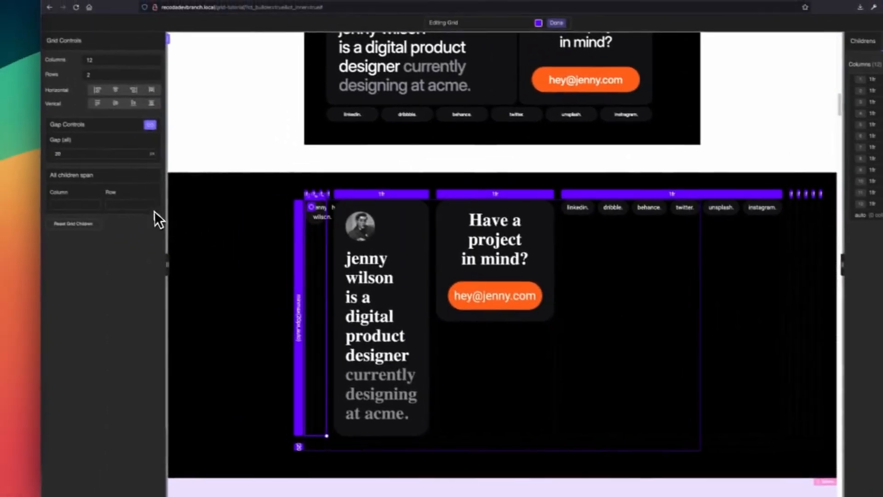
Step: Set the column span of all children to 12 and stretch the navigation bar across the full grid width
click(100, 222)
text(12)
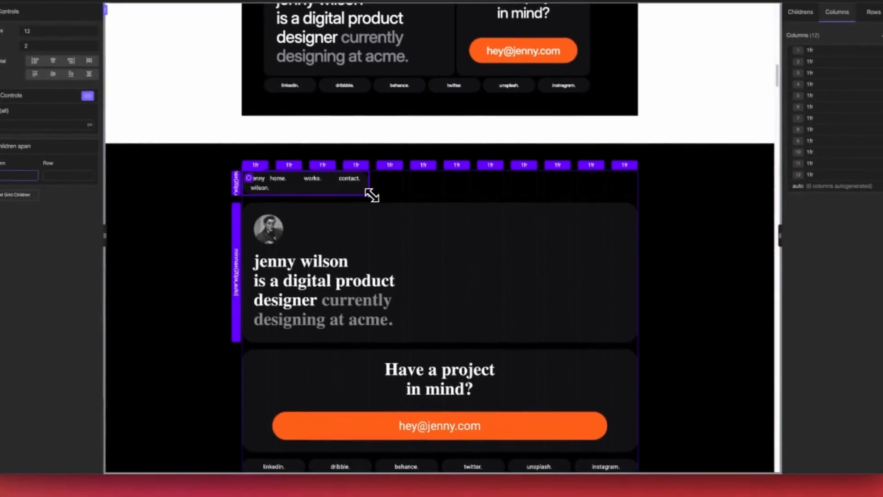
drag(445, 243, 632, 252)
drag(554, 204, 617, 192)
Step: Span the social links row across all 12 columns and the "Have a project in mind?" card across four columns
scroll(517, 243, down, 2)
click(298, 370)
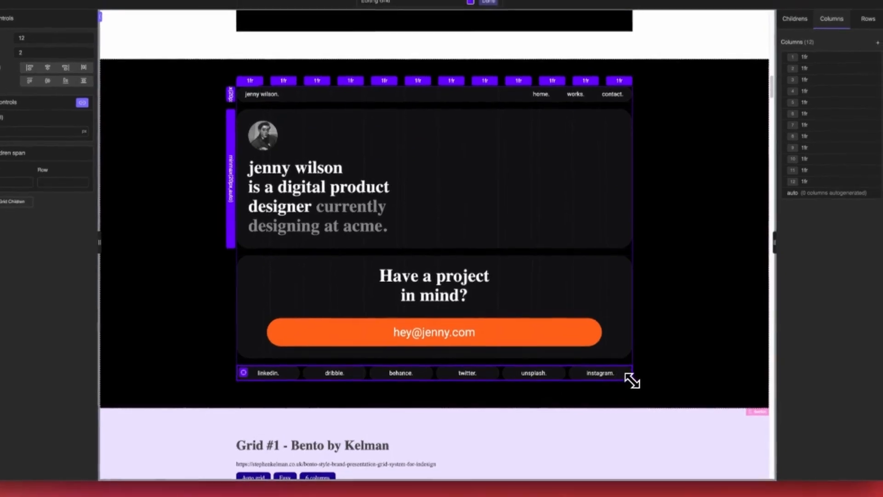
click(632, 380)
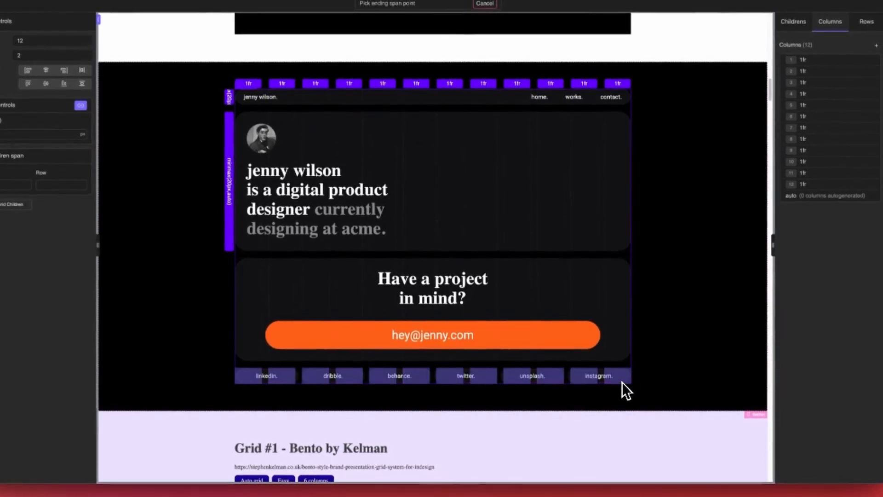
click(626, 379)
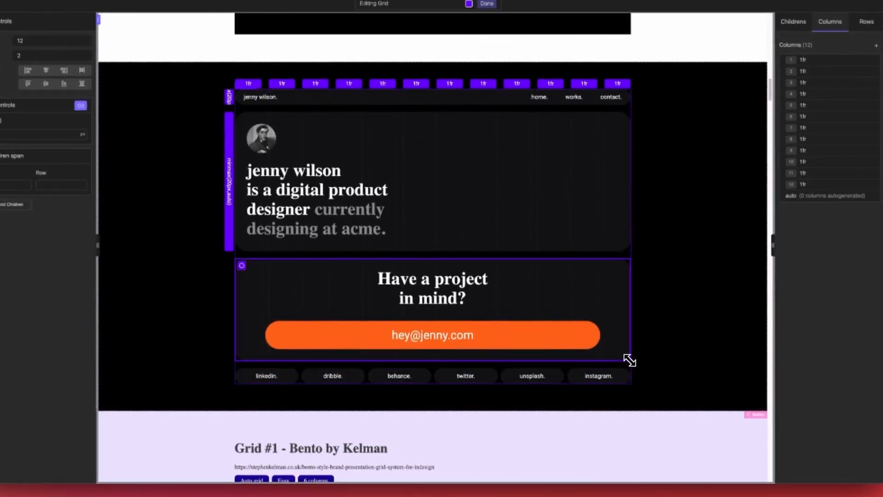
click(628, 359)
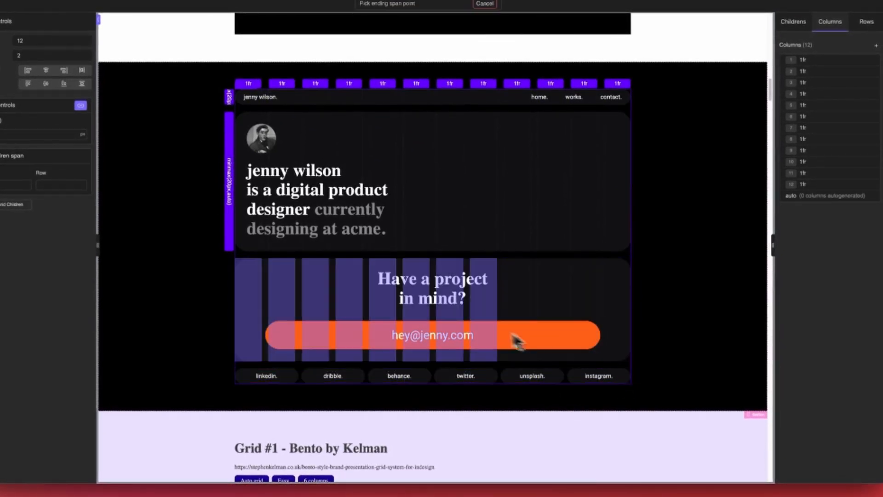
click(356, 304)
Step: Span the designer intro card across seven columns and the "Have a project in mind?" card across the five columns beside it
click(630, 251)
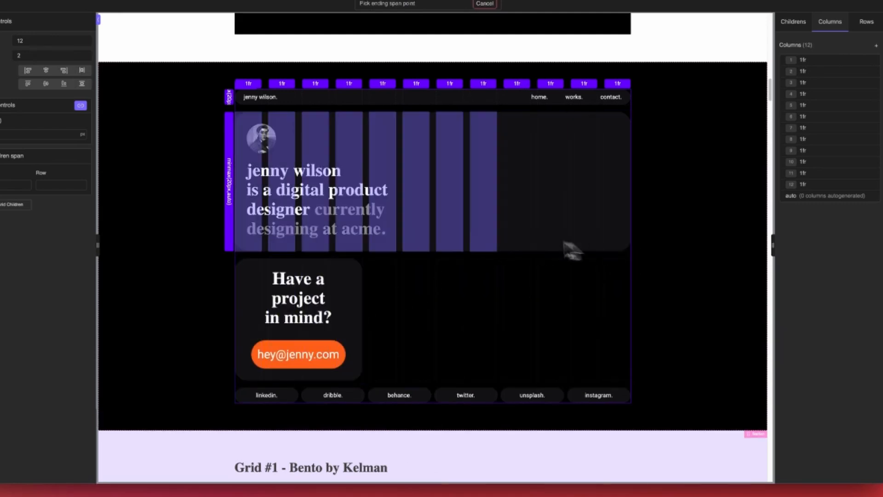
click(450, 228)
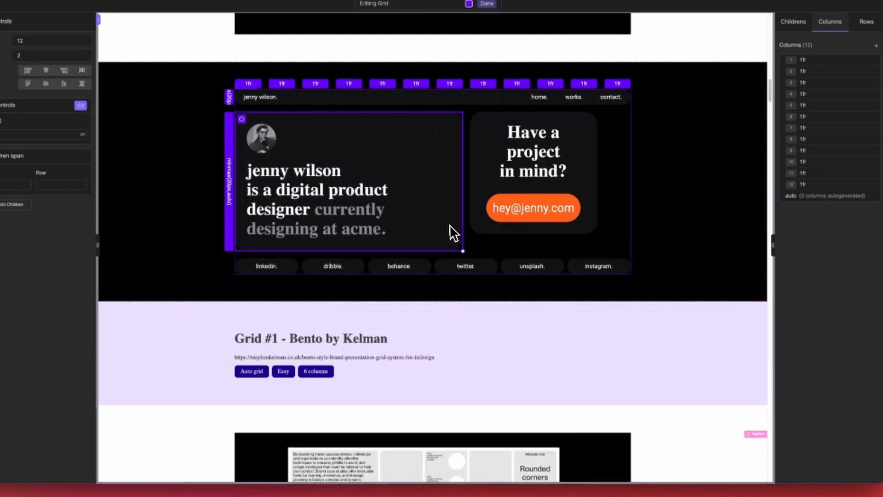
click(561, 236)
click(596, 251)
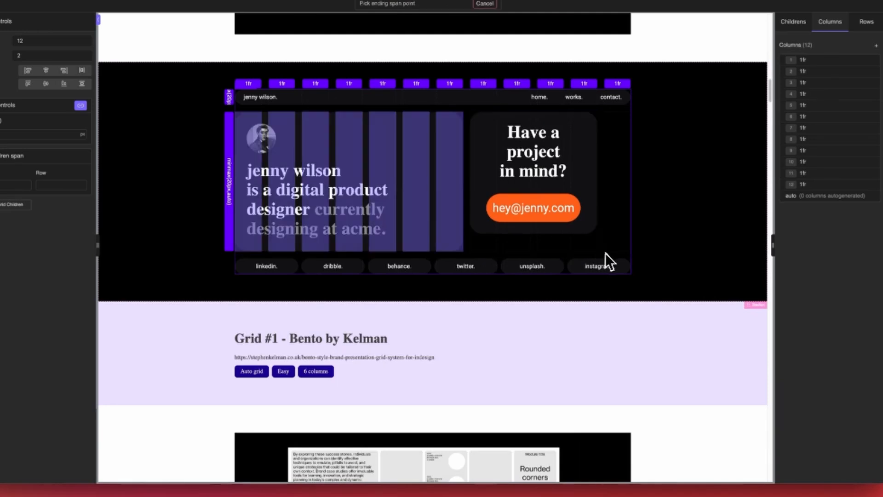
click(622, 250)
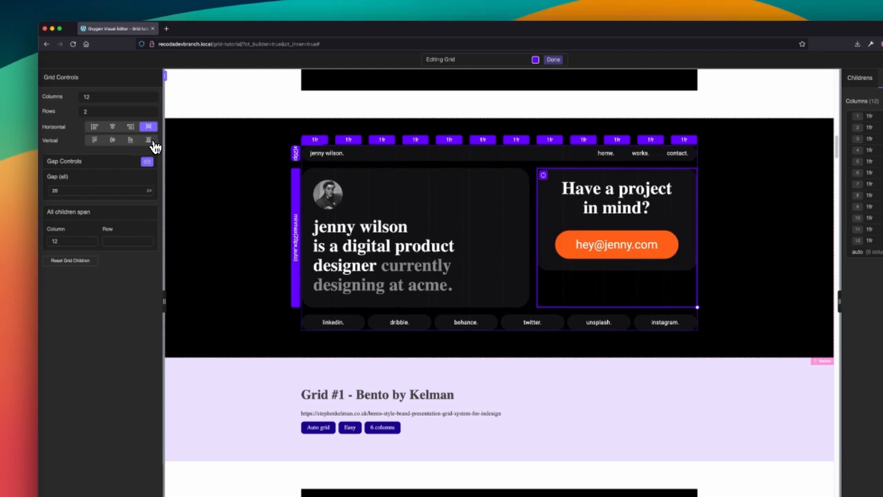
Step: Stretch the portfolio grid's children horizontally and vertically, and set the gap on all sides to 10 px
click(154, 142)
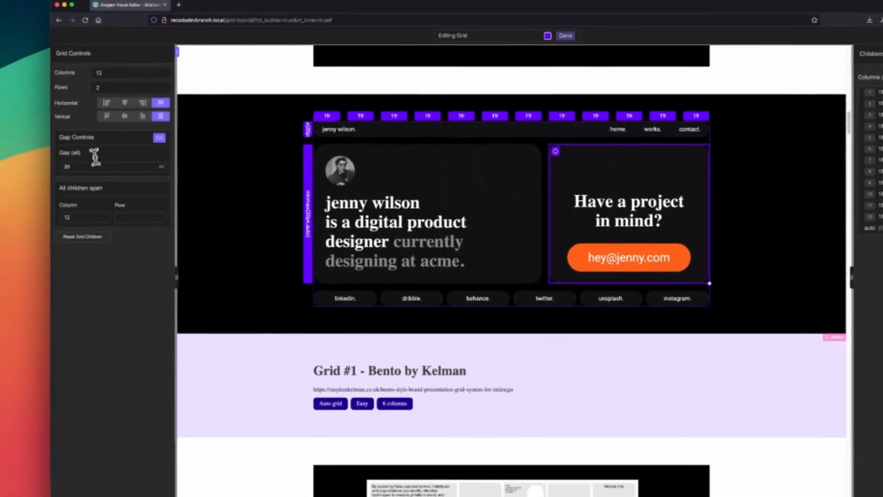
double_click(95, 166)
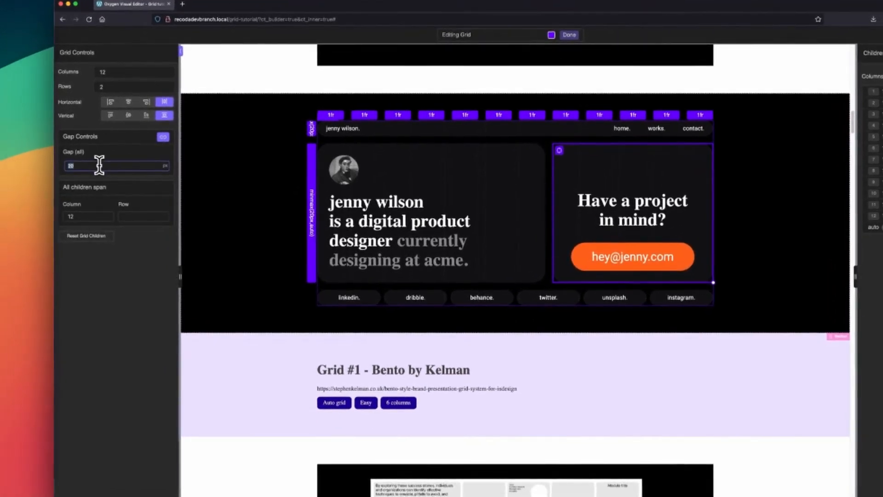
text(10)
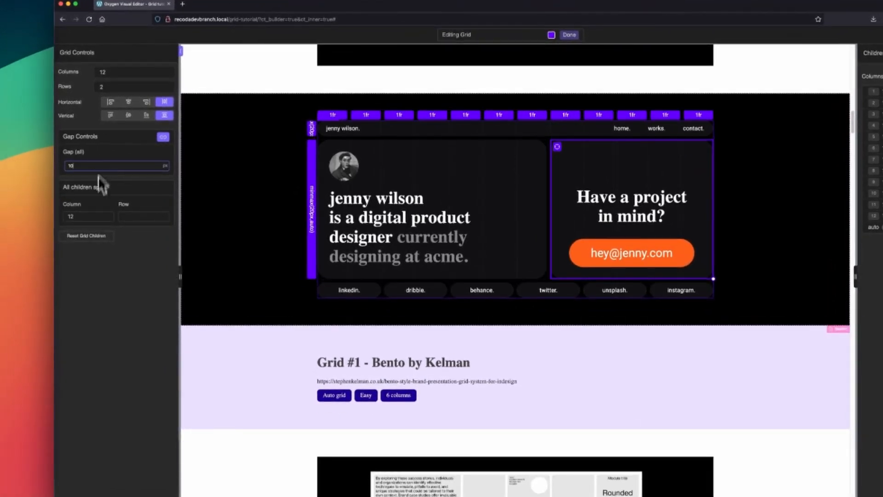
click(76, 340)
Step: Compare the portfolio grid with the reference image above it and finish editing the grid
scroll(348, 230, up, 1)
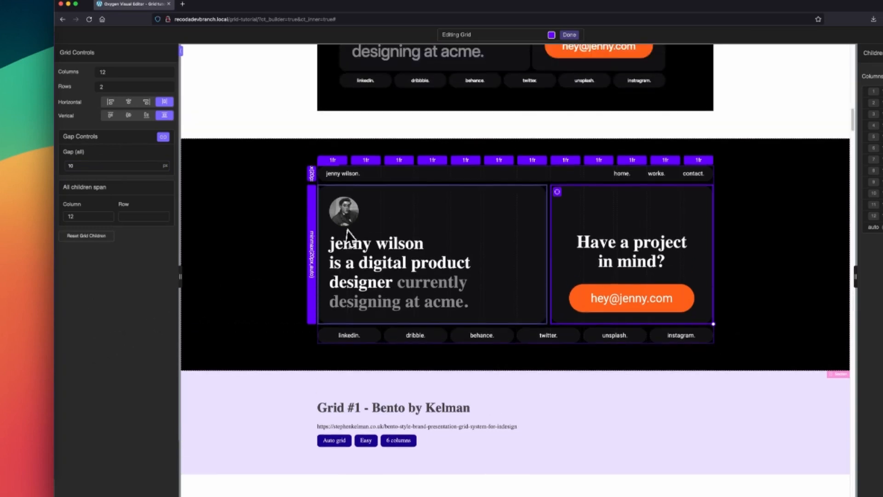
scroll(350, 228, up, 4)
scroll(351, 227, down, 1)
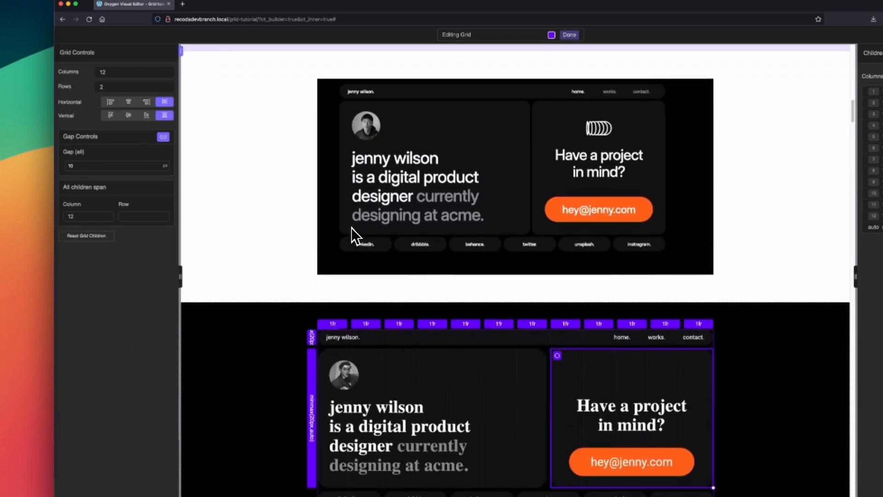
scroll(351, 227, down, 1)
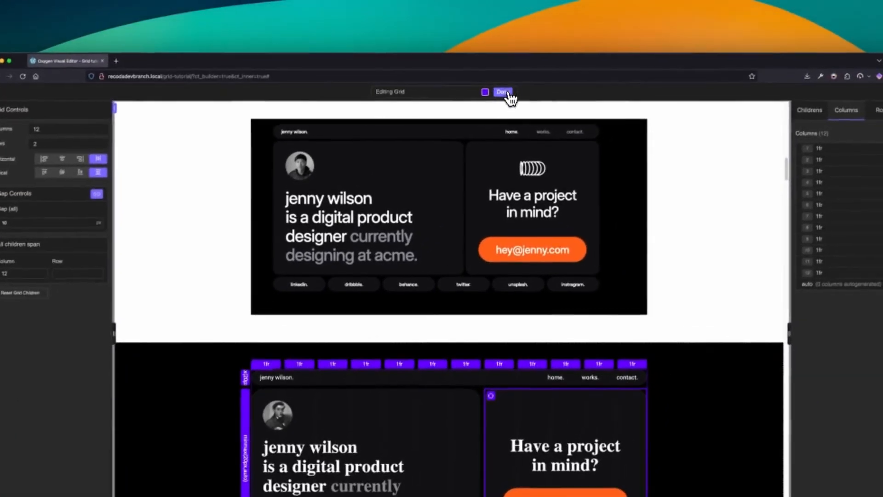
click(503, 92)
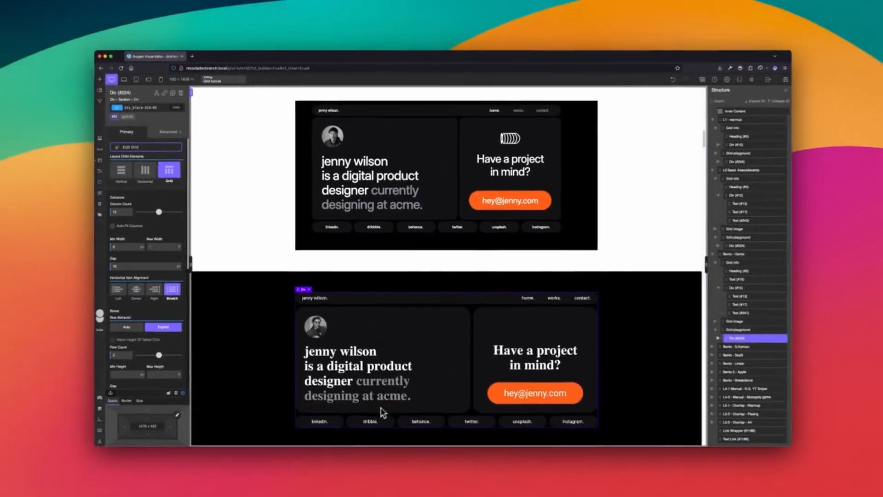
Step: Open grid editing for the grey-box Div under Bento by Kelman and set the grid to six columns and three rows
scroll(412, 237, down, 5)
scroll(412, 236, down, 1)
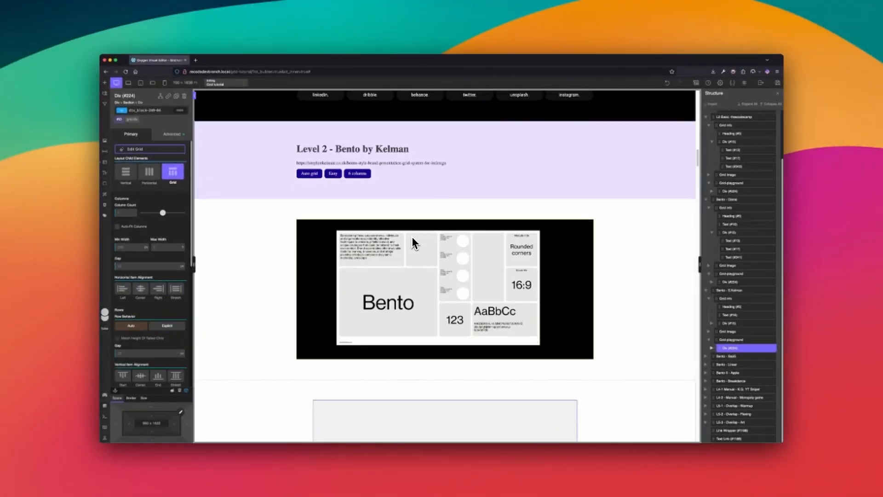
scroll(413, 239, down, 1)
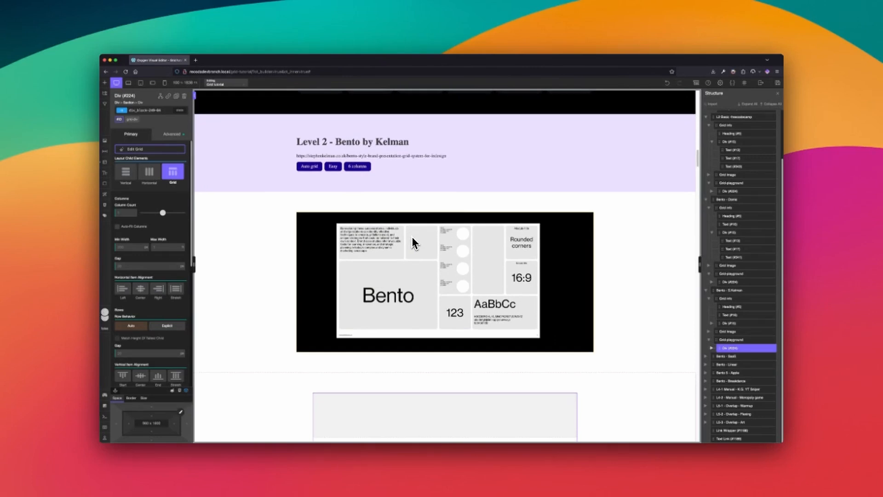
scroll(412, 236, down, 2)
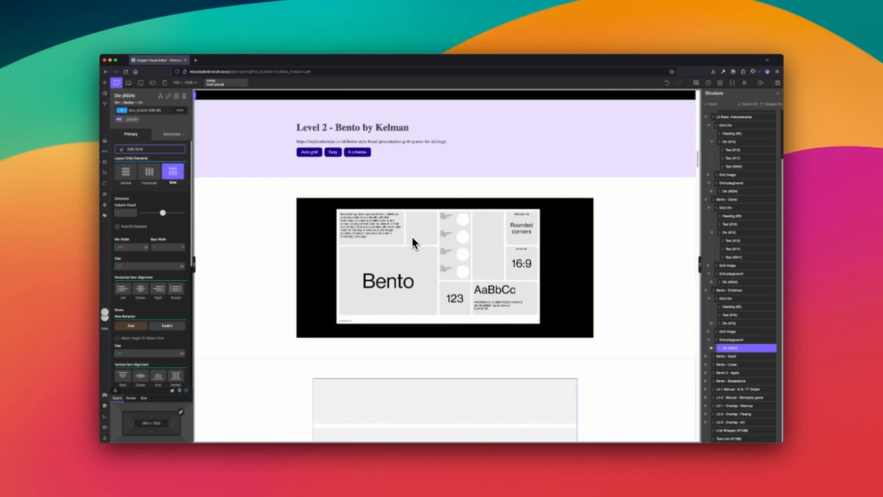
scroll(412, 237, down, 4)
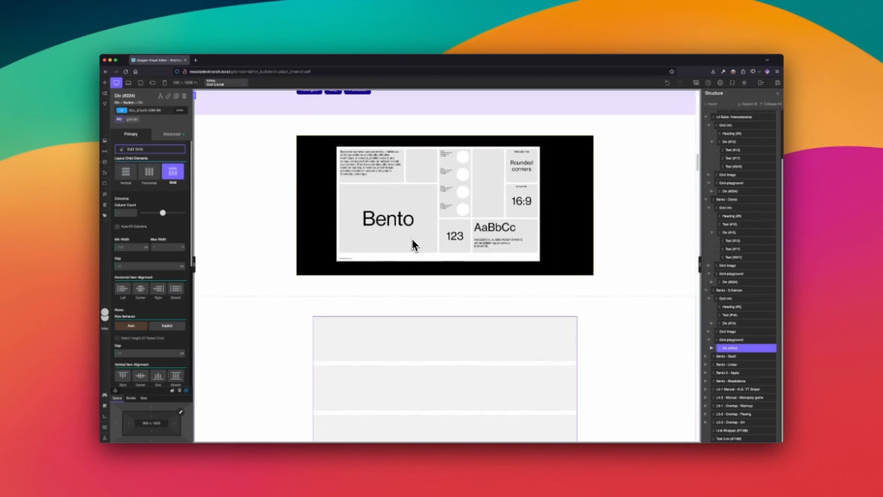
scroll(421, 276, down, 1)
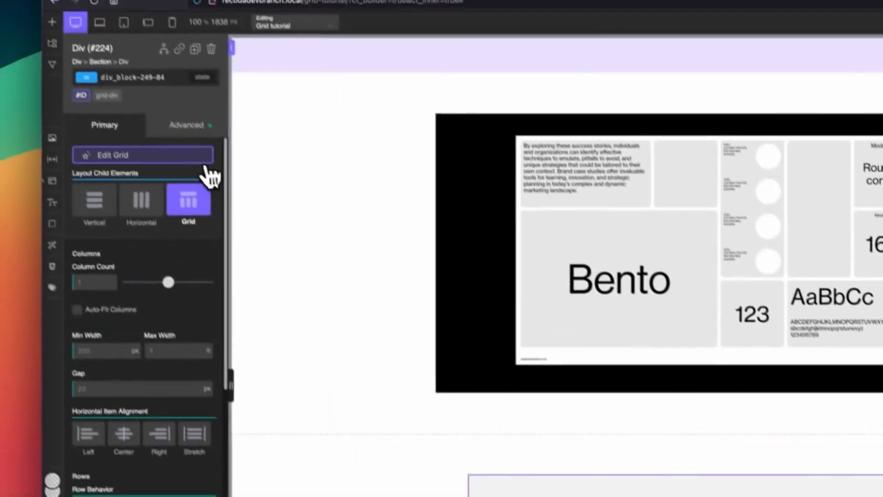
click(203, 157)
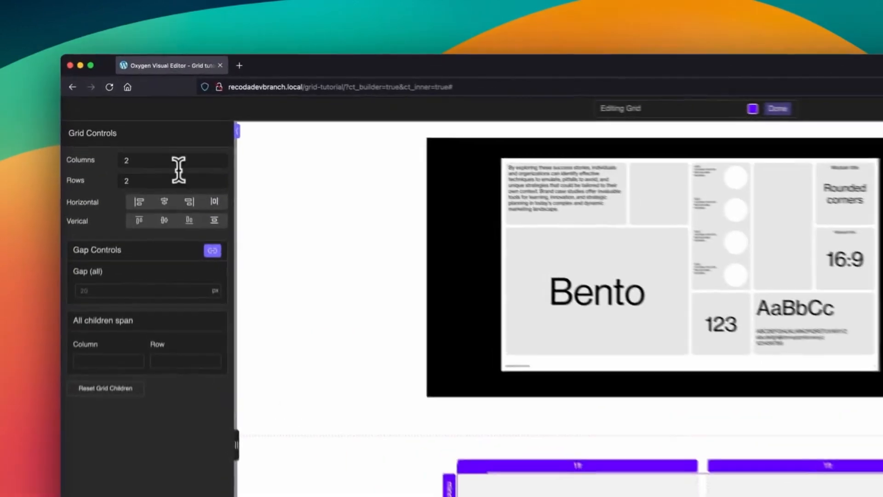
double_click(163, 112)
text(6)
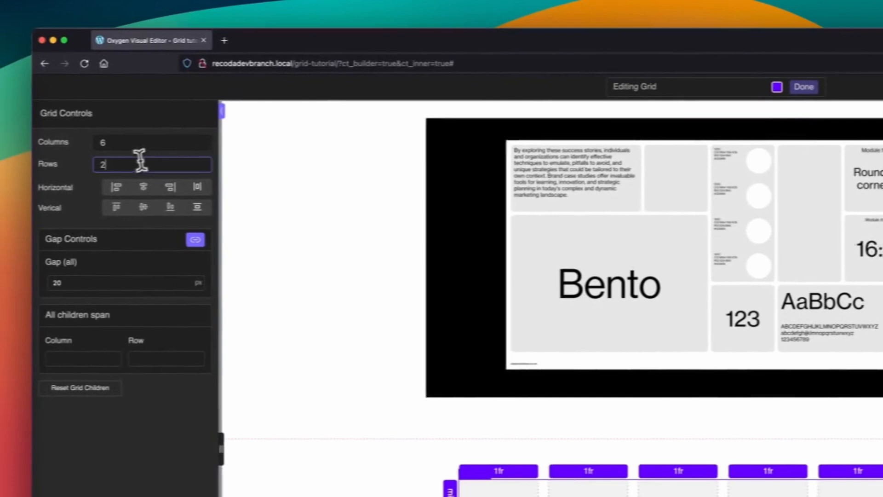
double_click(23, 169)
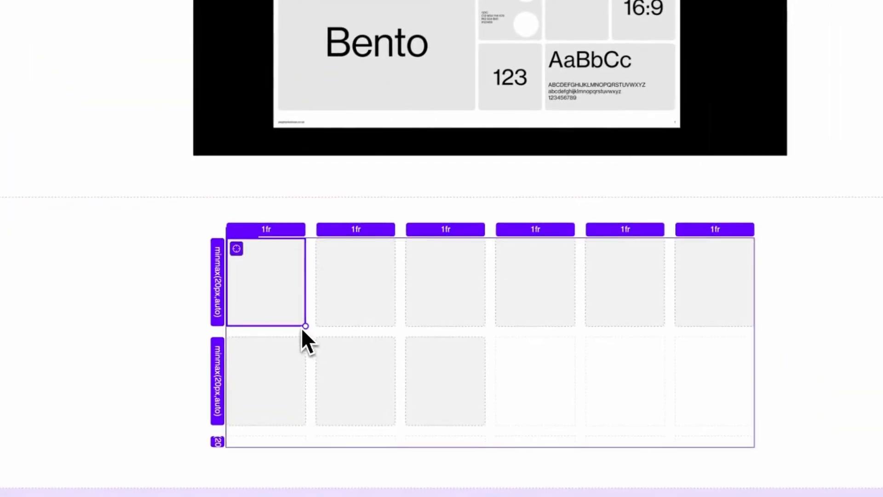
Step: Span the first grey box across two columns and the boxes in the fourth and fifth columns down two rows each
drag(306, 331, 358, 316)
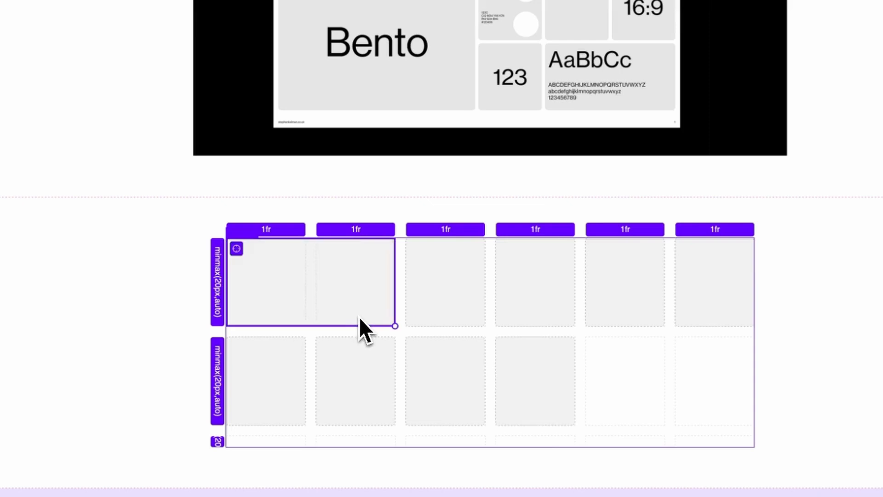
click(520, 289)
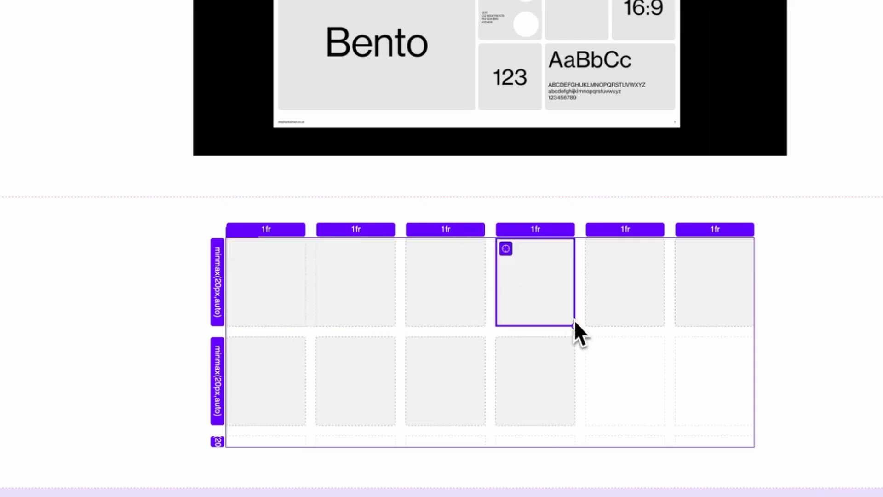
drag(574, 325, 561, 367)
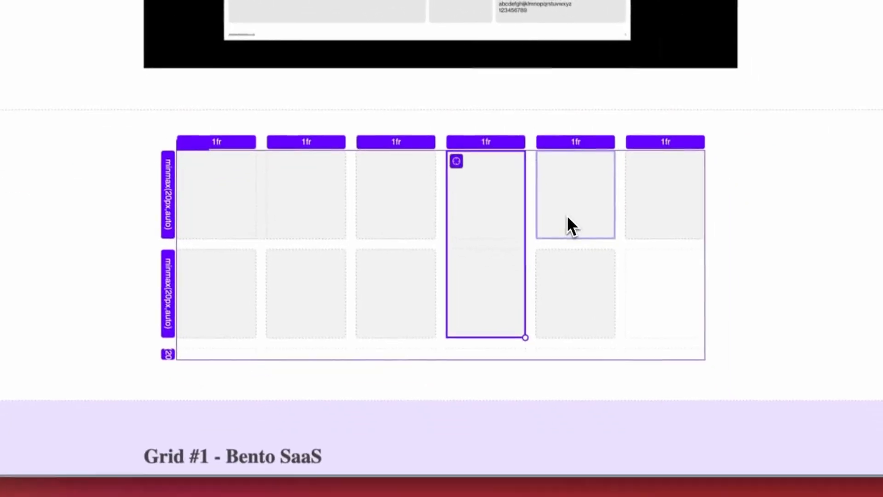
click(598, 278)
drag(638, 281, 594, 284)
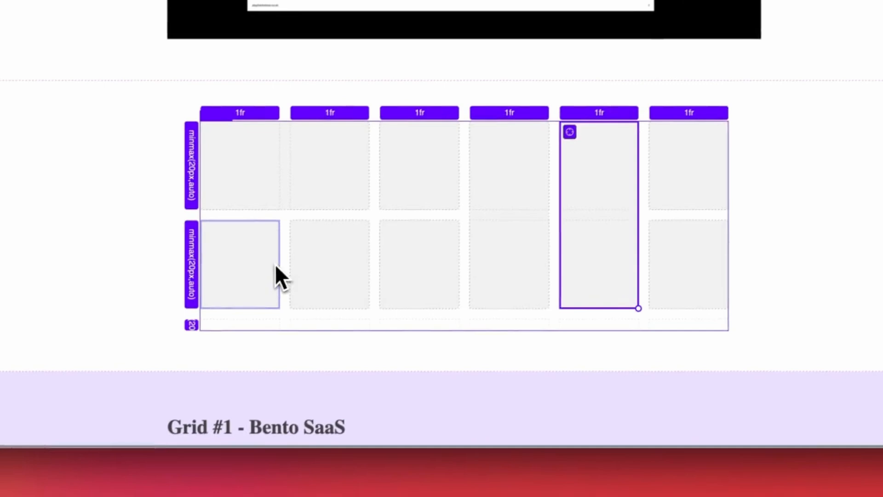
Step: Span the second row's first box across three columns and two rows, and the last box across two columns
click(244, 288)
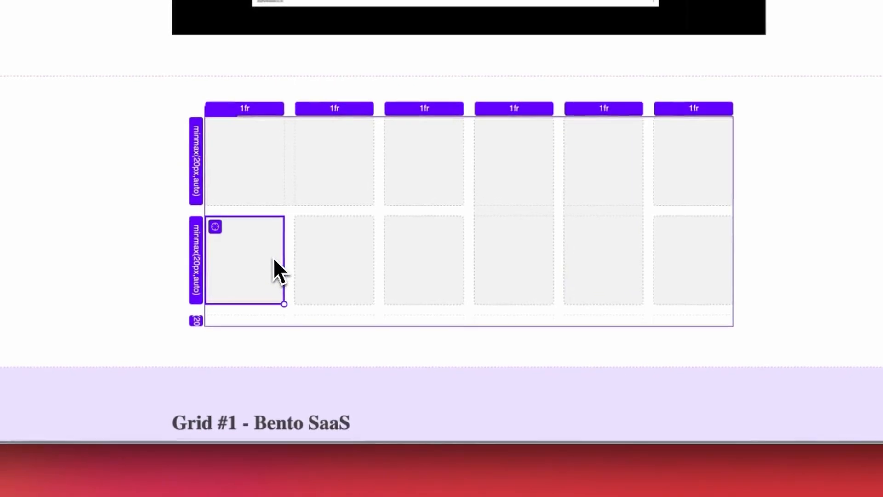
drag(283, 304, 401, 318)
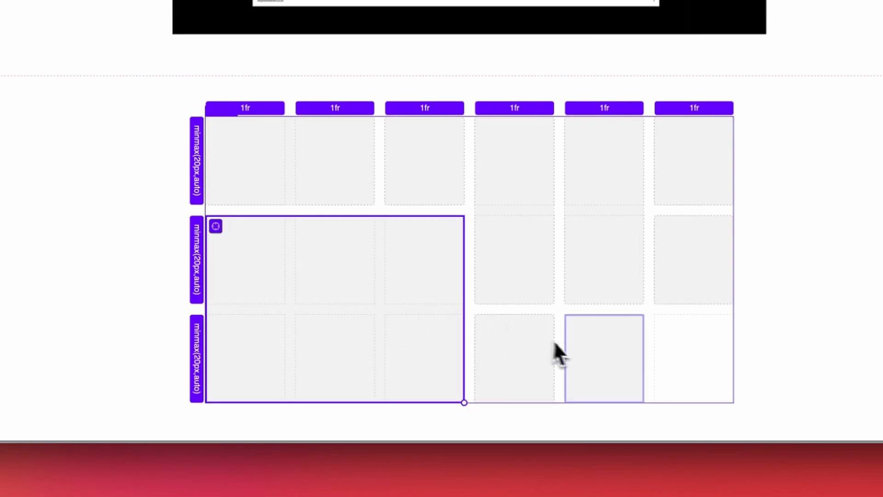
click(593, 356)
drag(644, 402, 646, 405)
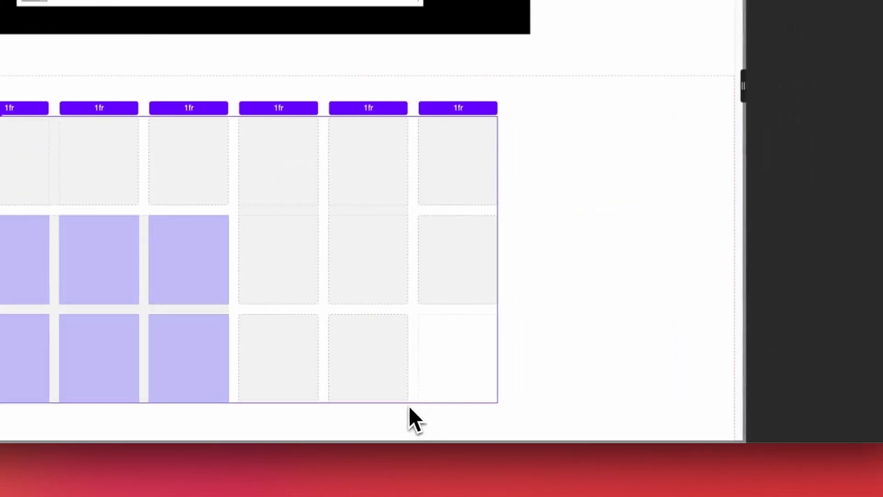
drag(410, 407, 451, 399)
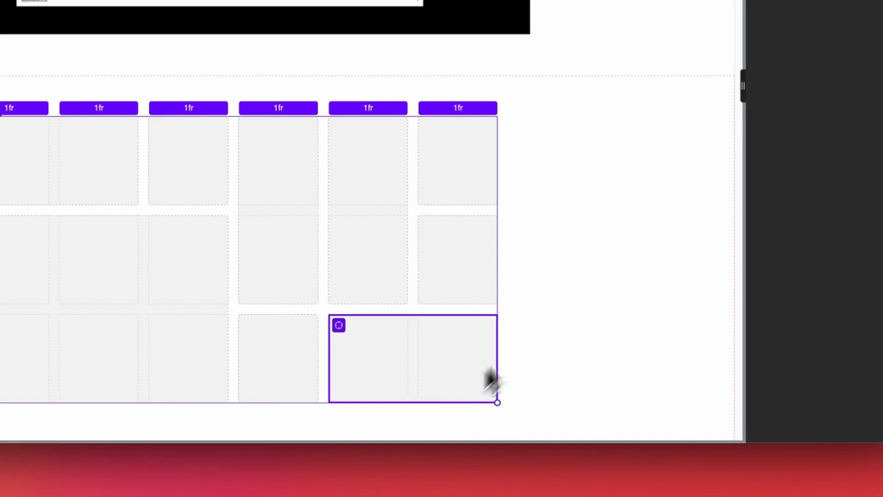
Step: Lay out the children of the playground Div under Bento by Linear.app as a grid and set it to three columns in grid editing mode
scroll(534, 294, down, 3)
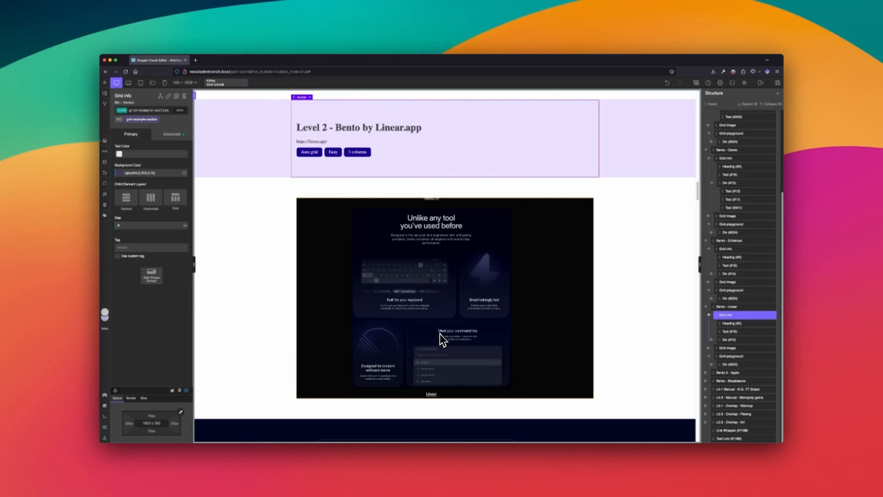
scroll(439, 332, down, 1)
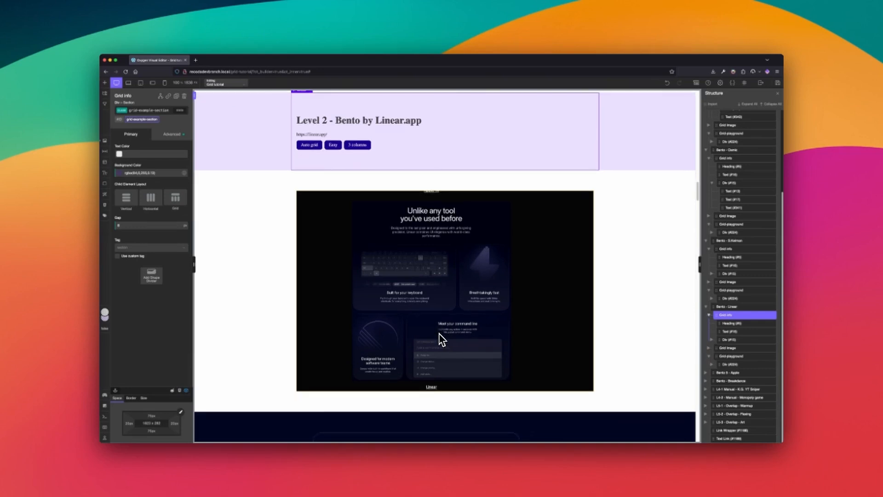
scroll(430, 331, down, 1)
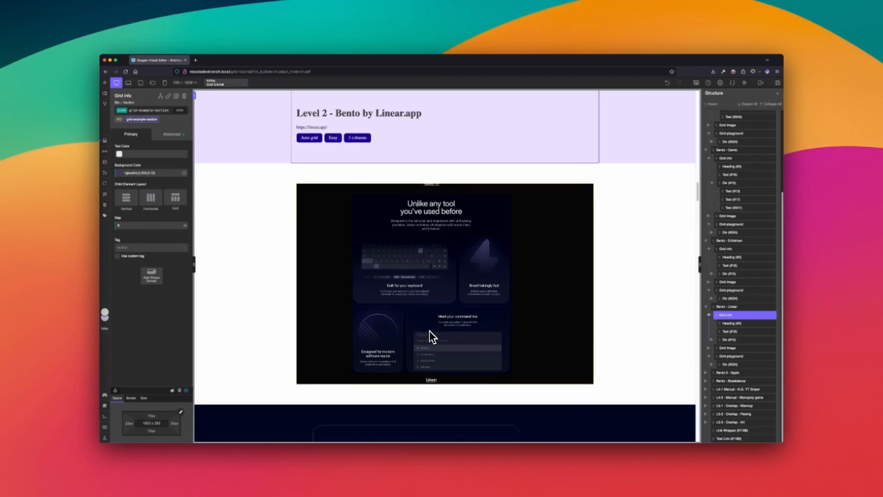
scroll(429, 330, down, 1)
scroll(429, 330, down, 1)
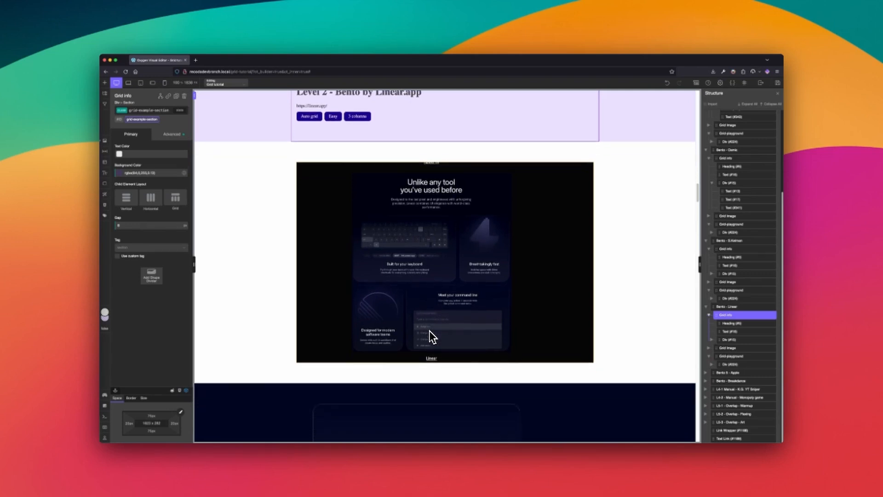
scroll(429, 330, down, 10)
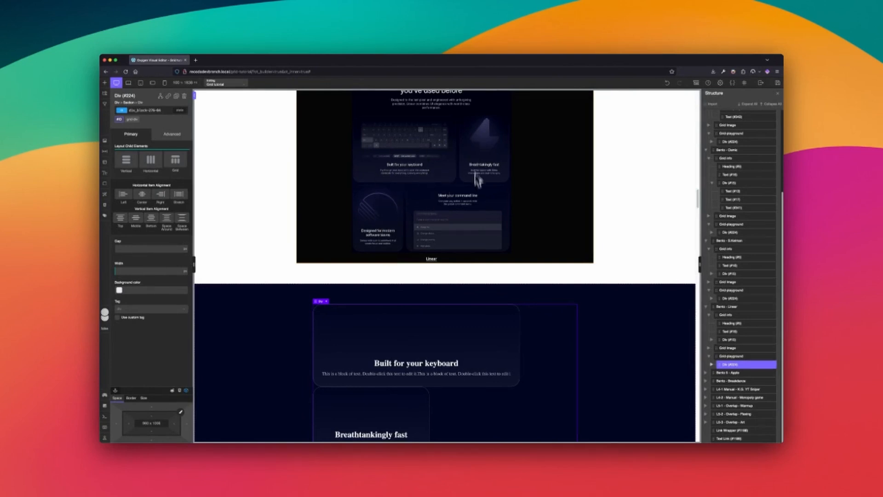
scroll(471, 303, down, 3)
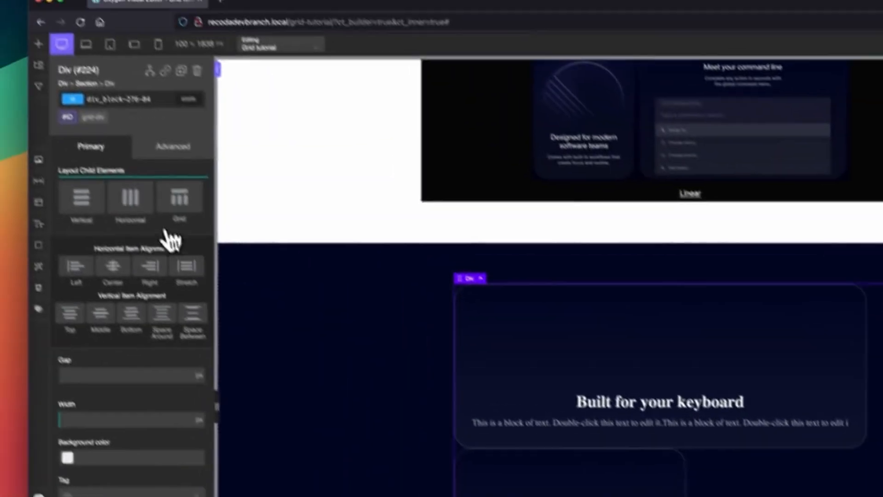
click(180, 198)
click(209, 204)
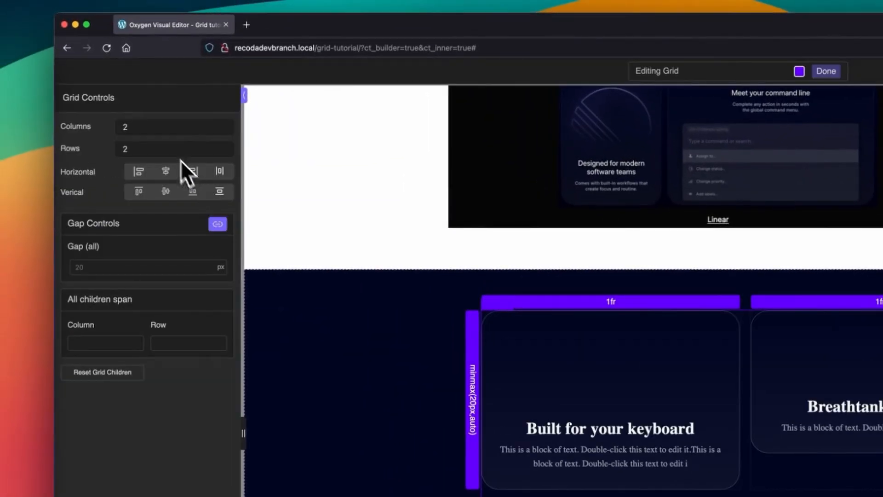
double_click(167, 129)
text(3)
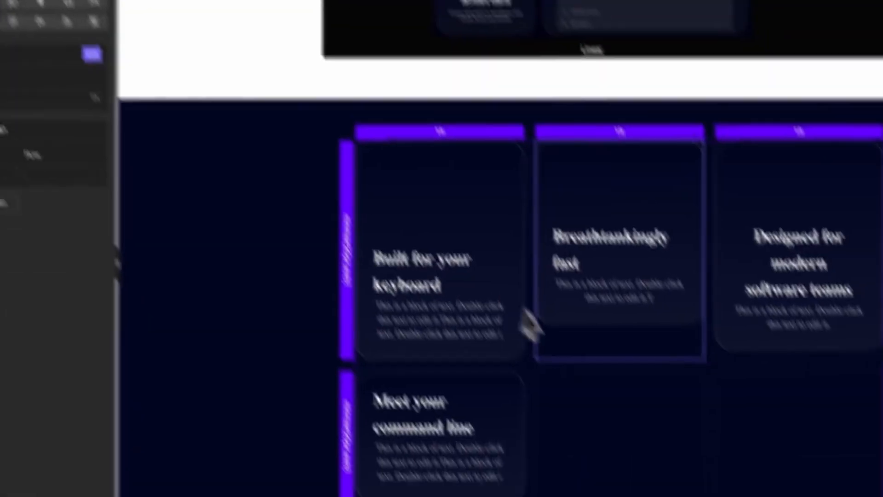
Step: Span the "Built for your keyboard" card and the "Meet your command line" card across two columns each
scroll(544, 316, up, 2)
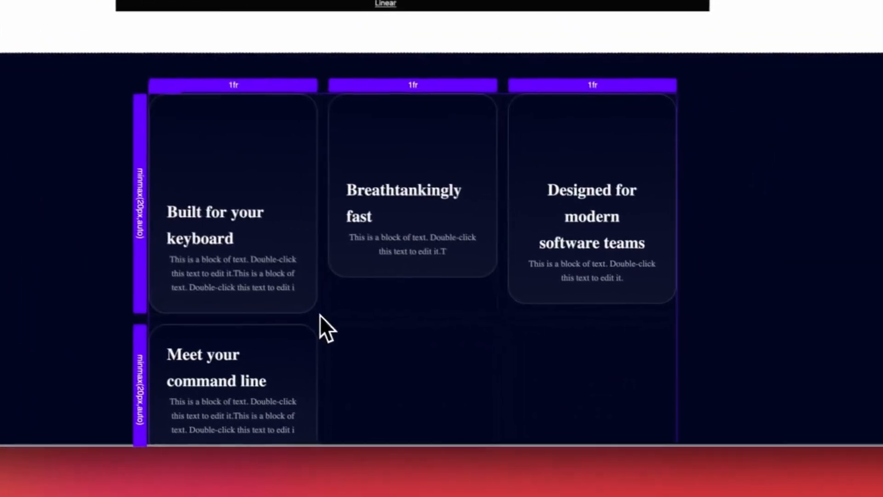
drag(377, 346, 481, 331)
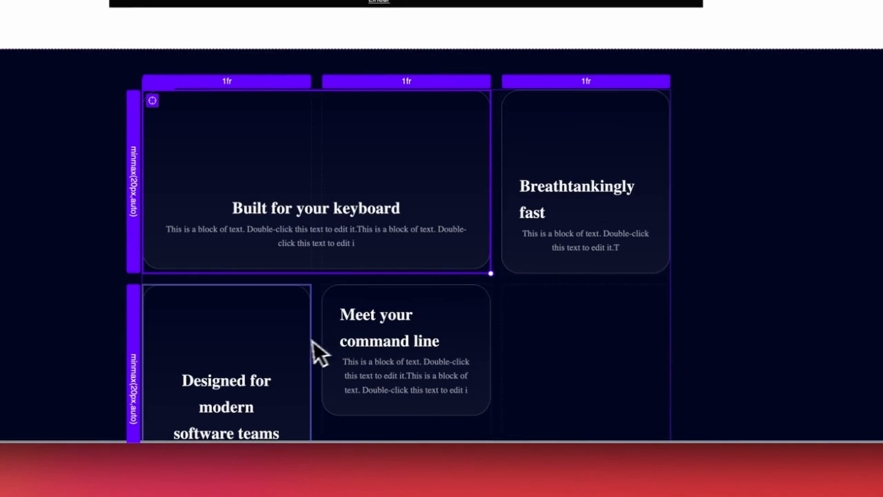
scroll(329, 350, down, 2)
click(398, 321)
scroll(437, 334, down, 4)
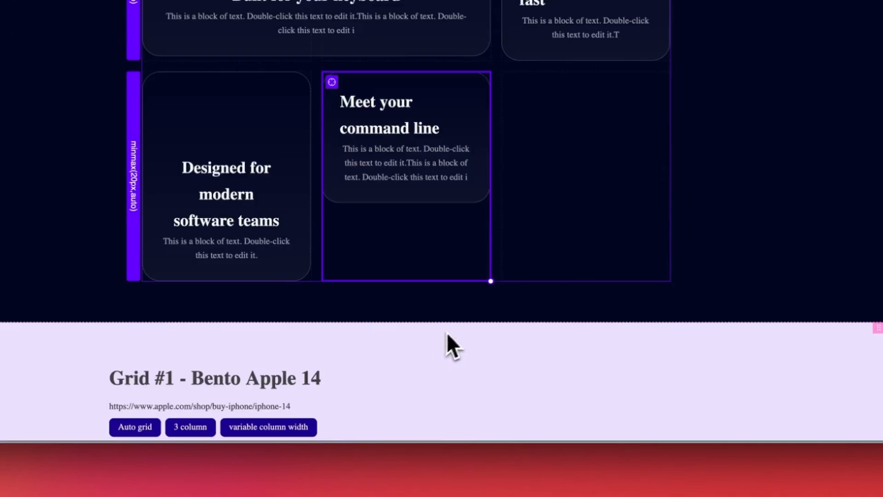
drag(489, 282, 580, 252)
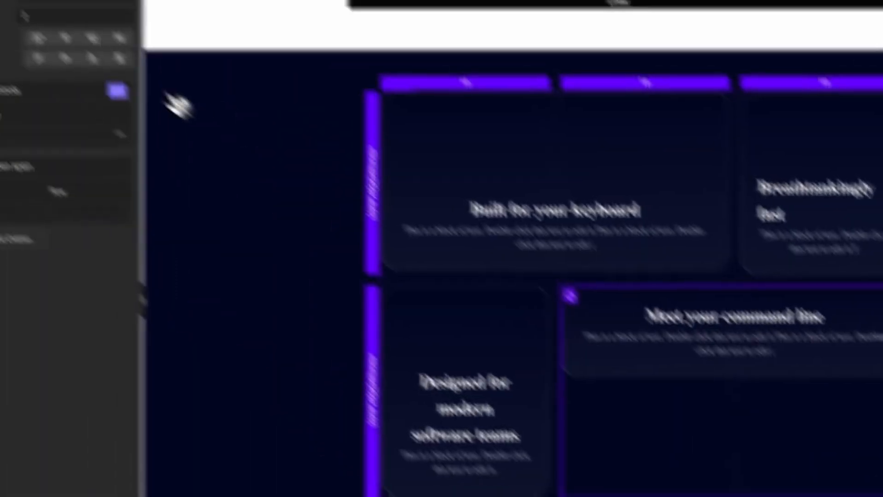
Step: Stretch the grid items both vertically and horizontally, and finish editing the Linear grid
click(120, 59)
click(119, 37)
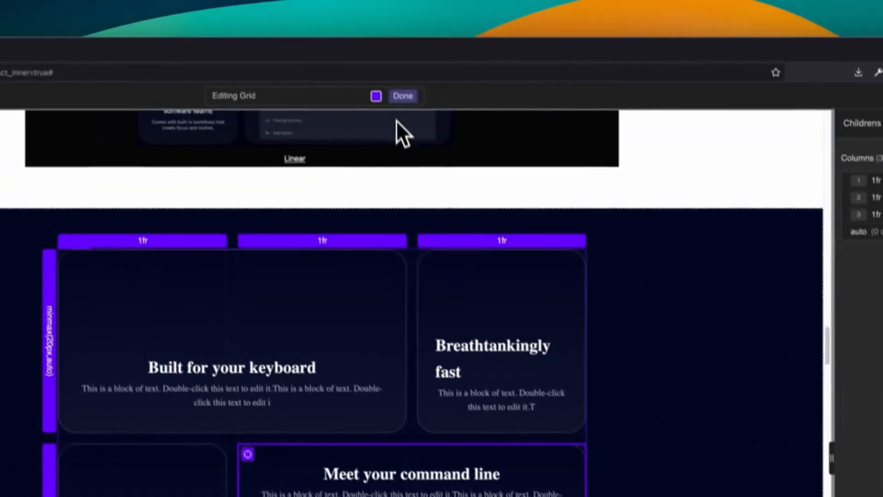
click(402, 94)
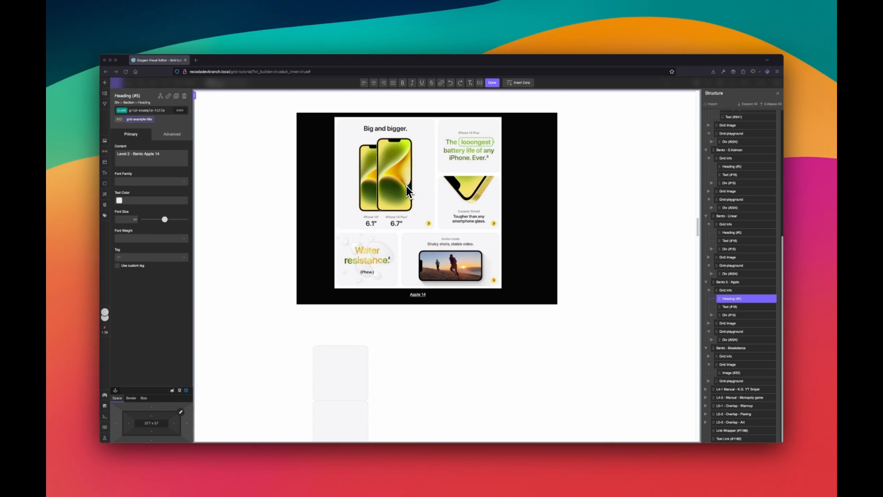
Step: Lay out the children of the Div below the Apple 14 reference as a grid and set it to three columns and three rows in grid editing mode
scroll(464, 186, down, 1)
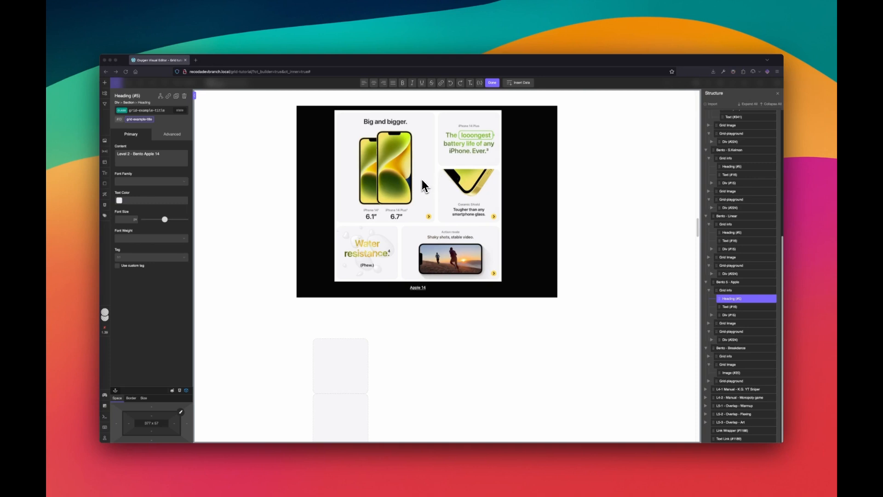
scroll(421, 186, down, 1)
scroll(421, 179, down, 2)
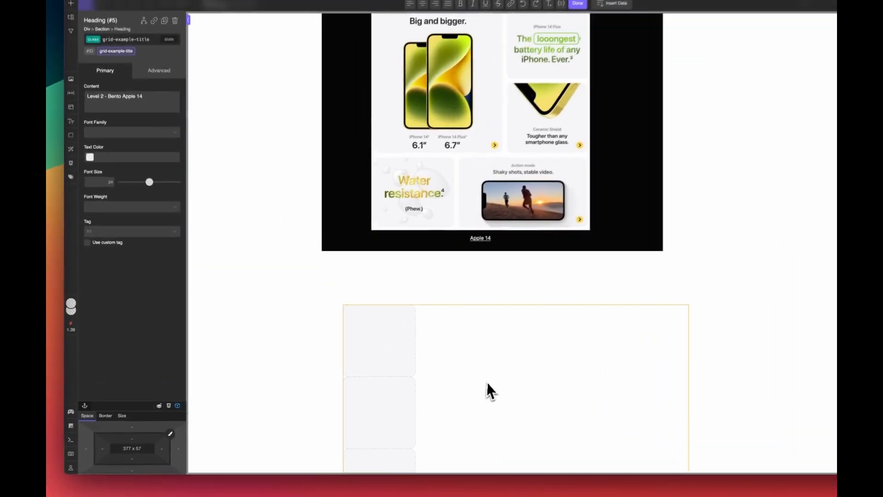
click(417, 359)
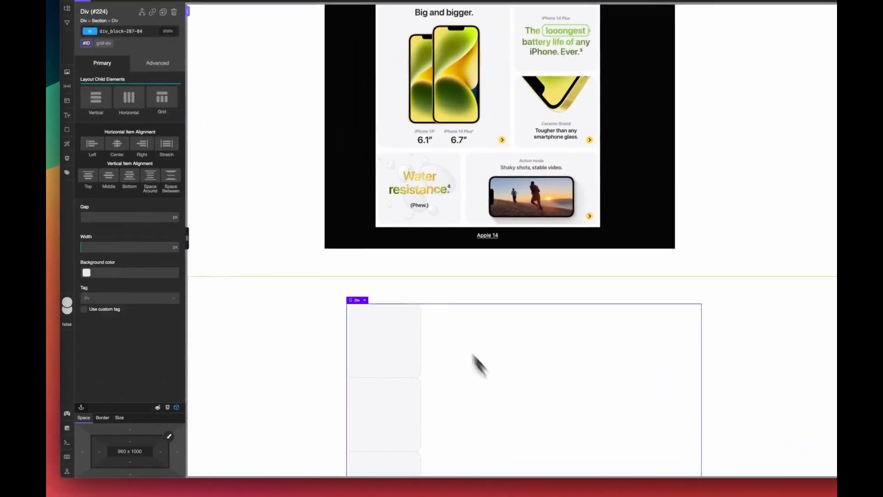
click(191, 150)
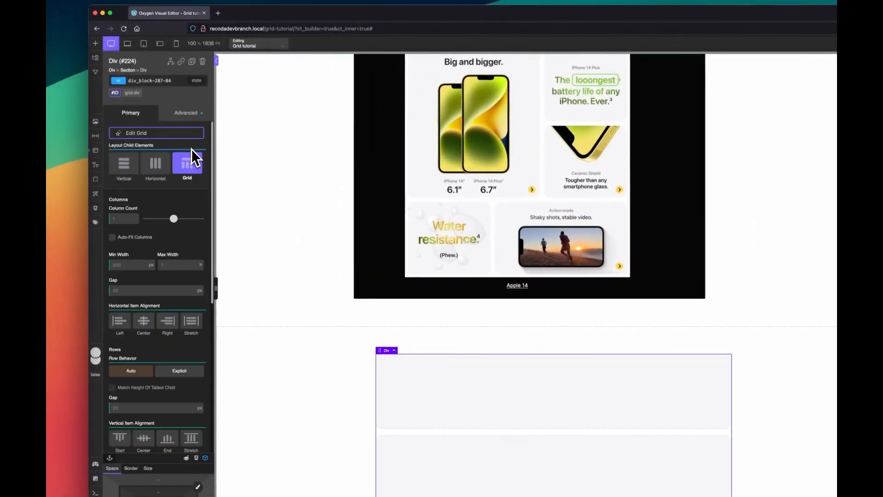
click(174, 138)
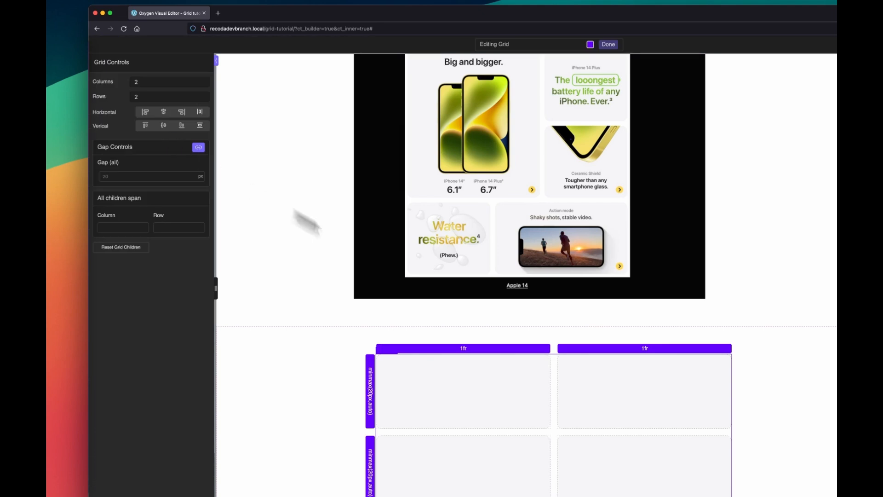
click(163, 82)
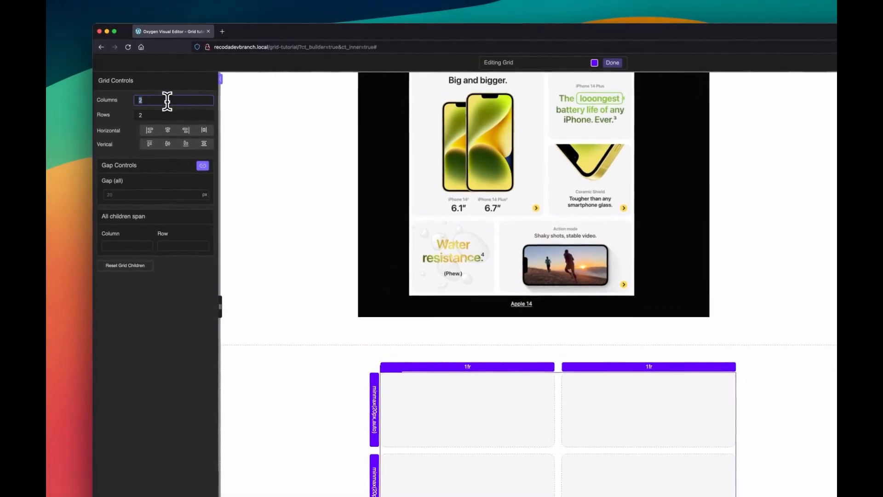
key(BackSpace)
text(3)
key(Tab)
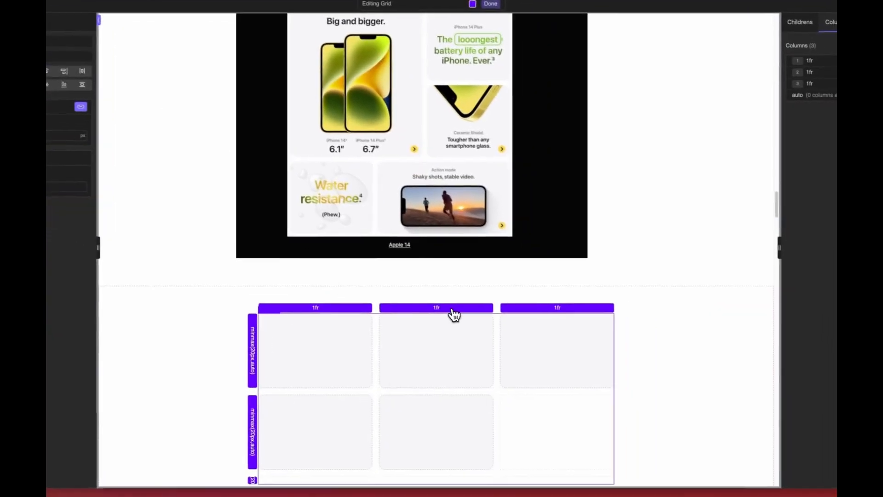
Step: Set the middle column's width to .5fr using the 1/2fr template
click(573, 366)
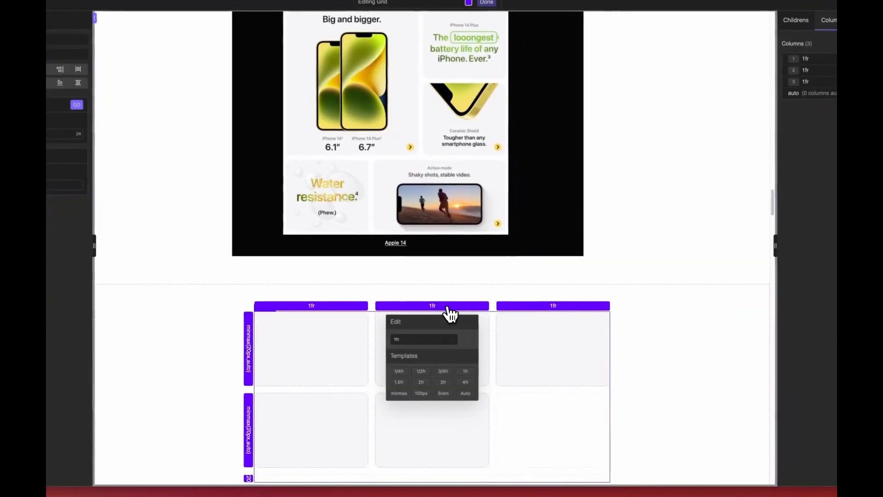
click(445, 373)
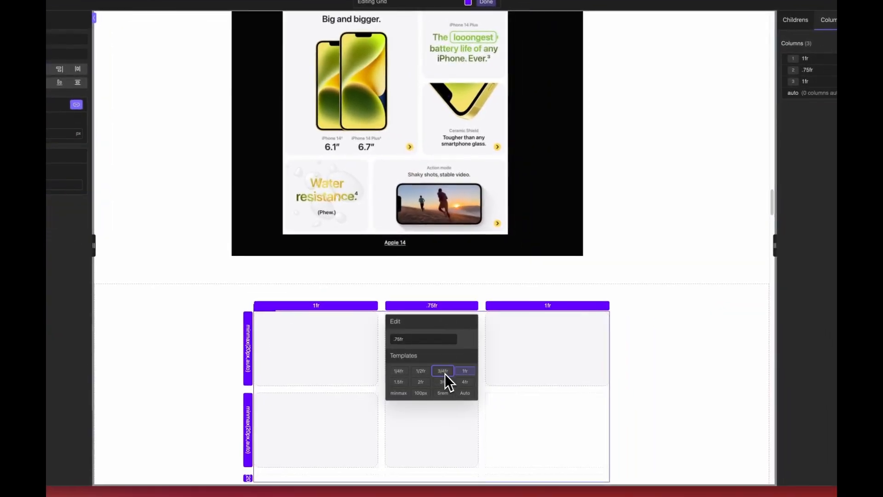
click(420, 371)
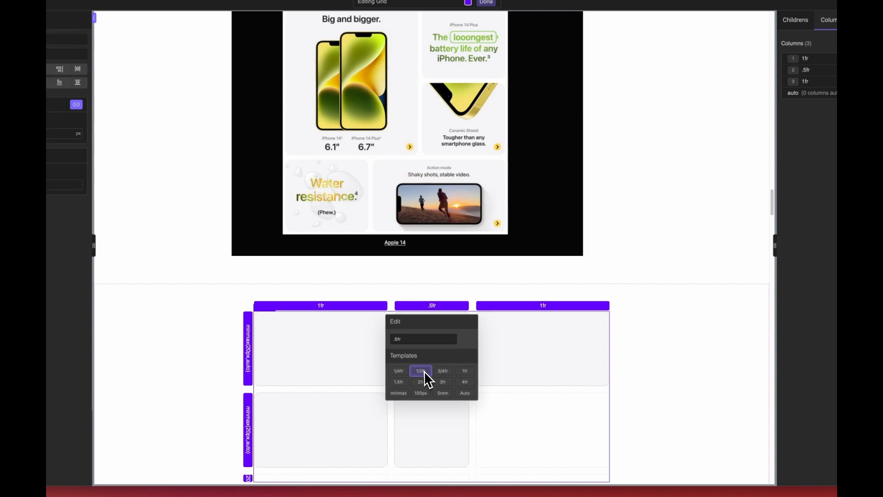
click(521, 397)
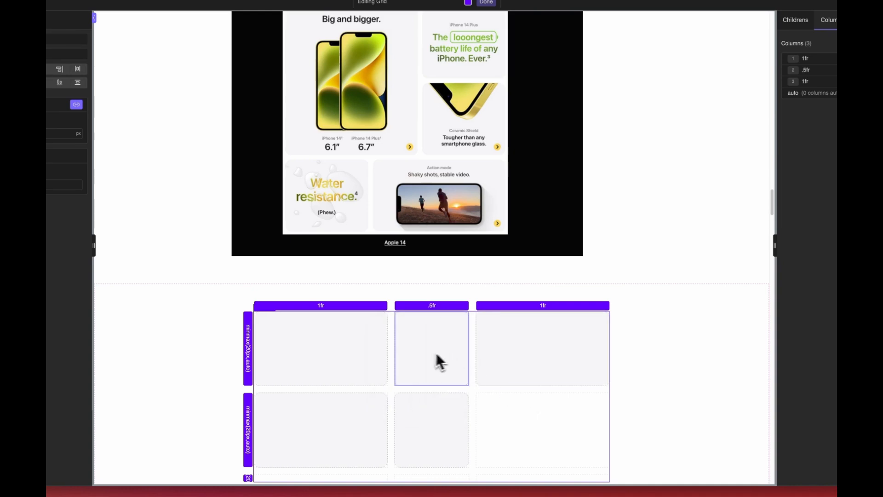
Step: Span the first grey box of the Apple 14 grid across two columns and two rows
click(379, 349)
scroll(380, 351, down, 1)
click(388, 366)
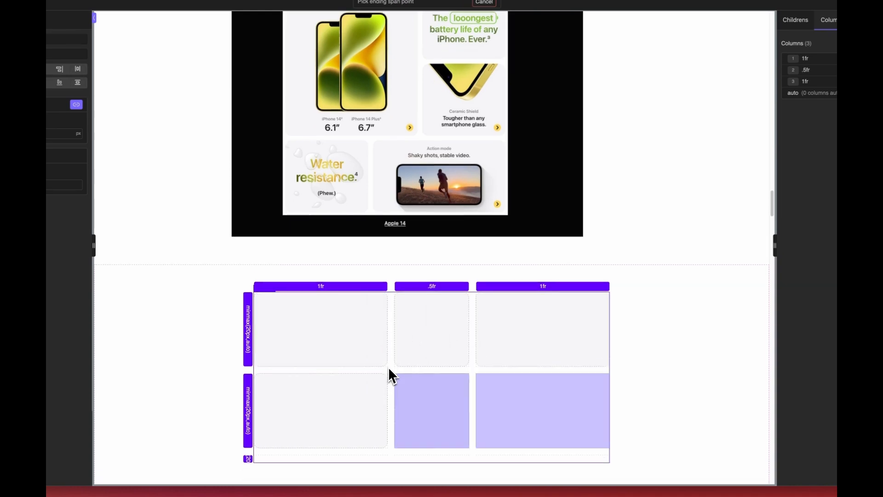
click(434, 414)
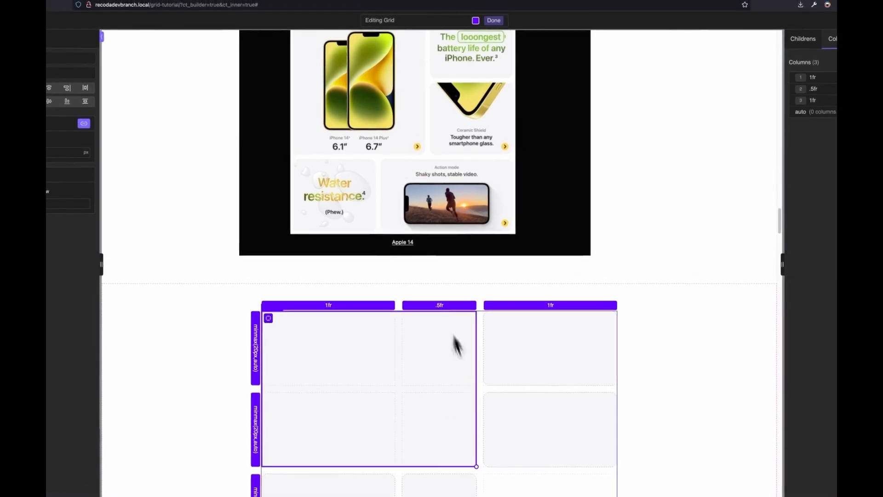
Step: Span the third row's last grey box across the second and third columns, and finish editing the grid
scroll(496, 375, down, 3)
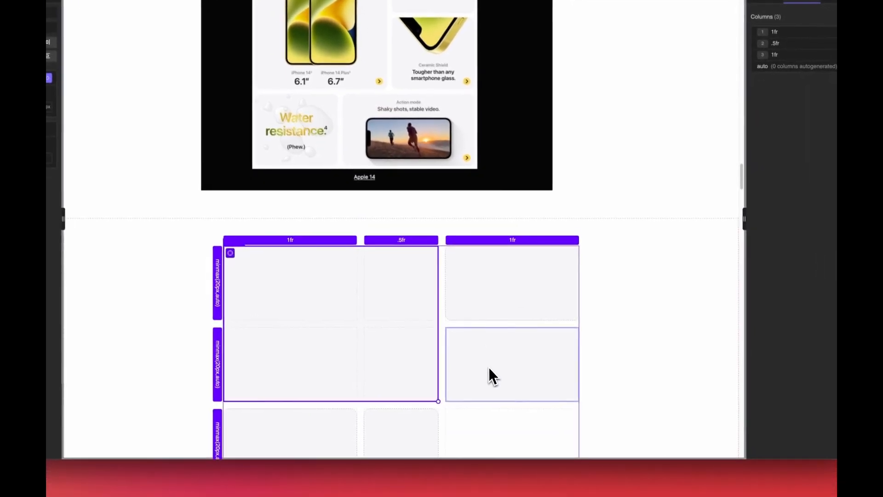
click(437, 356)
drag(439, 378, 507, 376)
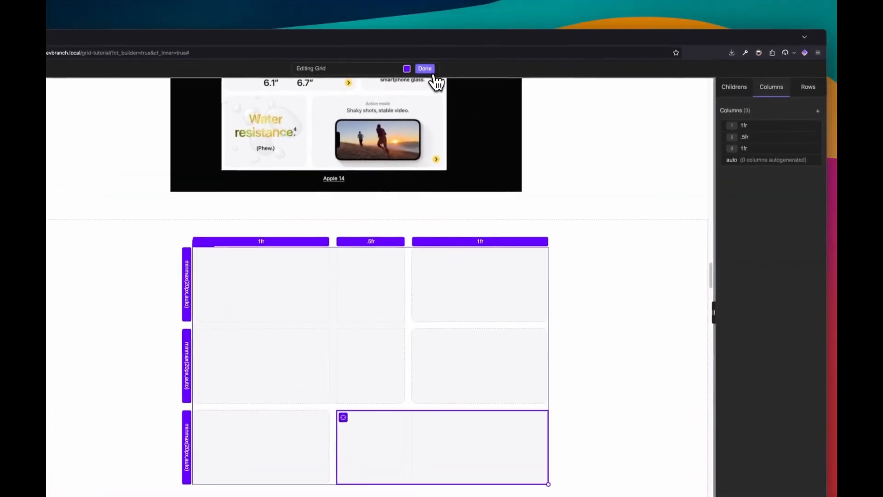
click(429, 70)
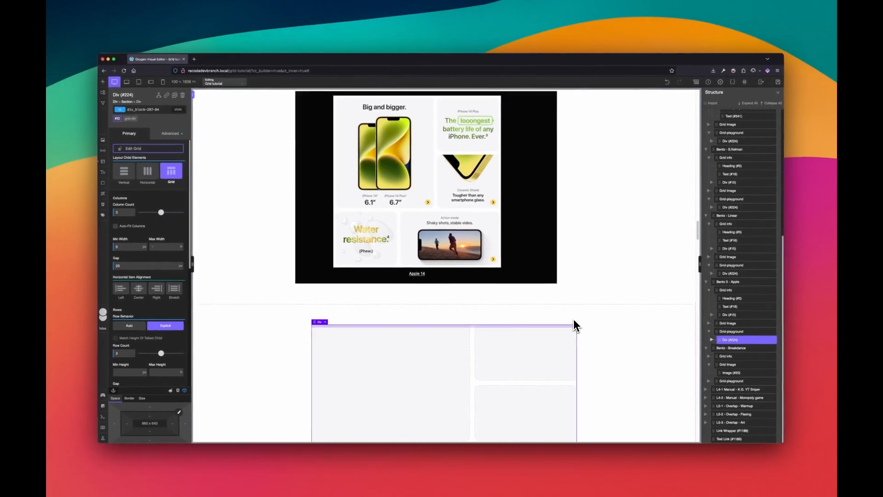
Step: Lay out the children of the playground Div under Level 2 - Breakdance.com as a grid and open it in grid editing mode
scroll(539, 307, down, 3)
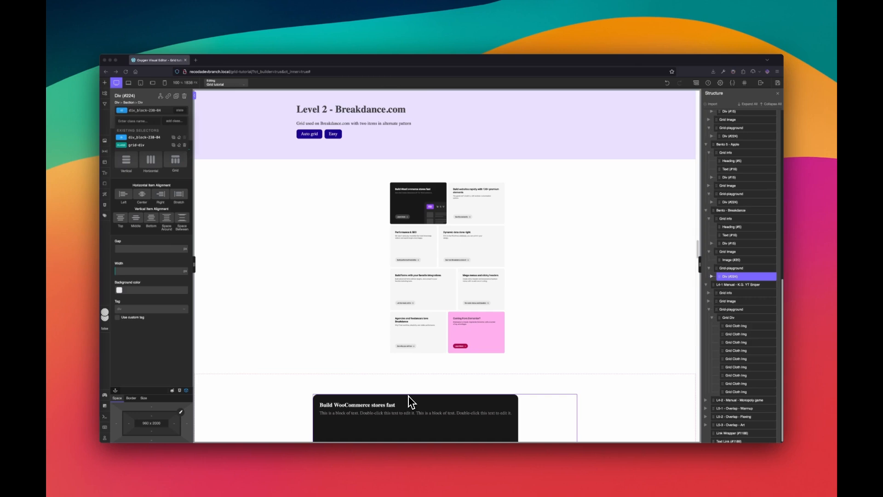
scroll(425, 336, down, 2)
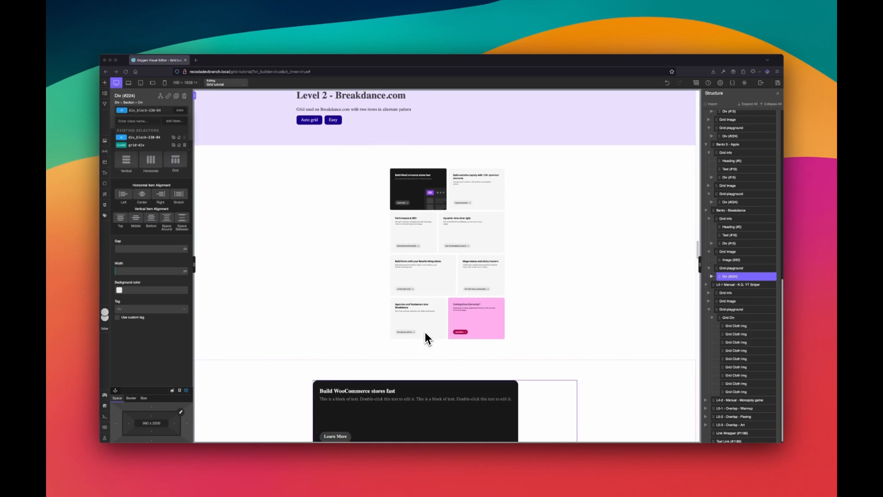
scroll(425, 334, up, 1)
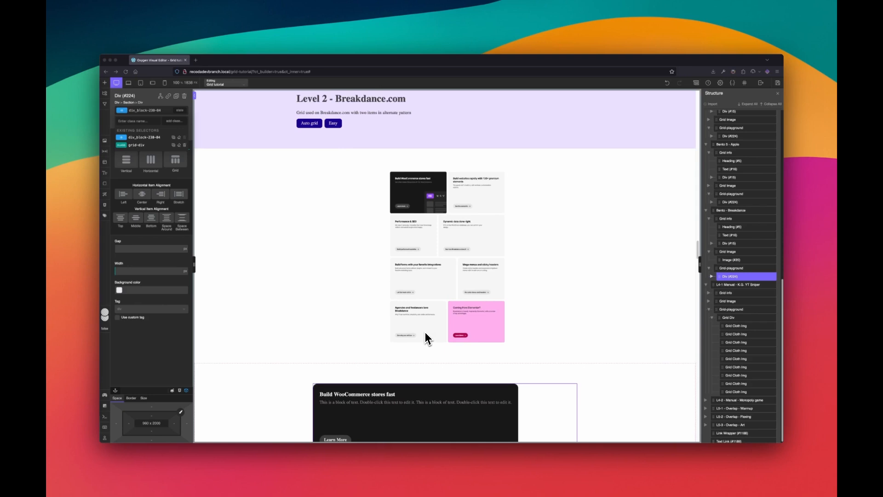
scroll(426, 333, down, 4)
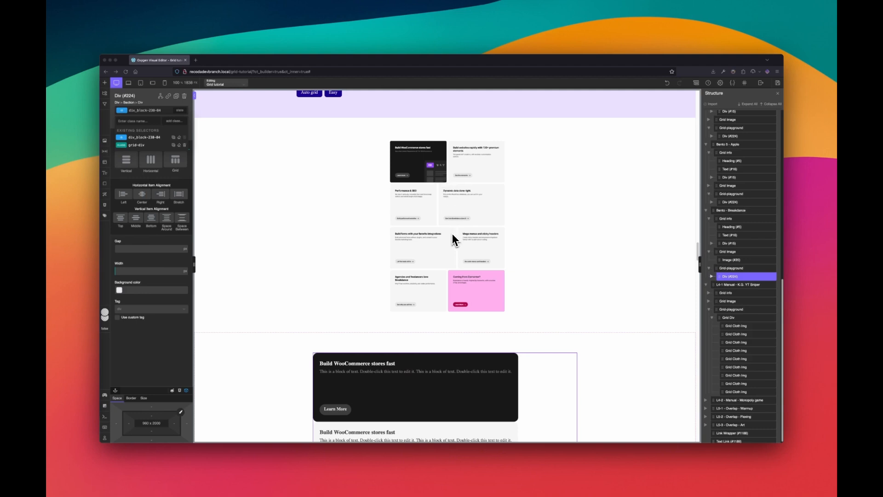
scroll(457, 242, down, 1)
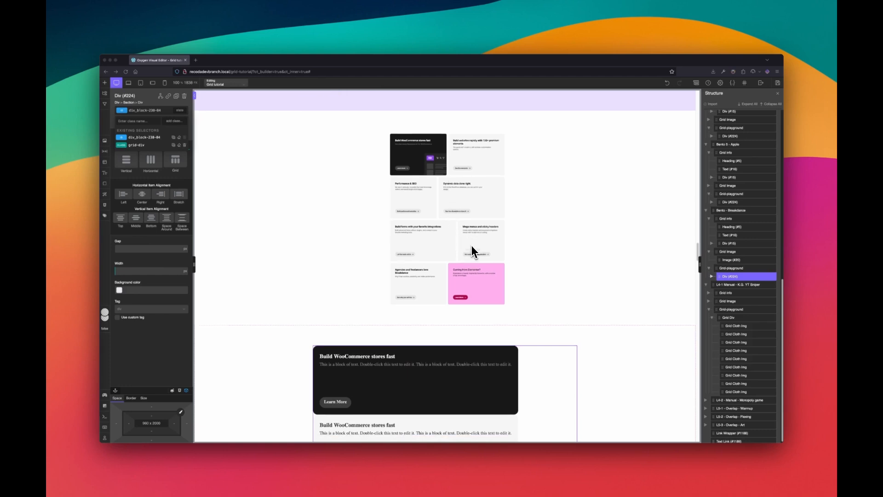
scroll(472, 248, down, 5)
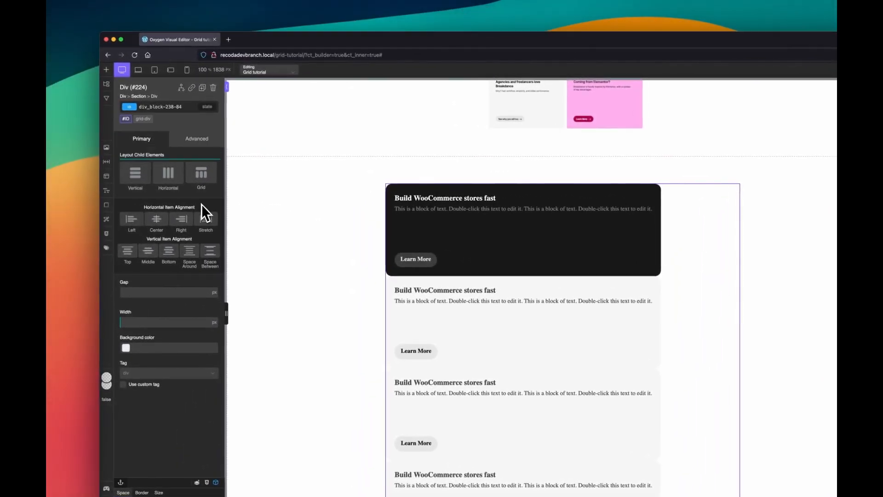
click(191, 181)
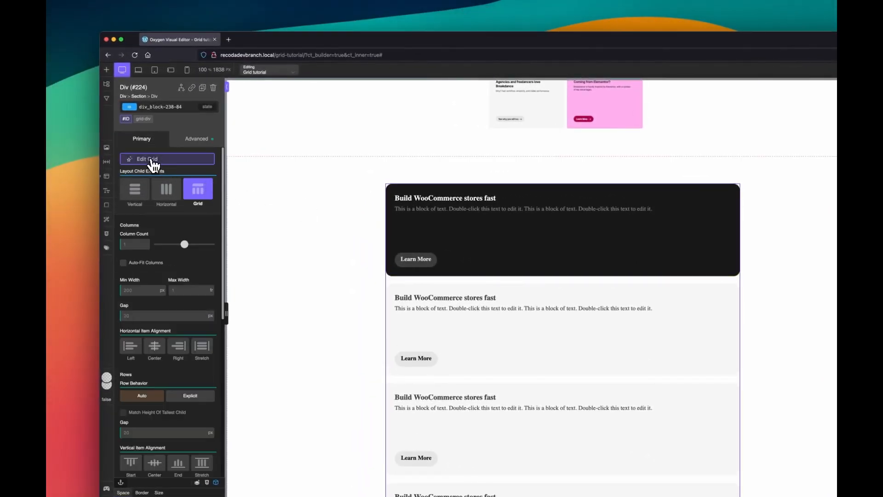
click(147, 160)
Step: Set the Breakdance grid to 12 columns and the column span of all children to 6
double_click(161, 108)
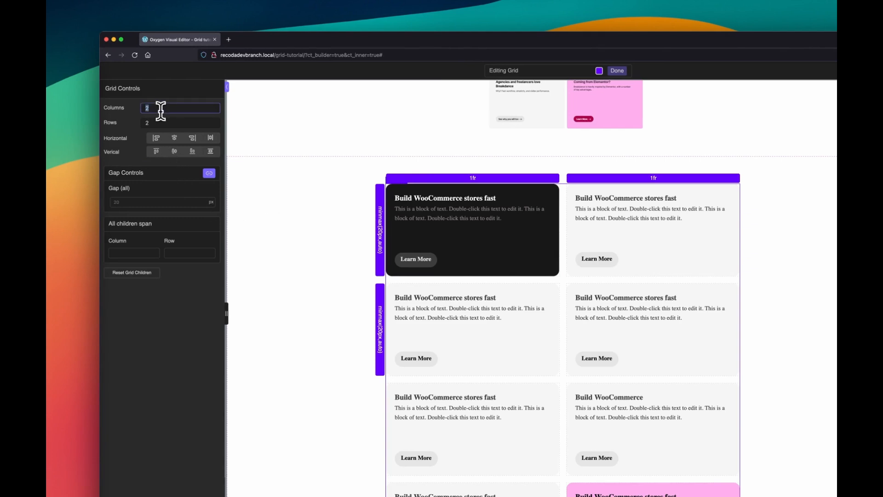
text(12)
click(144, 252)
text(6)
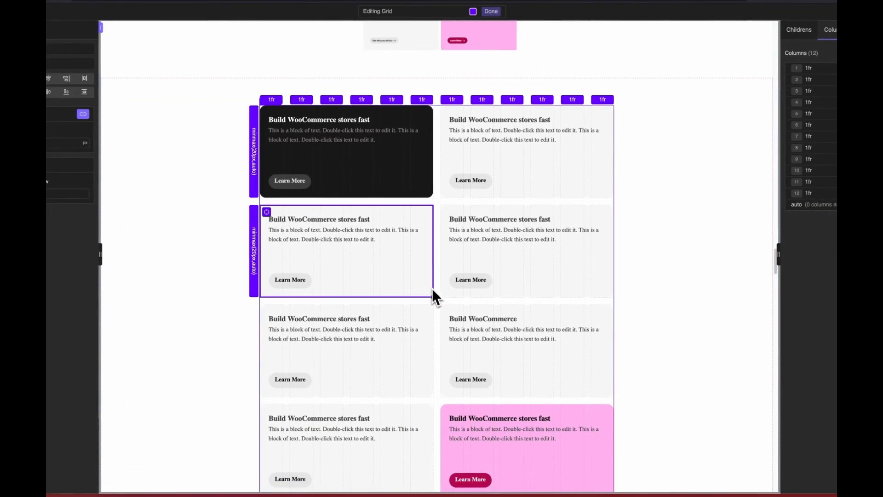
Step: Span the second row's first card across five columns and its second card across the remaining seven
click(432, 296)
click(400, 288)
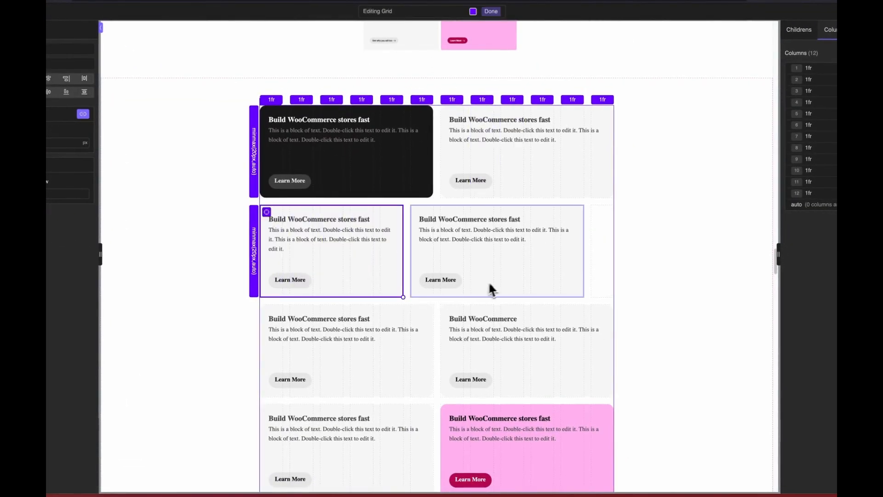
click(581, 297)
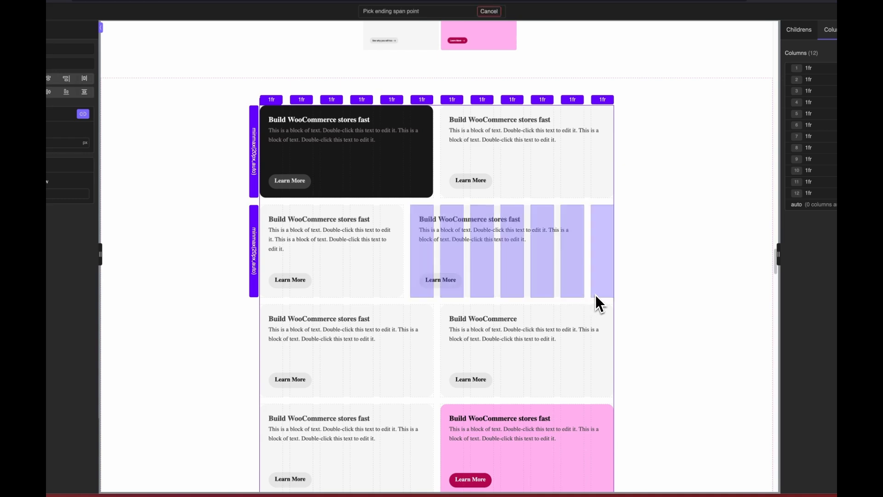
click(595, 293)
scroll(570, 304, up, 3)
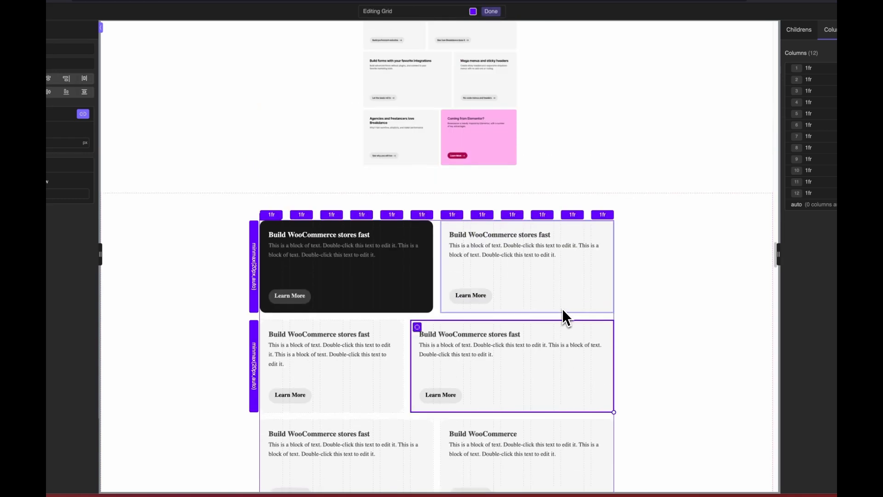
scroll(562, 308, down, 1)
scroll(562, 308, down, 2)
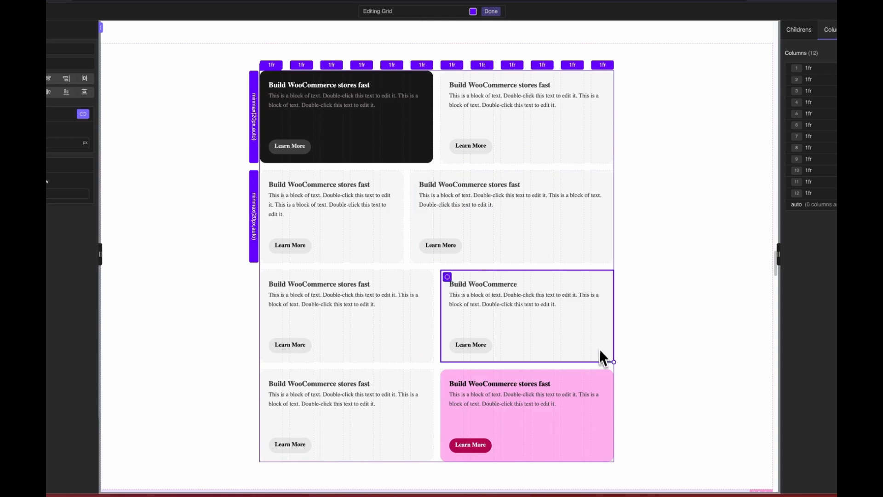
Step: Span the third row's second card across five columns and its first card across seven
click(612, 361)
click(582, 357)
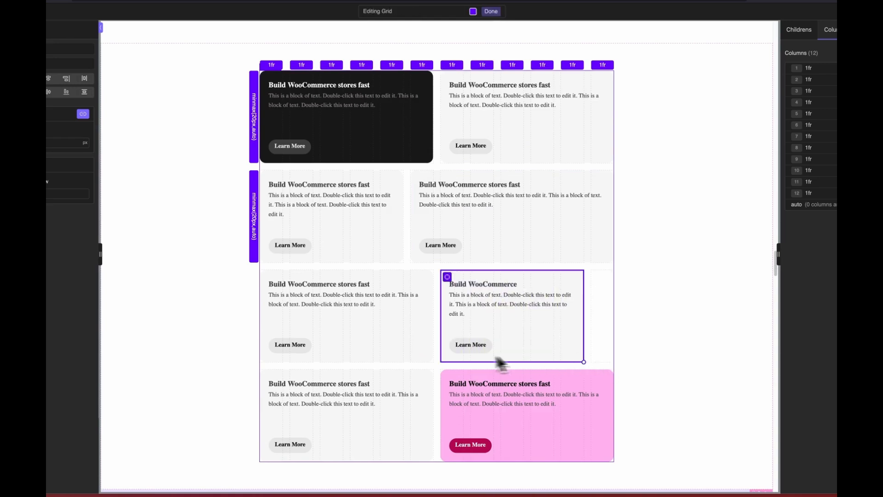
click(433, 362)
click(457, 358)
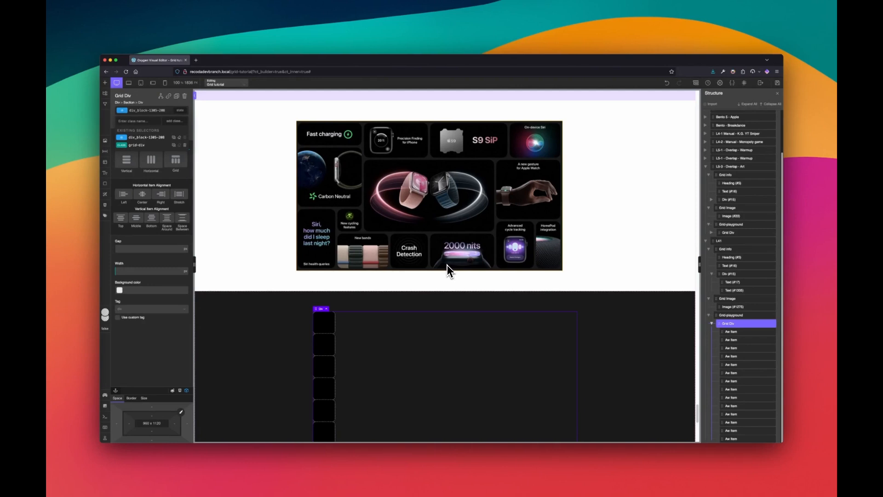
Step: Lay out the children of the playground Div below the Apple Watch bento image as a grid and open it in grid editing mode
scroll(447, 265, down, 1)
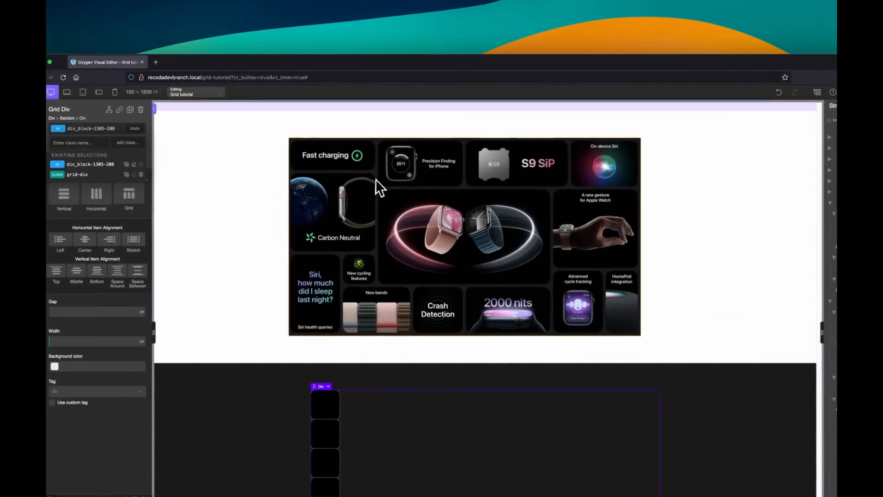
click(358, 148)
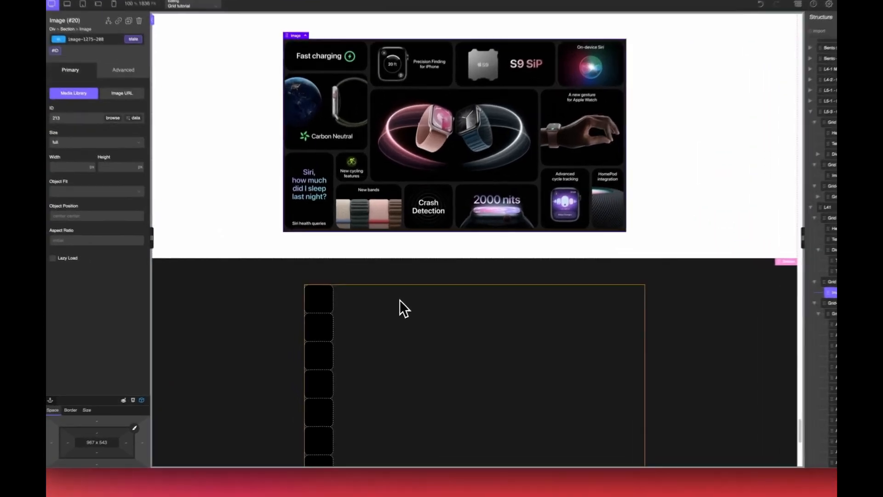
click(391, 319)
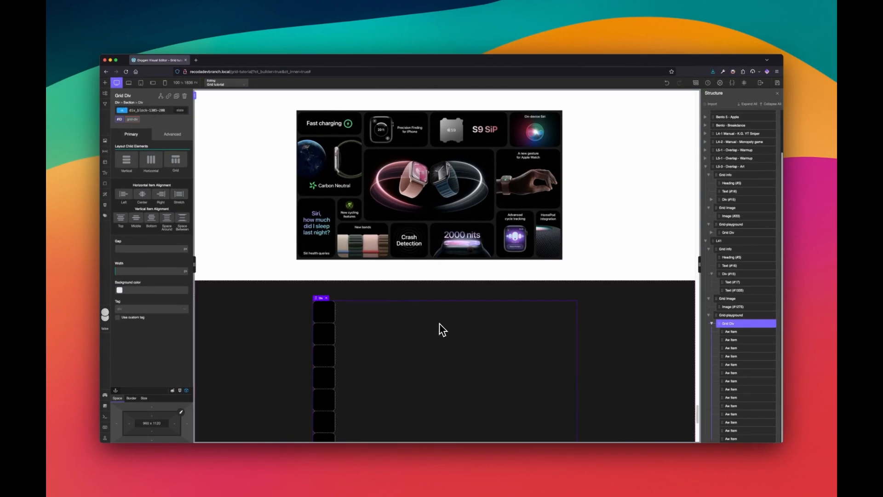
scroll(443, 329, down, 1)
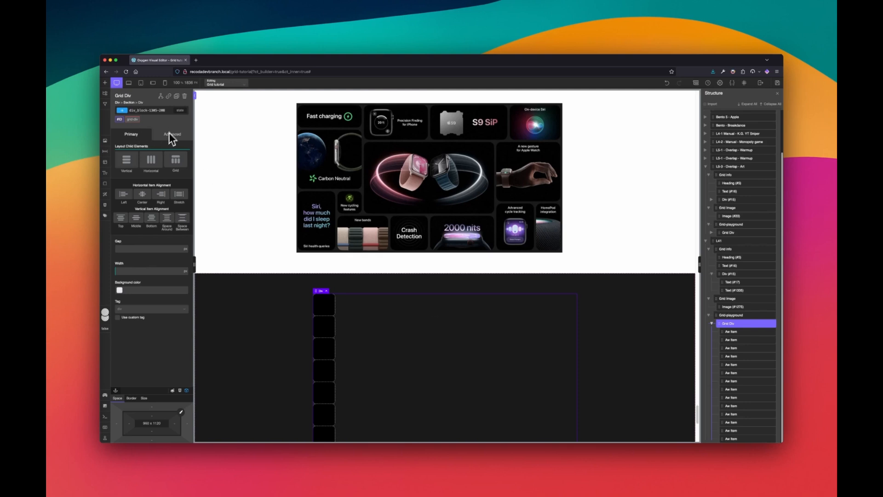
click(176, 160)
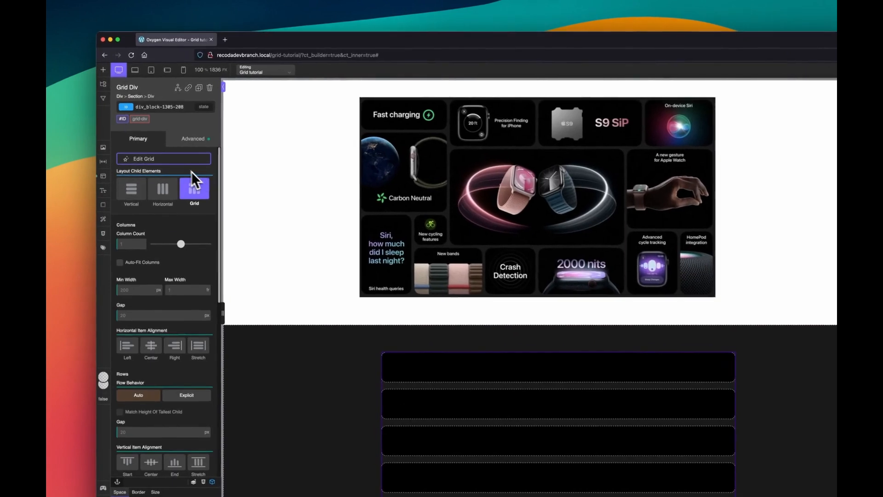
click(171, 159)
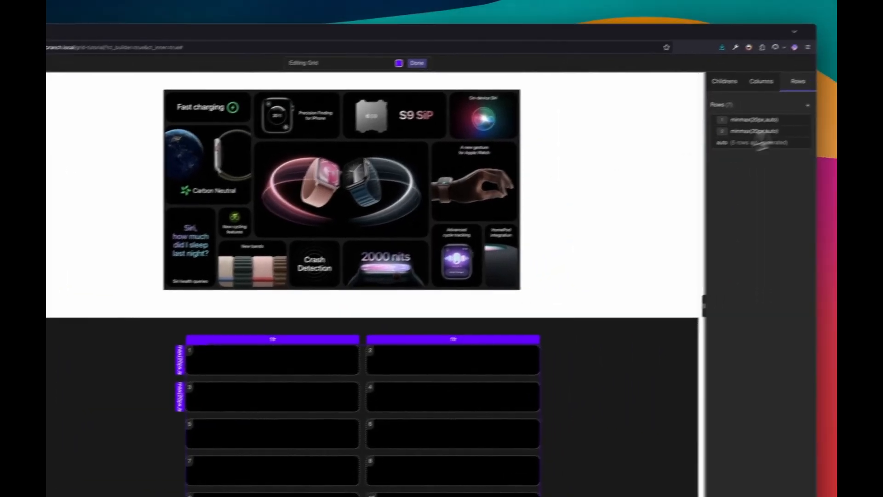
Step: Duplicate the first 1fr column until the grid has nine equal columns
click(805, 70)
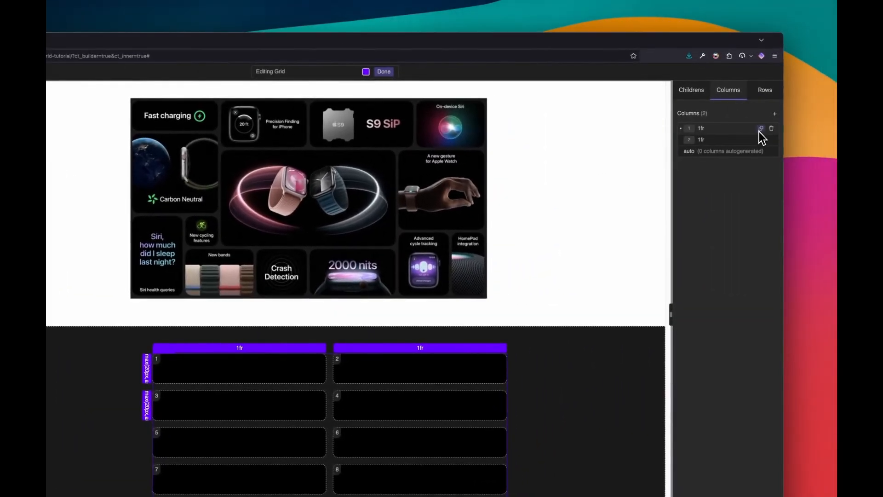
click(760, 130)
click(760, 130)
click(760, 130)
click(759, 130)
click(759, 130)
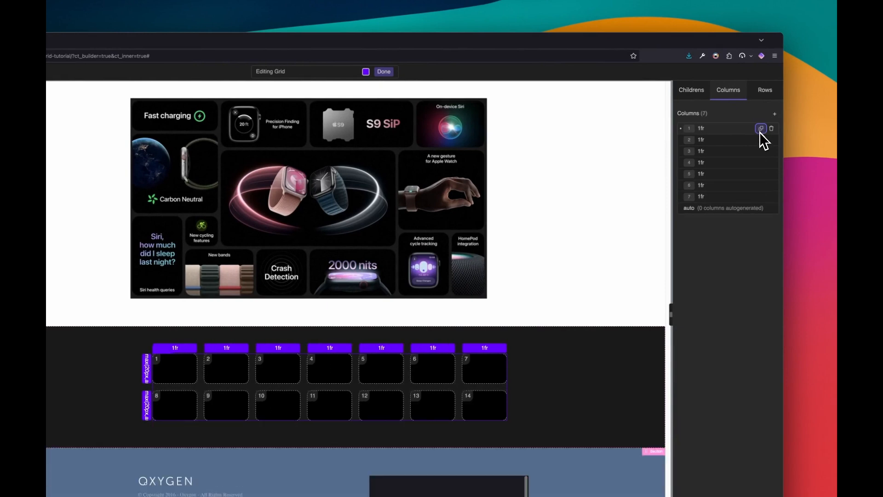
click(760, 129)
click(761, 129)
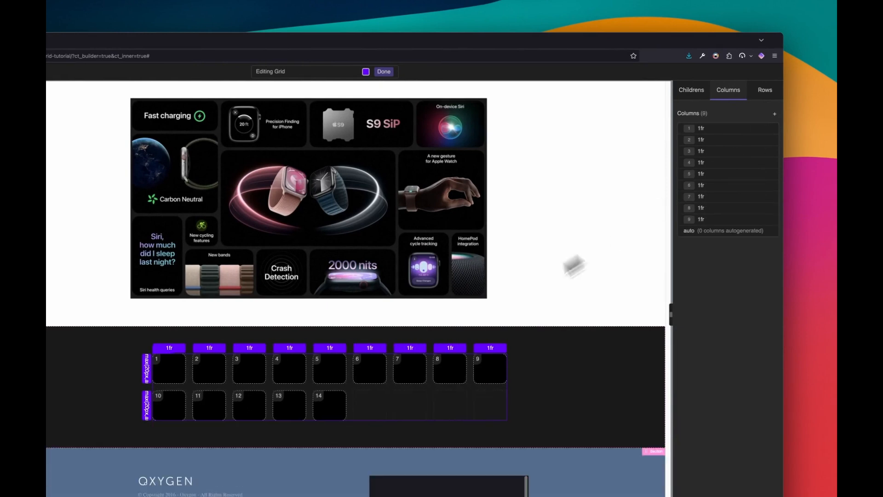
Step: Replace the two minmax(20px,auto) rows with a single row sized 1fr
scroll(467, 327, up, 1)
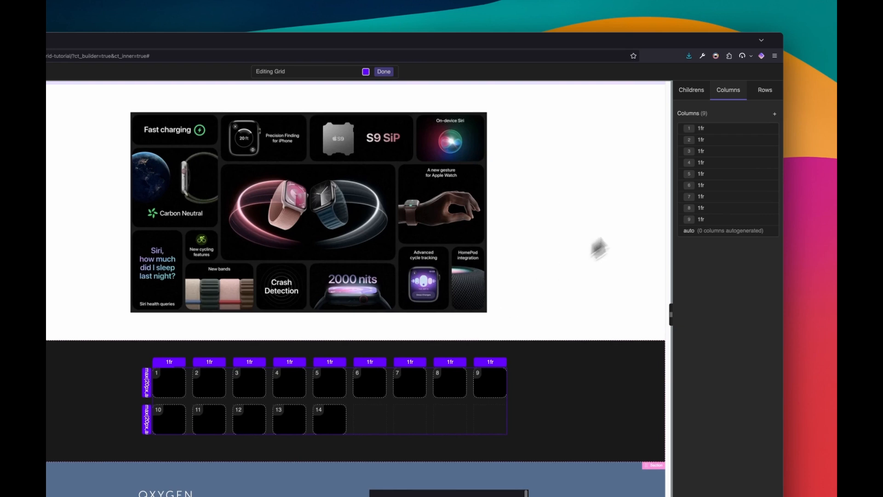
click(763, 94)
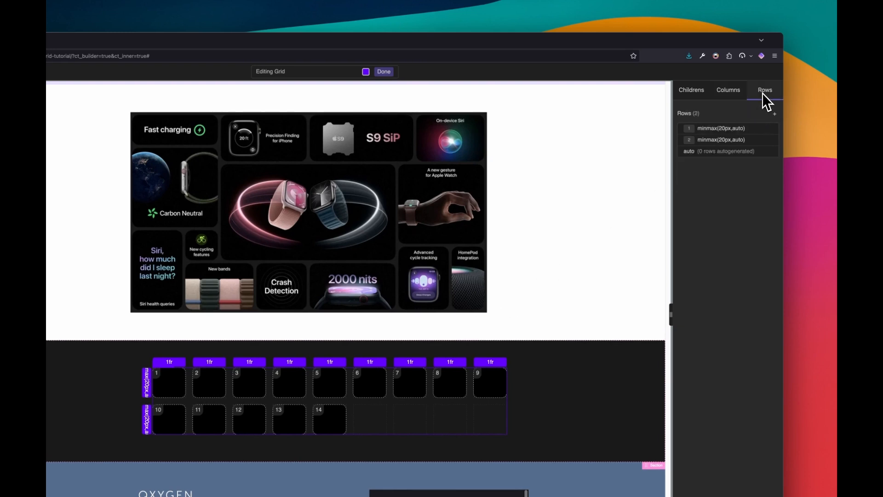
click(772, 132)
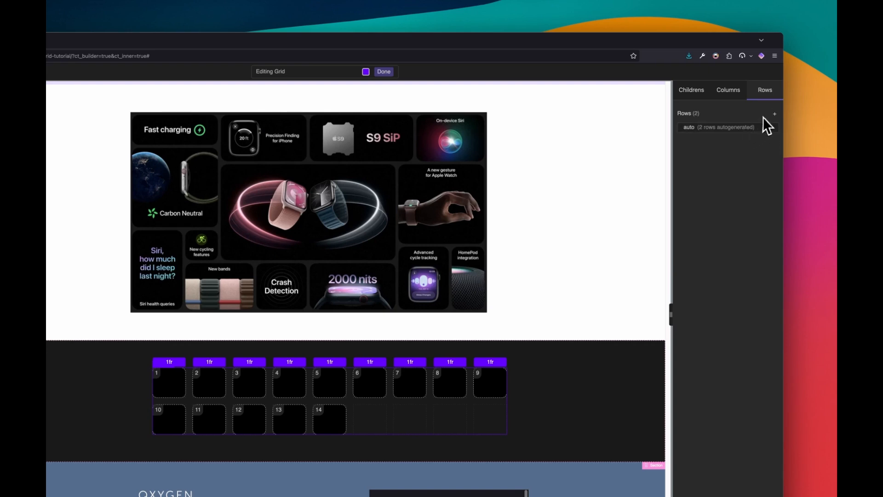
click(774, 114)
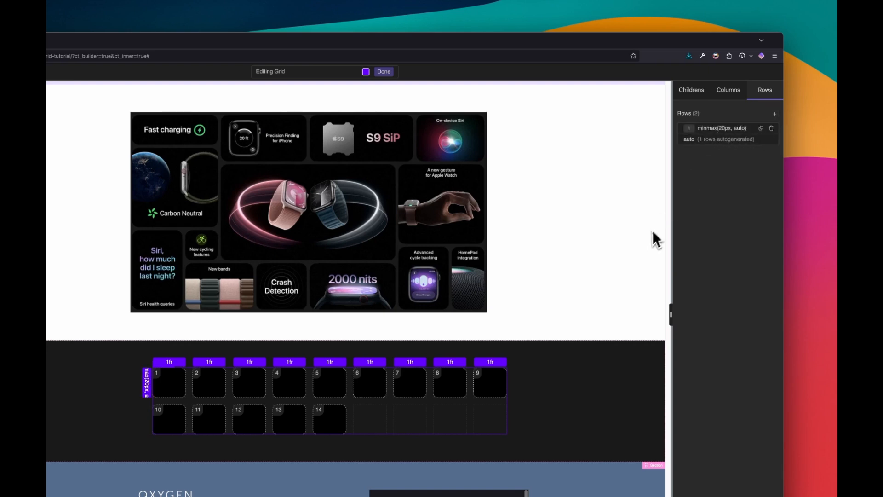
click(711, 128)
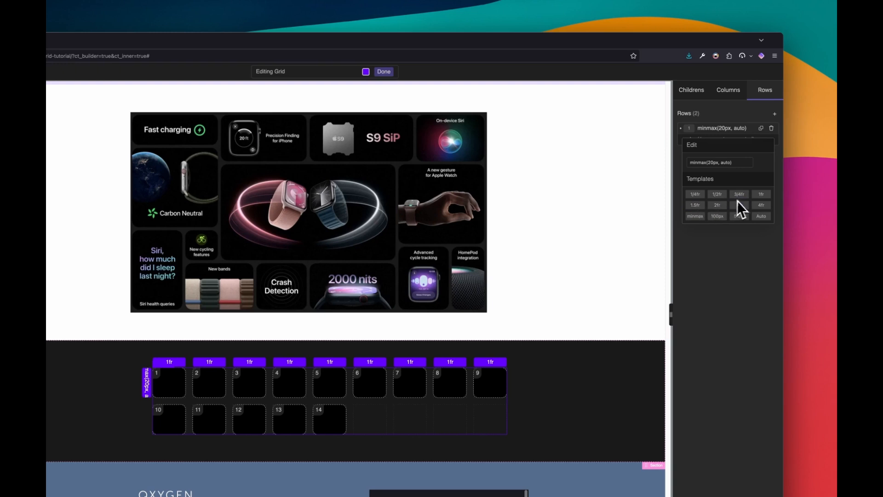
click(760, 195)
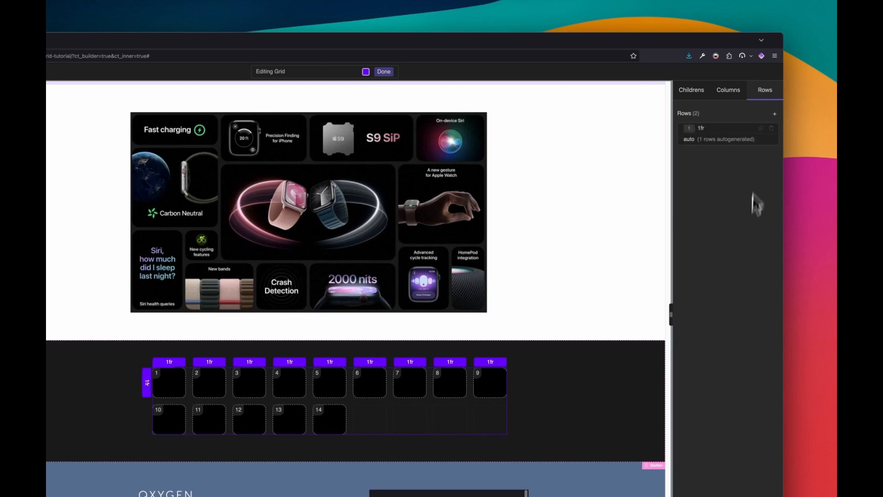
Step: Duplicate the 1fr row until the grid has seven rows, removing any extra one
click(761, 128)
click(761, 129)
click(761, 129)
click(761, 128)
click(760, 128)
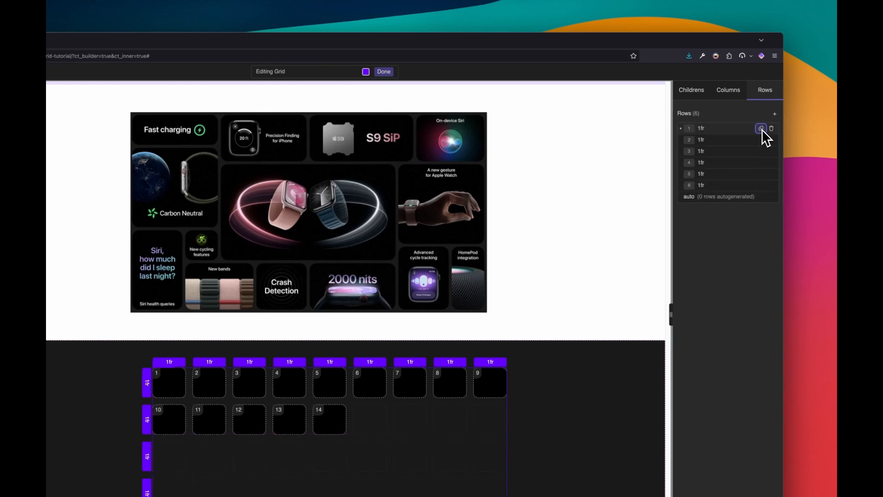
click(762, 130)
click(761, 130)
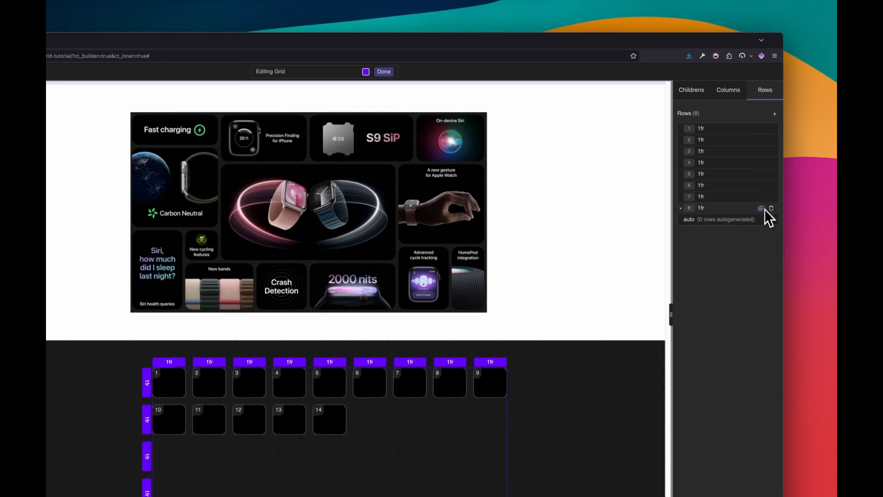
click(771, 208)
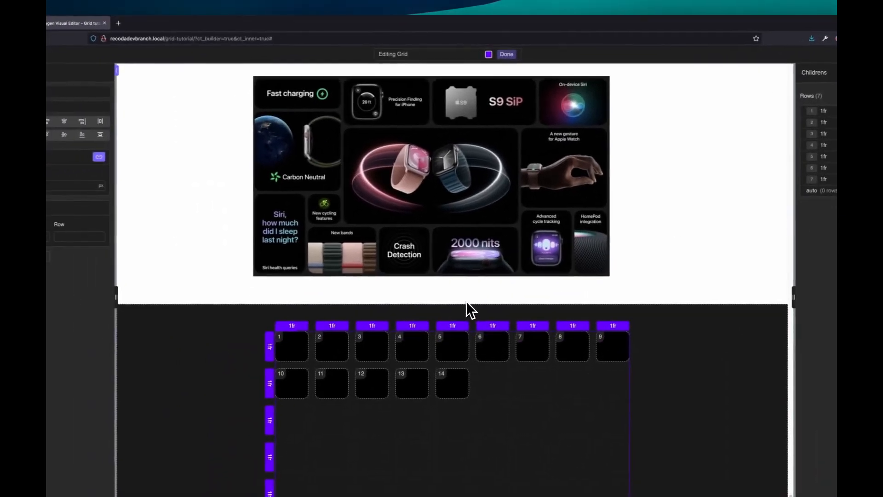
Step: Span the first grid item across the first two columns of the first row
scroll(467, 303, down, 1)
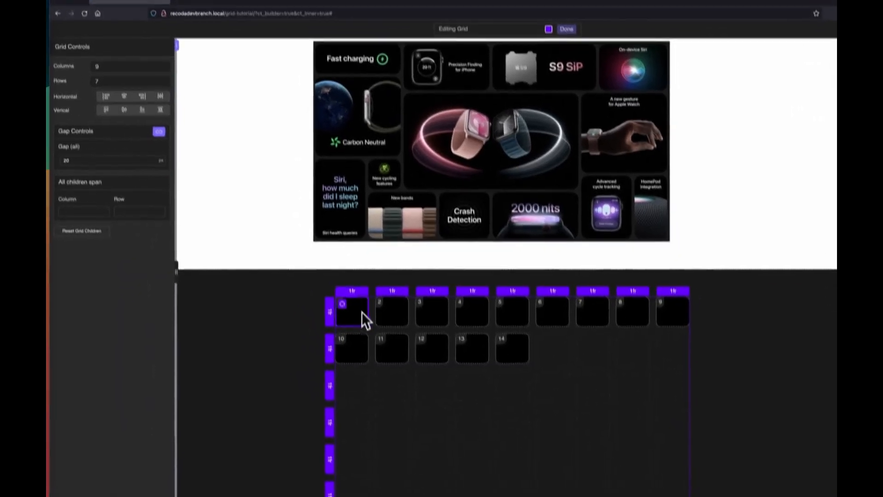
click(342, 303)
click(350, 308)
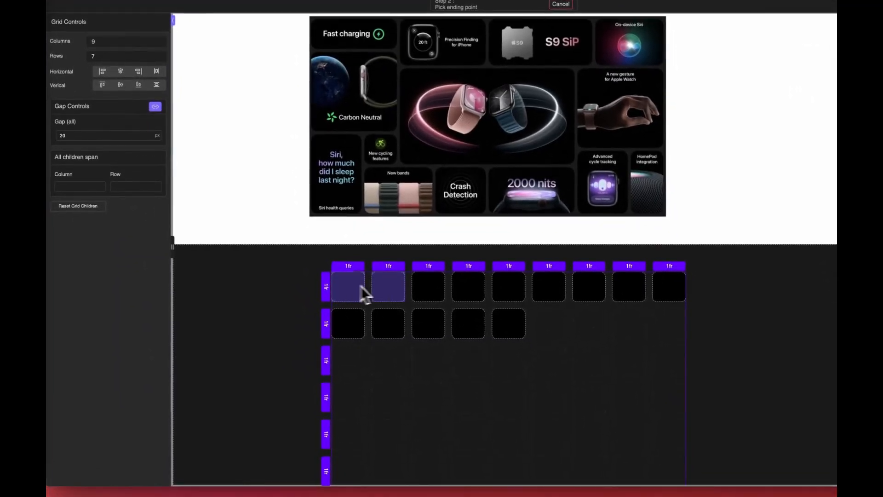
click(397, 287)
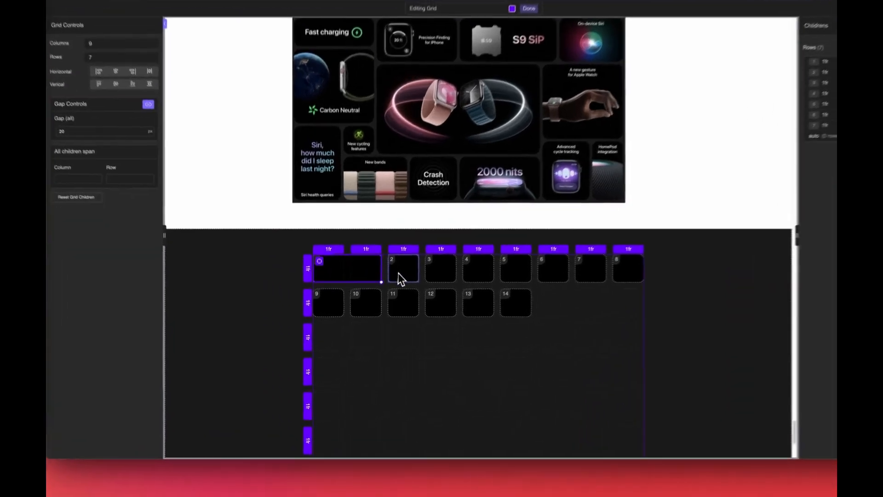
Step: Place the second grid item across the first two columns in rows two and three
click(377, 288)
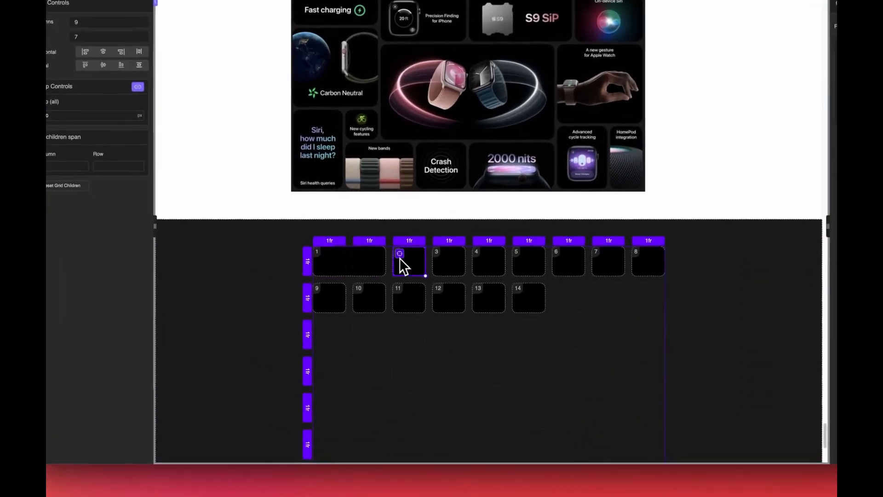
drag(324, 291, 371, 332)
scroll(473, 275, down, 1)
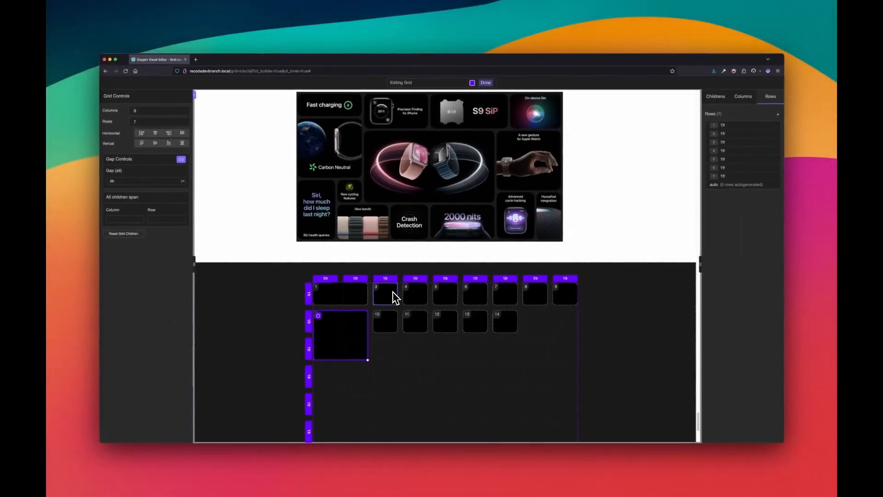
Step: Place the second grid item across the first two columns and rows two to four, matching the Carbon Neutral tile
scroll(396, 294, down, 2)
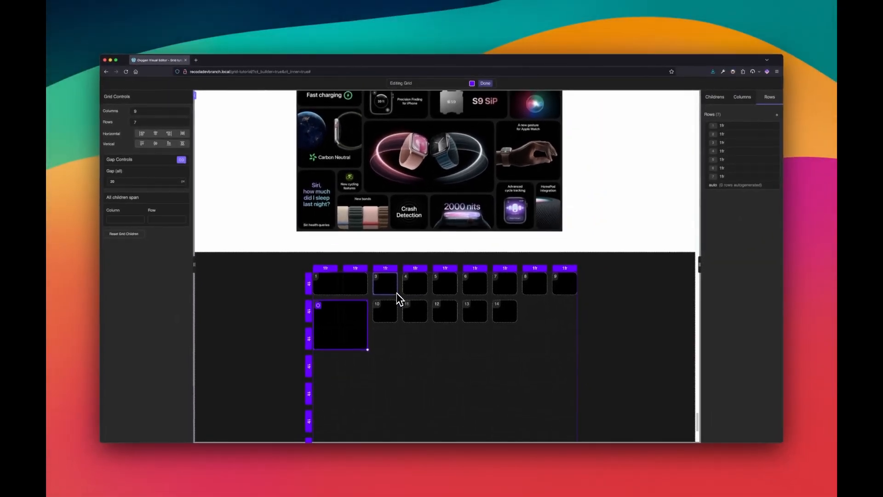
scroll(397, 294, down, 2)
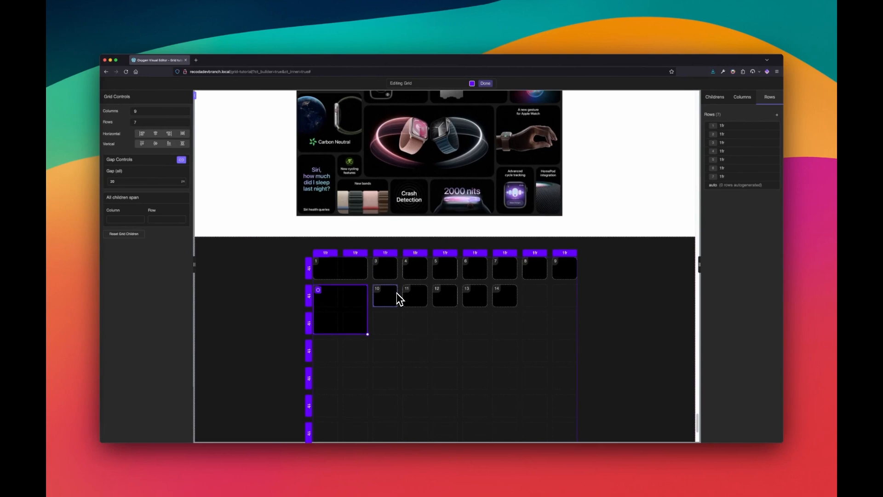
scroll(398, 296, down, 1)
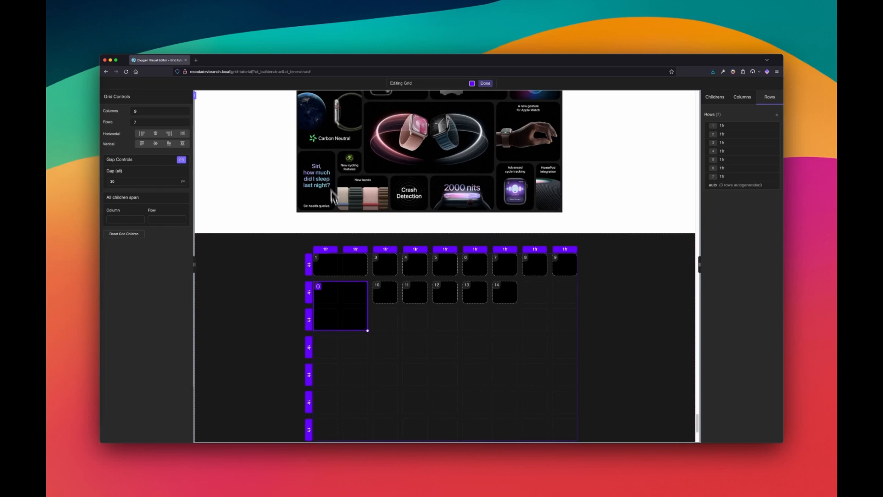
scroll(332, 196, down, 1)
click(385, 286)
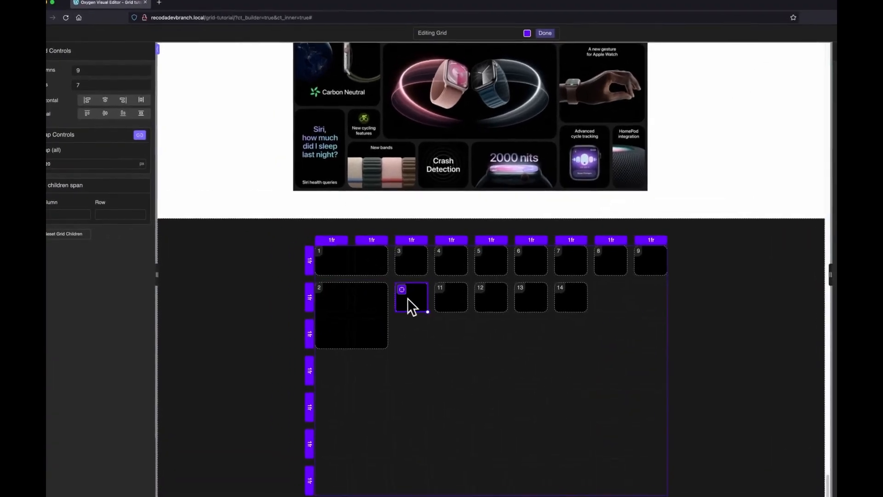
scroll(404, 297, up, 1)
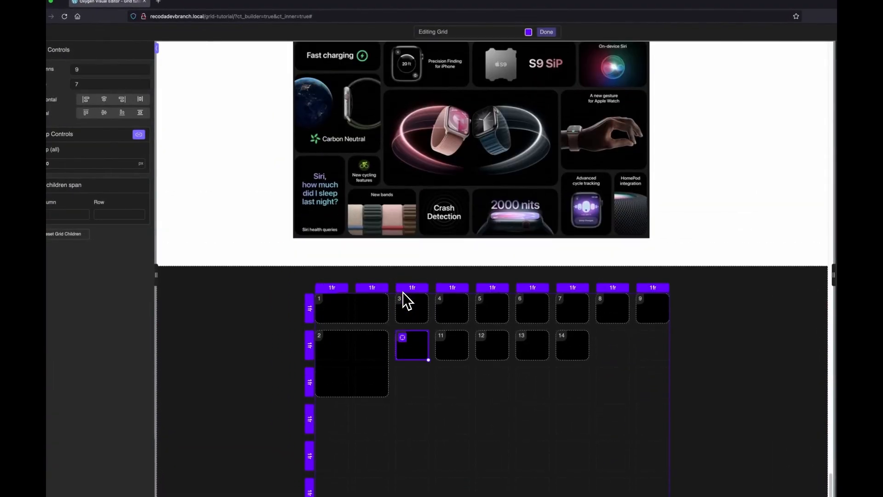
scroll(403, 293, up, 1)
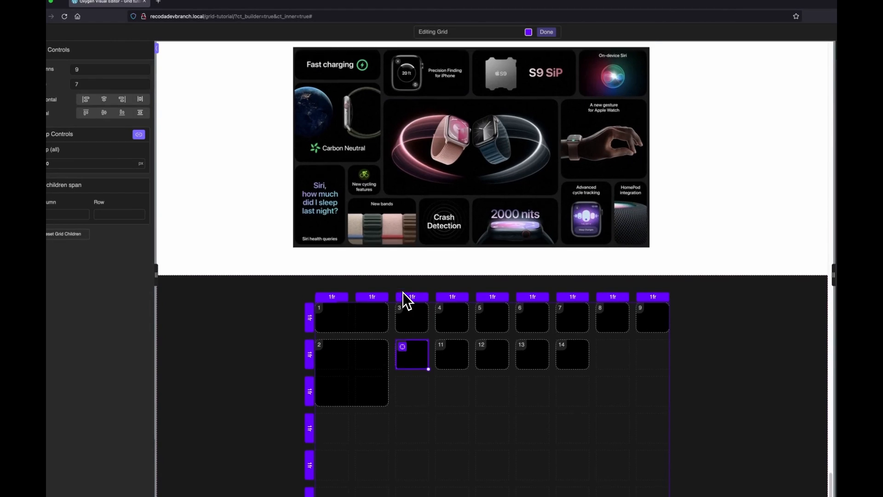
click(368, 380)
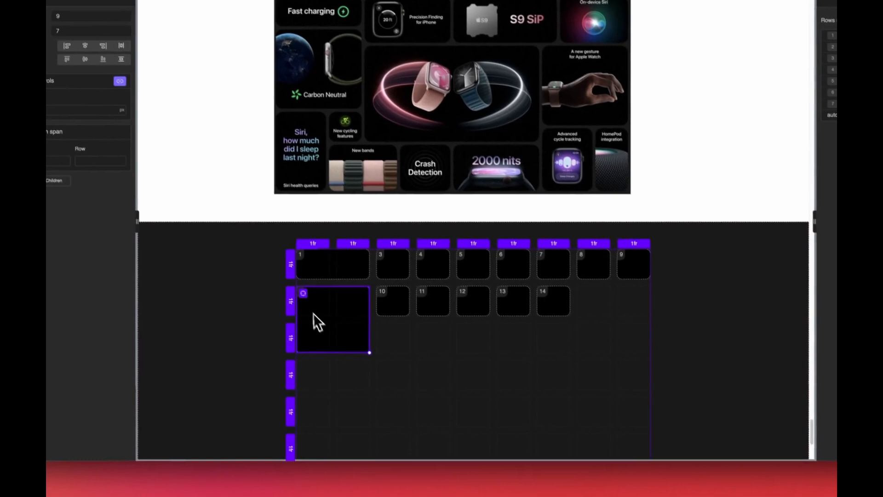
drag(323, 347, 327, 350)
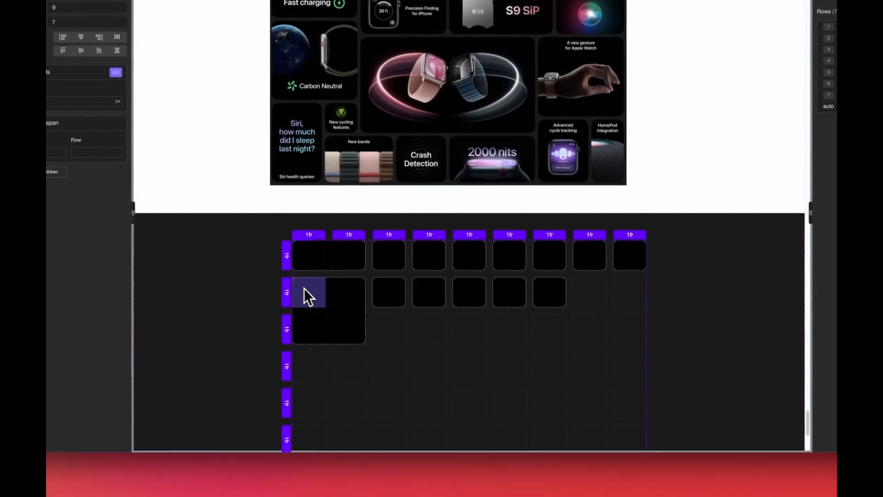
drag(305, 288, 360, 361)
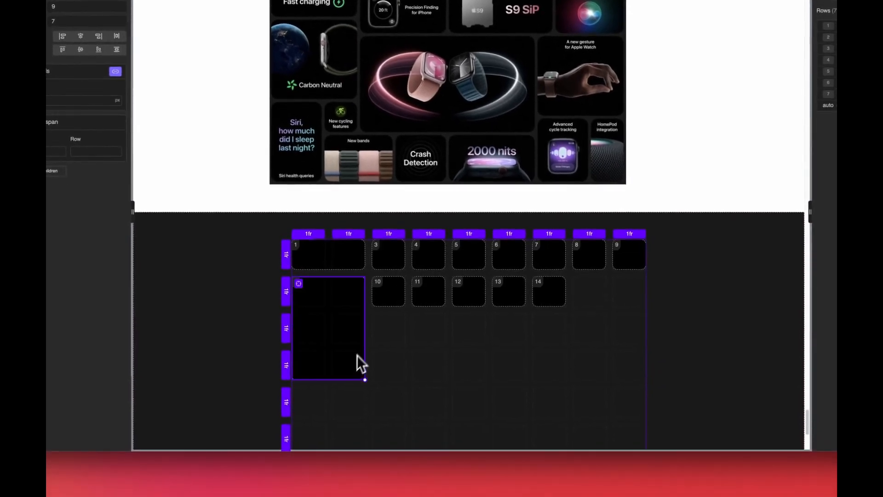
Step: Span the third grid item across columns three and four in the first two rows
click(388, 258)
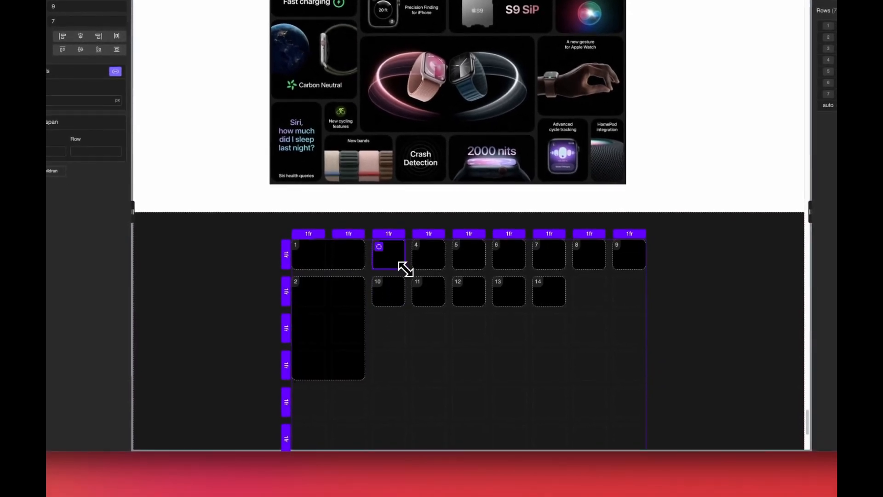
drag(405, 269, 403, 296)
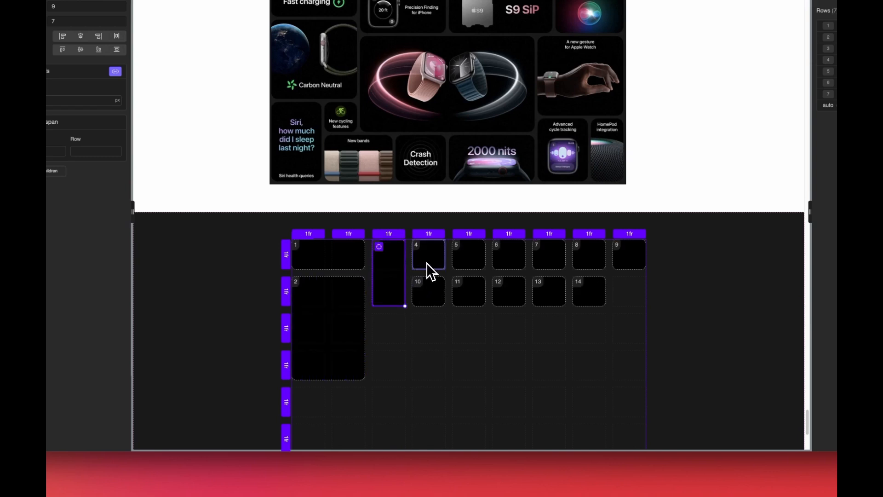
drag(405, 305, 444, 296)
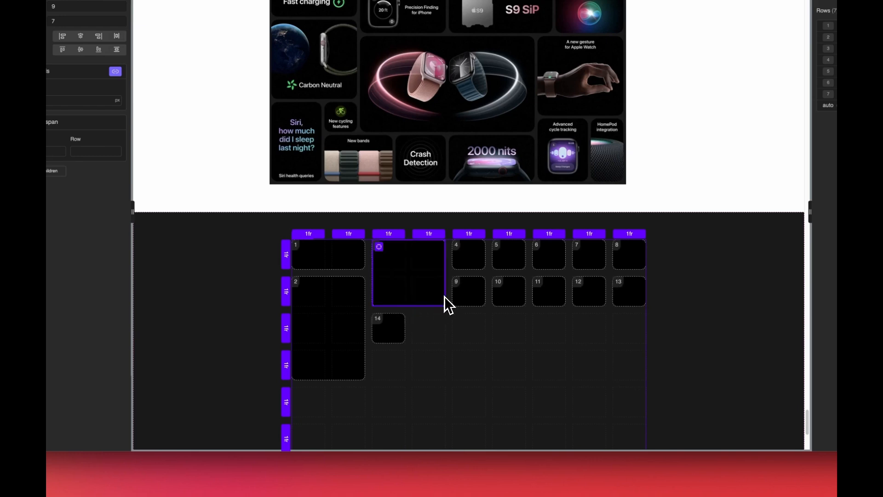
Step: Span the fourth item across columns five to seven and the fifth across columns eight and nine, both in the first two rows
click(463, 268)
drag(485, 269, 535, 299)
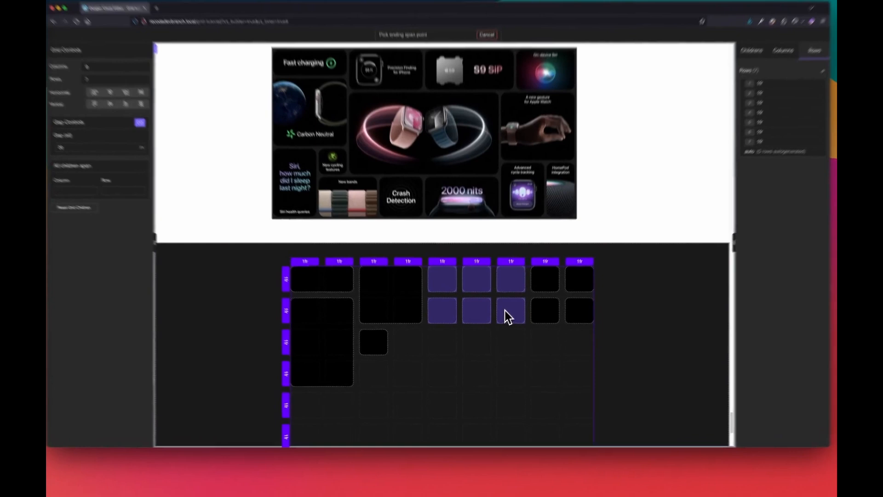
click(503, 324)
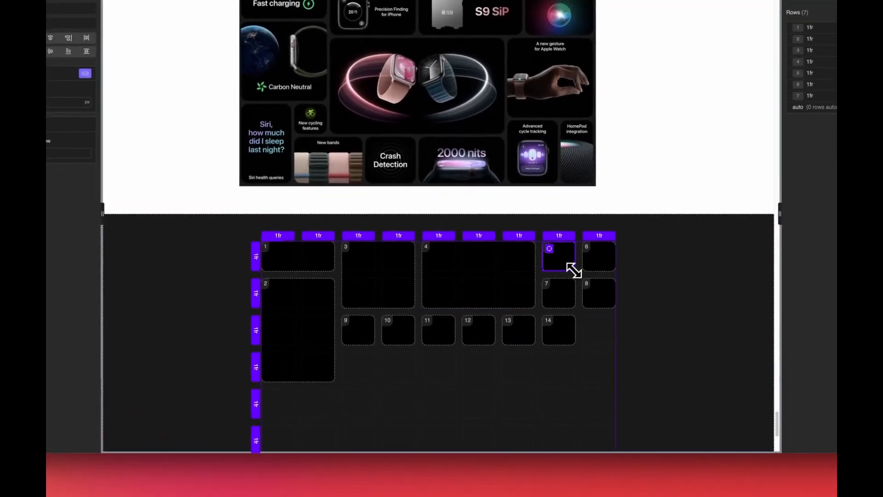
drag(575, 271, 609, 299)
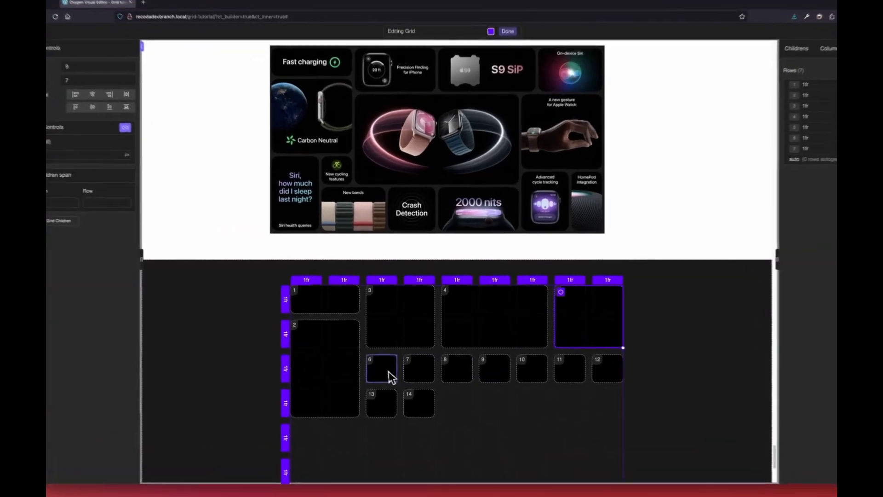
Step: Span the sixth grid item across columns three to six and rows three to six, like the large central watch tile
click(391, 356)
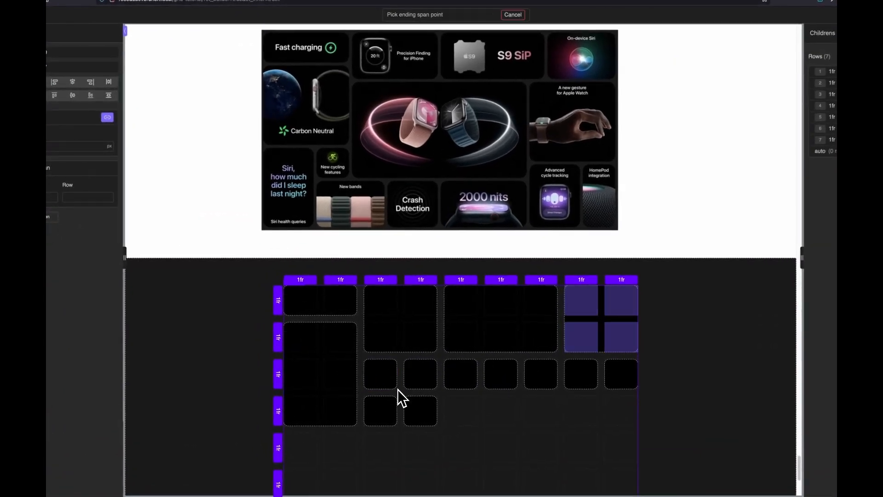
click(396, 388)
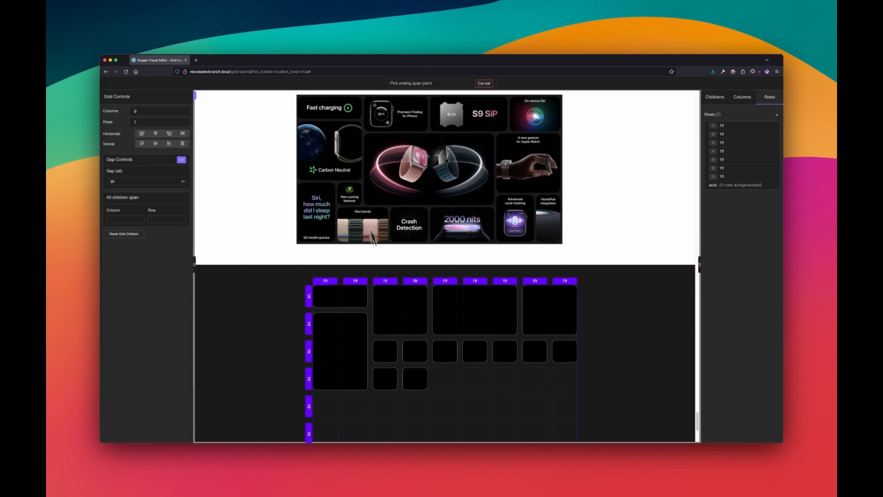
scroll(389, 368, down, 2)
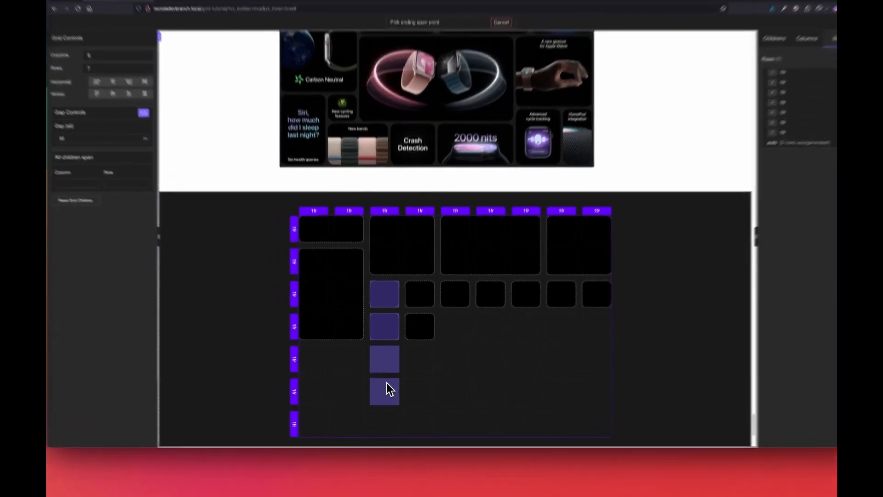
click(387, 390)
scroll(454, 260, up, 2)
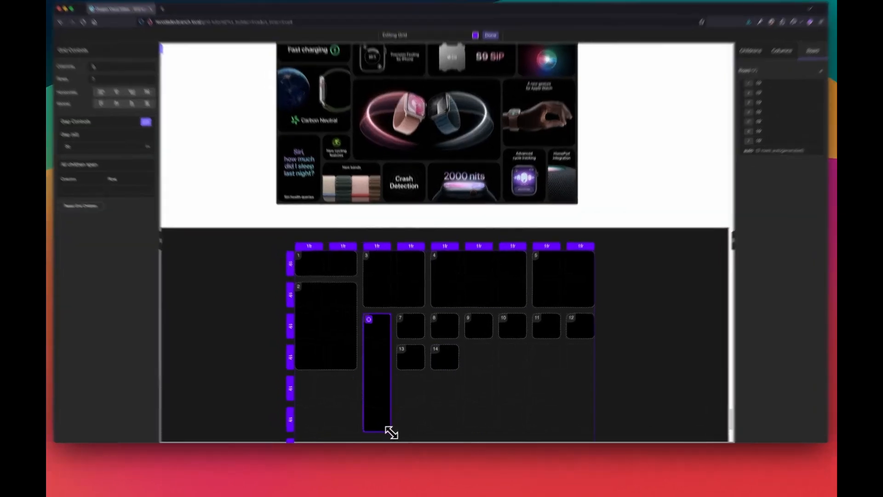
drag(398, 433, 500, 422)
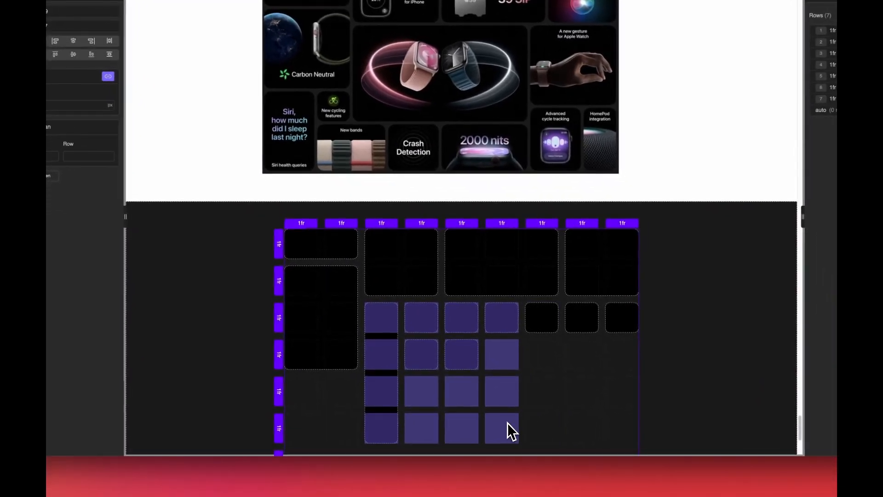
drag(506, 423, 507, 422)
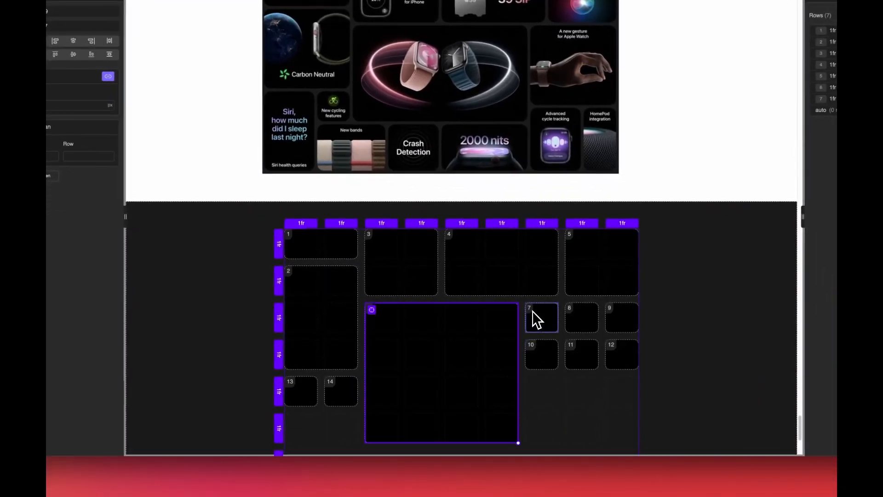
Step: Stretch item 13 over rows five to seven in the first column and item 14 over rows five and six in the second
scroll(531, 308, down, 3)
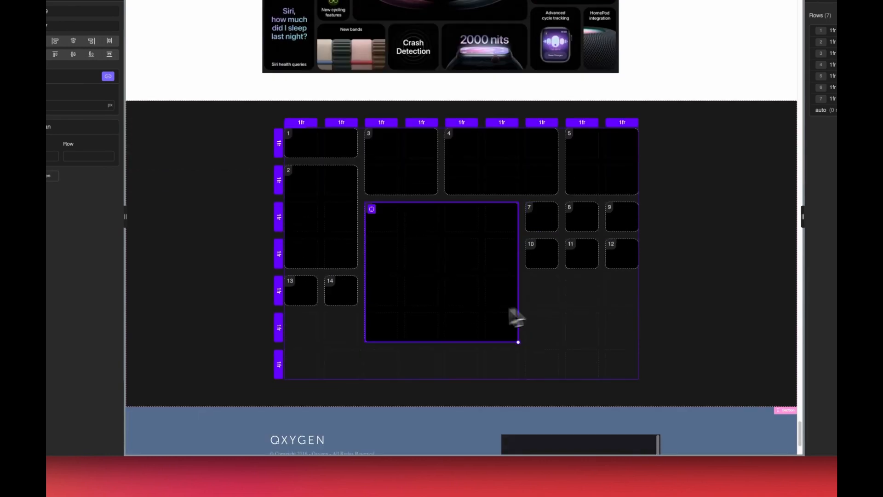
click(311, 303)
drag(316, 305, 321, 326)
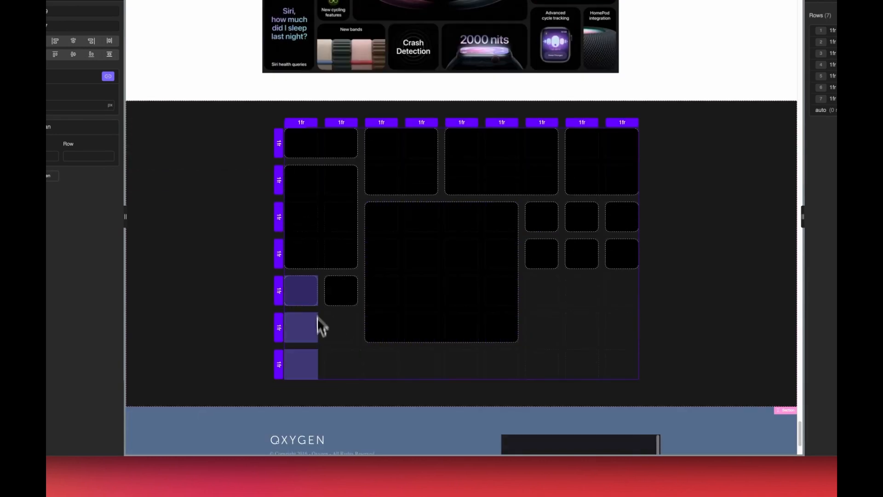
drag(311, 372, 312, 375)
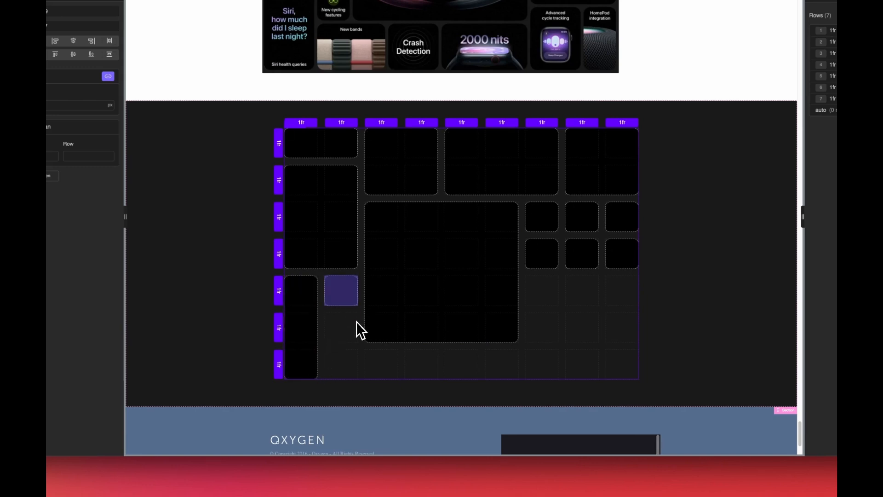
drag(356, 321, 358, 343)
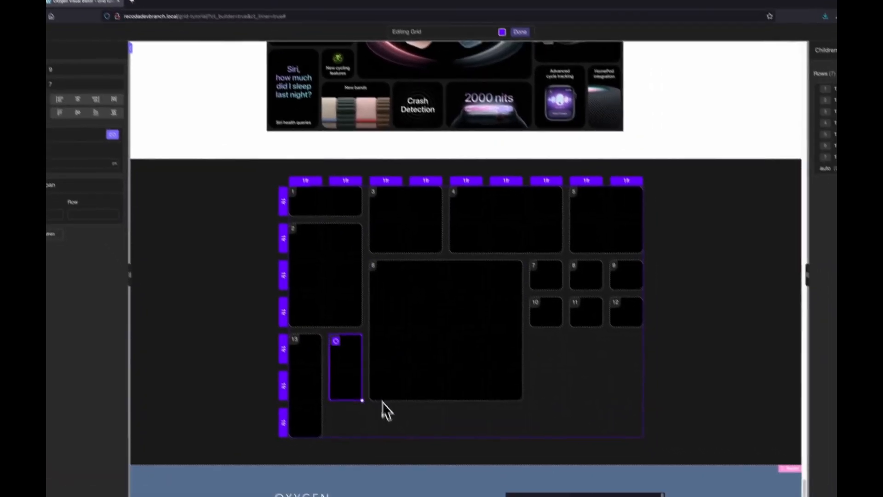
Step: Place item 7 across columns two and three of the last row and item 8 in column four beside it
scroll(562, 357, up, 1)
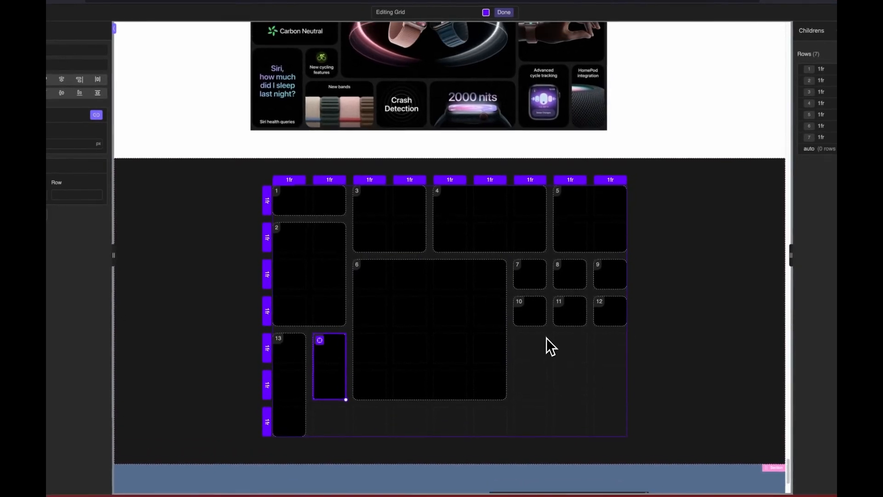
click(520, 268)
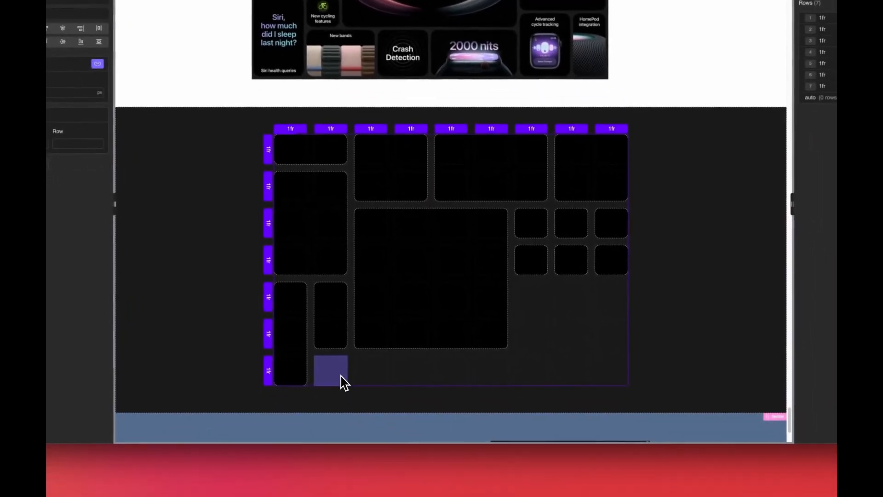
click(343, 379)
click(371, 375)
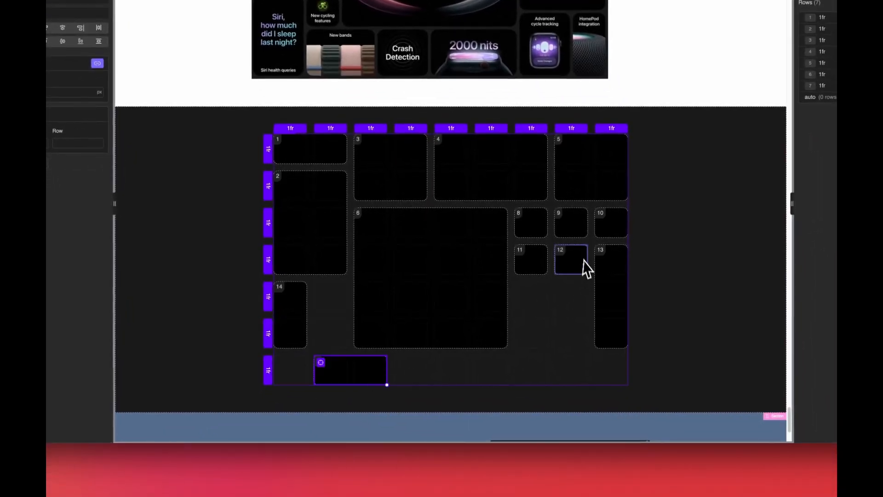
click(541, 228)
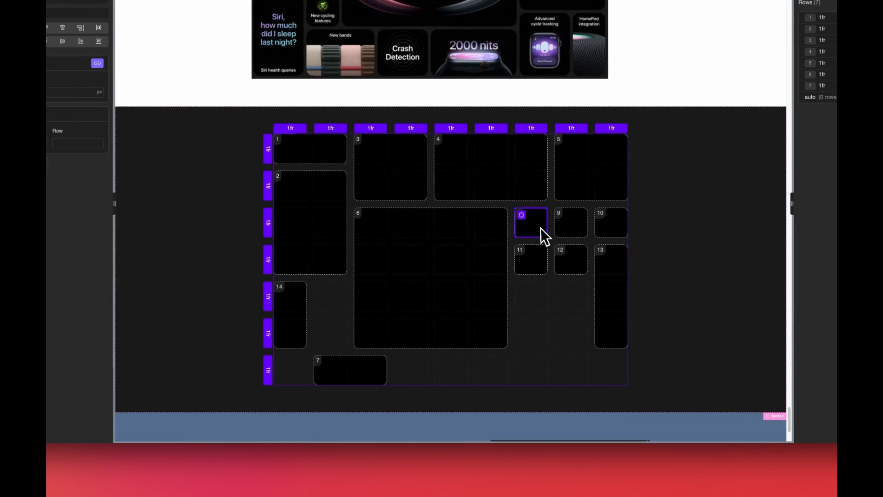
click(404, 368)
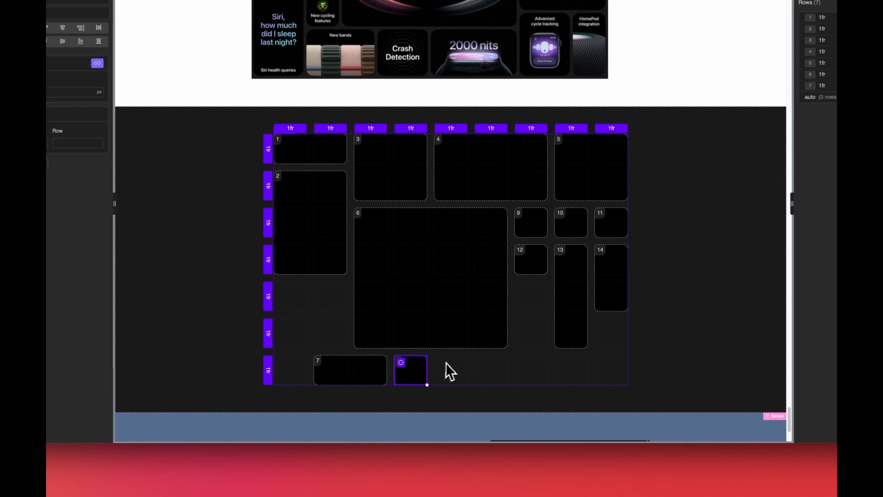
Step: Place item 13 in the first column across rows five to seven, matching the Siri tile
scroll(476, 358, up, 2)
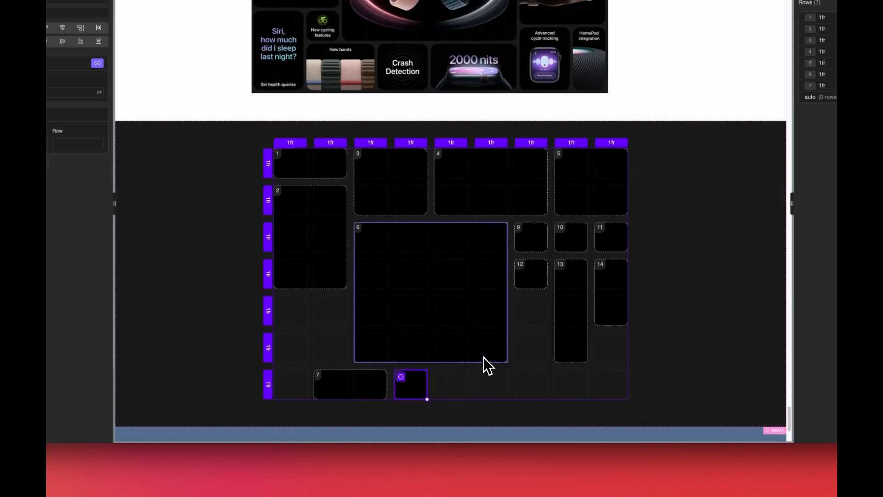
click(564, 278)
drag(564, 277, 288, 379)
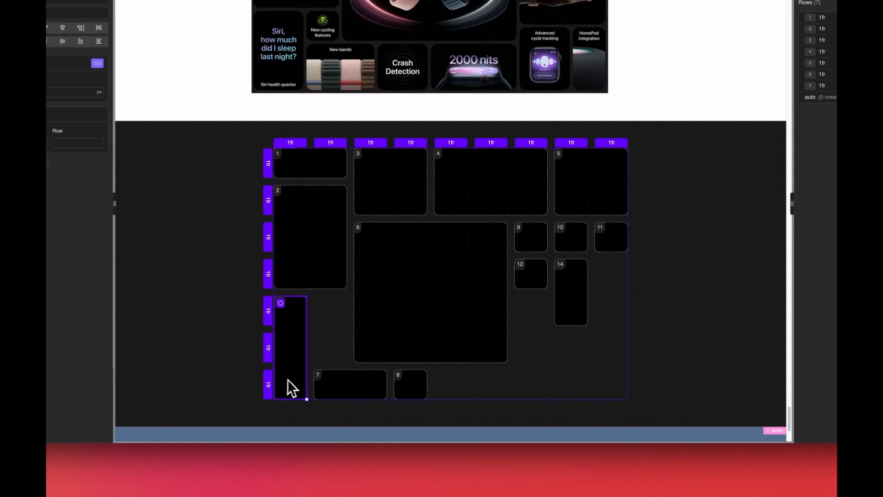
Step: Place item 9 in column two across rows five and six, and item 10 across columns five and six of the last row
click(541, 247)
drag(528, 241, 346, 362)
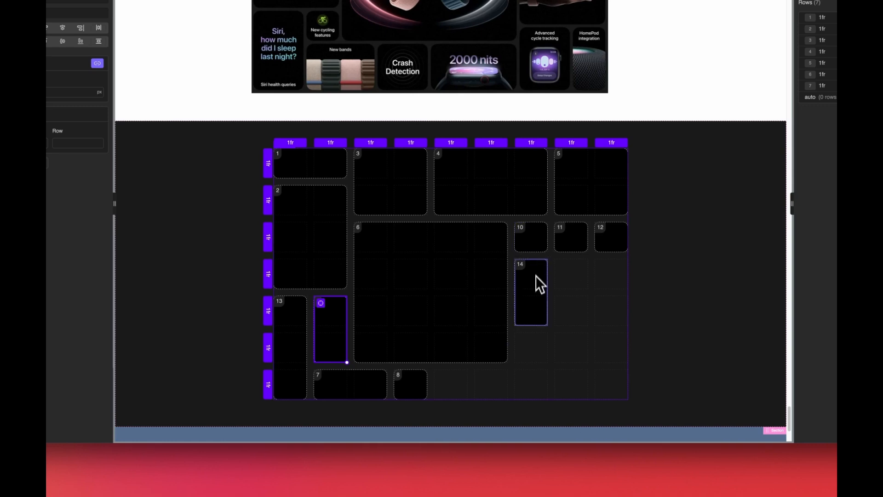
click(536, 244)
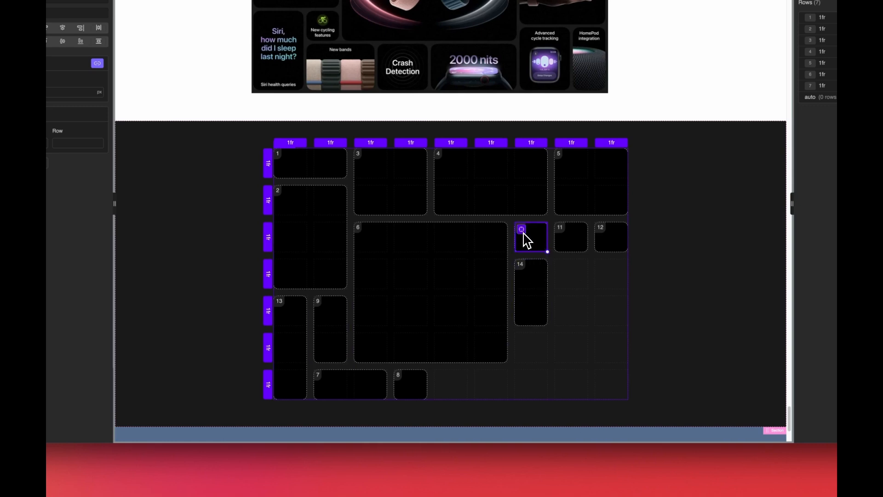
drag(523, 234, 501, 382)
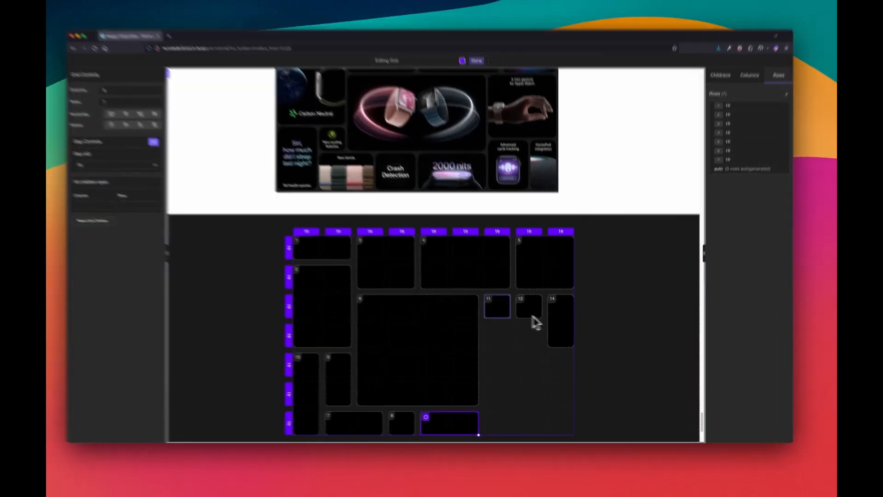
Step: Span item 11 across columns seven to nine in rows three to five, and item 12 across columns seven and eight in rows six and seven
click(508, 320)
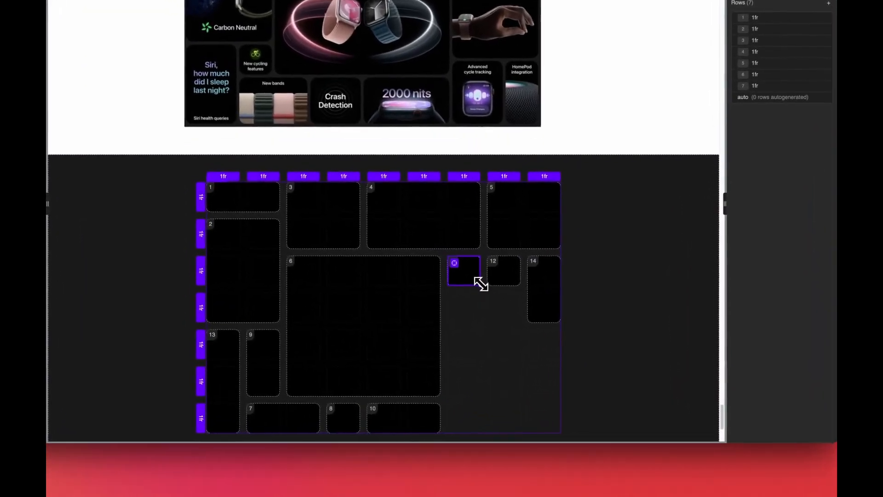
drag(481, 284, 536, 355)
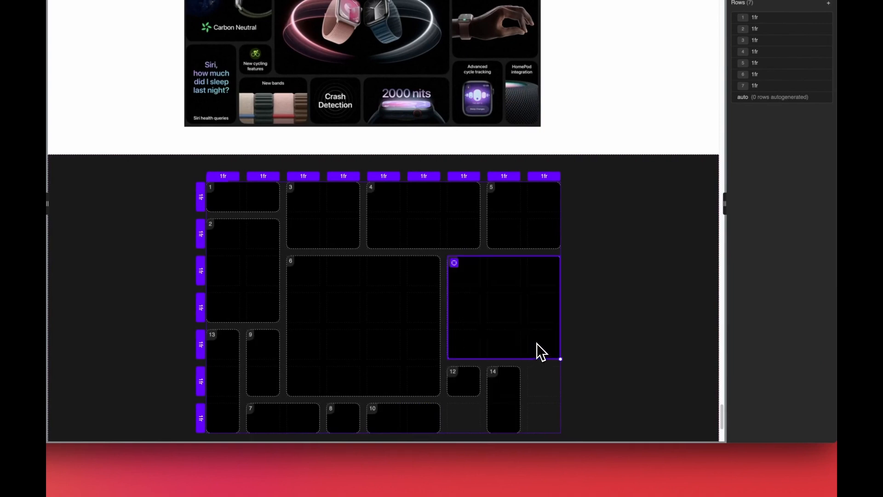
click(514, 387)
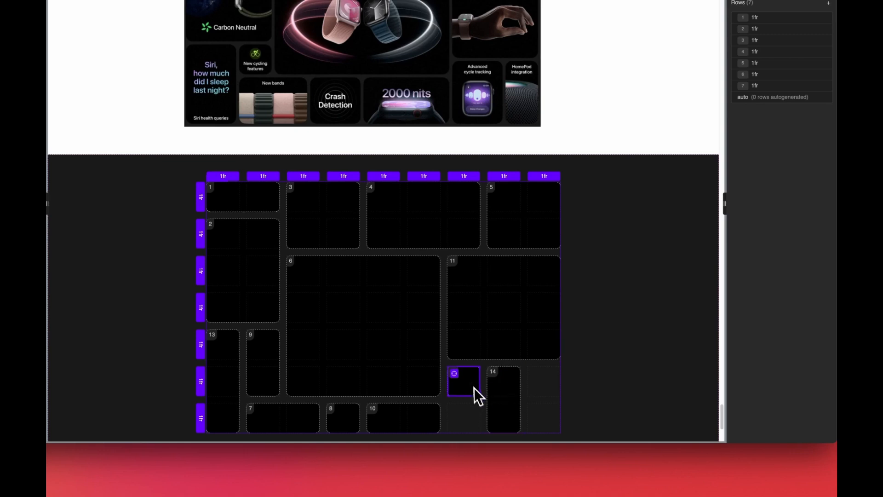
drag(474, 387, 517, 406)
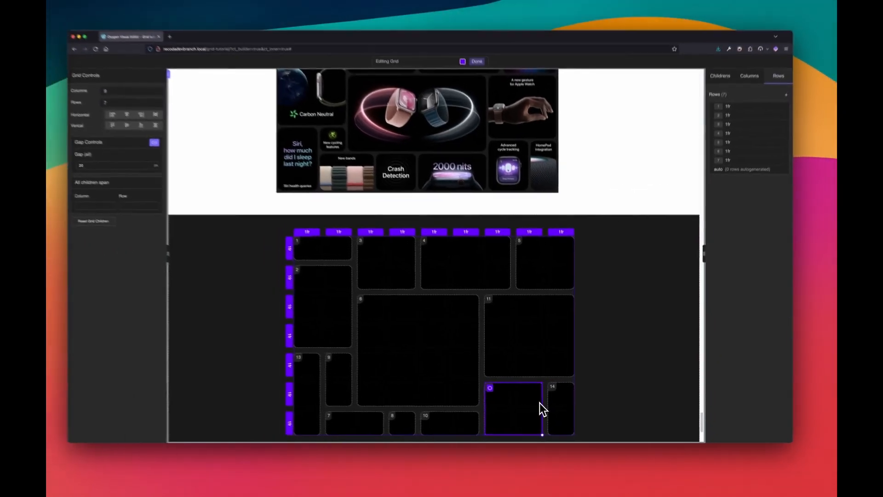
Step: Set the height of the sixth grid row to the 1/2fr template value
scroll(517, 395, up, 3)
scroll(544, 405, down, 5)
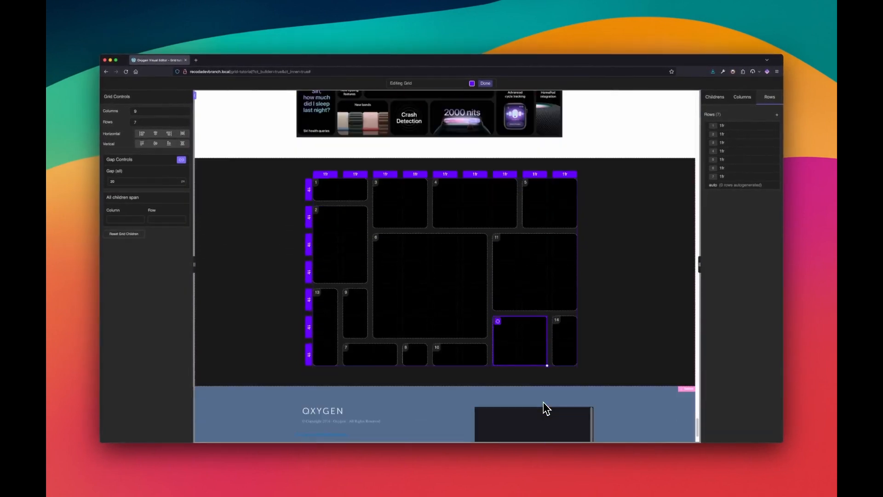
scroll(492, 355, up, 2)
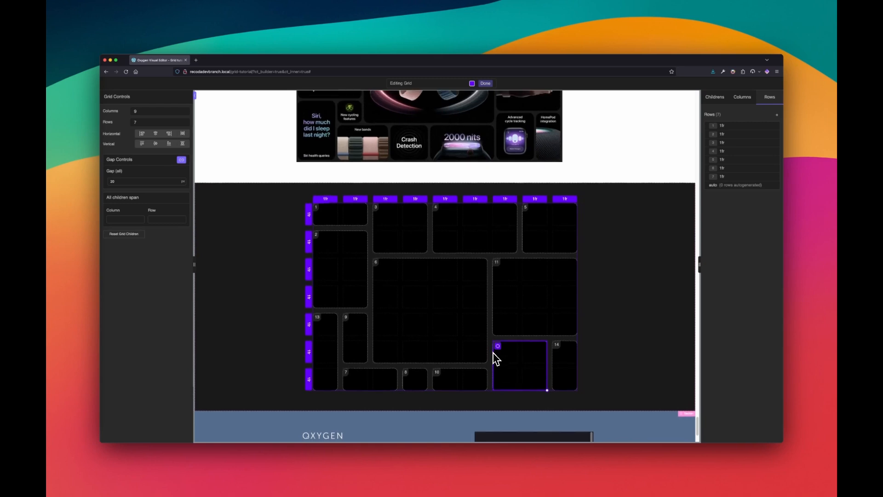
scroll(494, 357, up, 2)
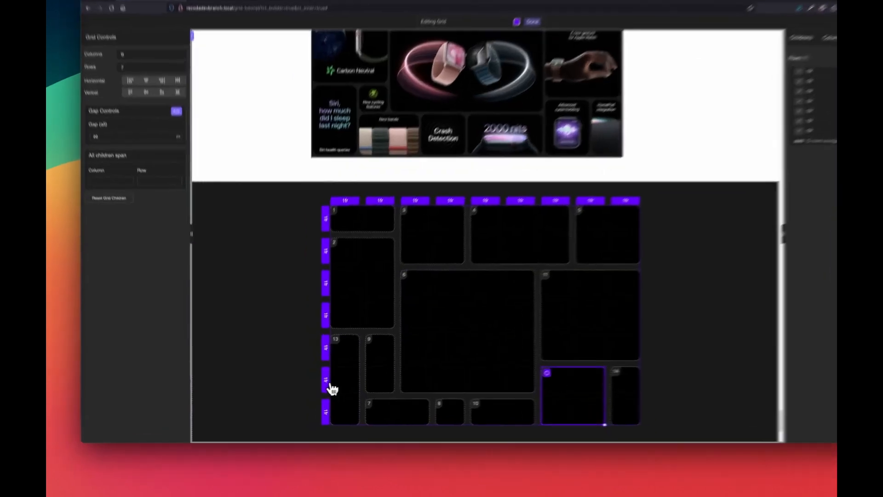
click(328, 382)
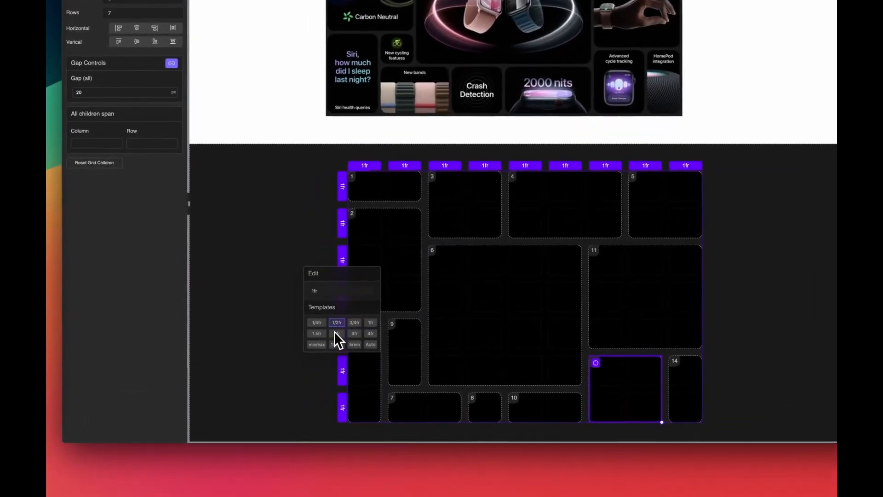
click(337, 328)
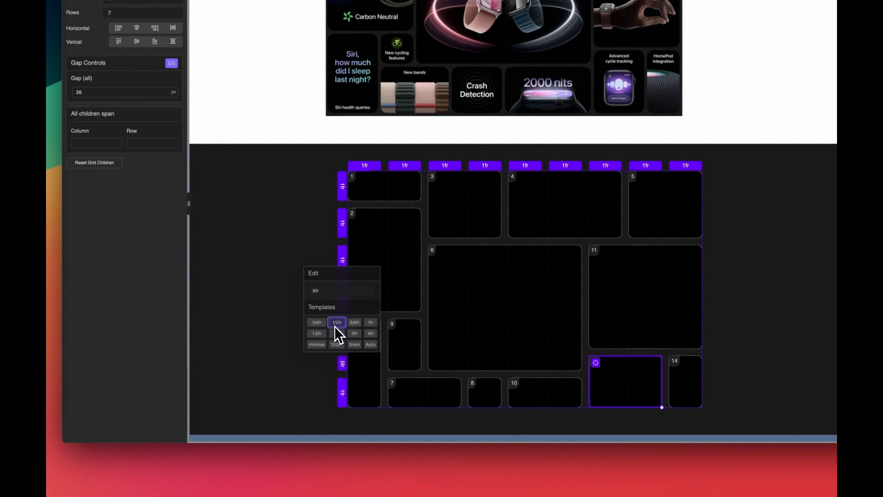
Step: Set the height of the sixth grid row to 1/4fr and the height of the fifth row to 3/4fr
click(317, 322)
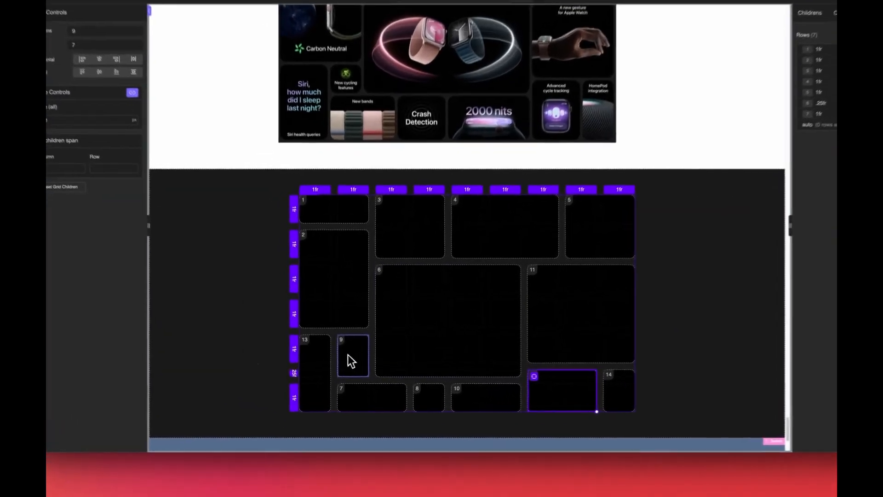
click(355, 368)
click(308, 361)
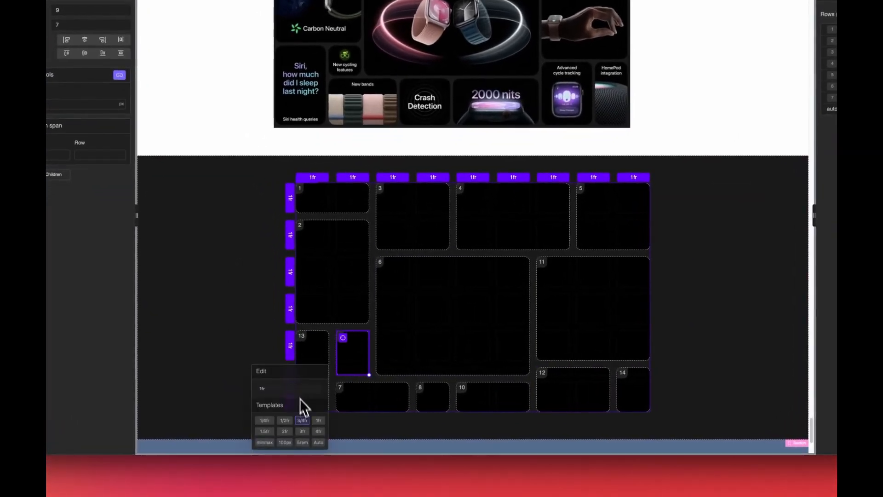
click(302, 420)
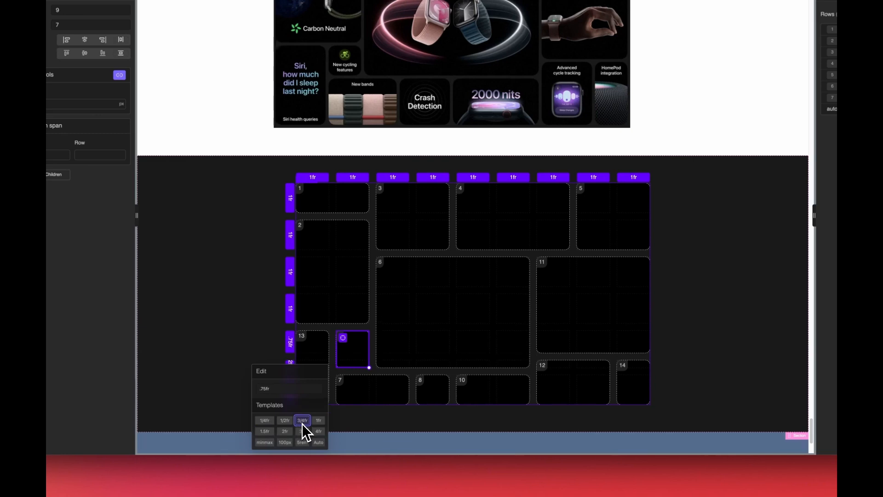
Step: Set the height of the seventh grid row to the 1.5fr template value
click(407, 343)
scroll(418, 358, down, 2)
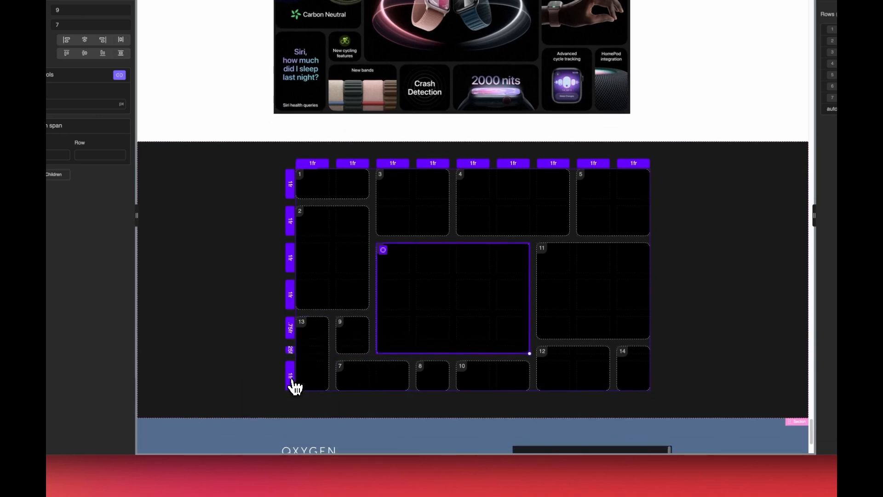
click(291, 381)
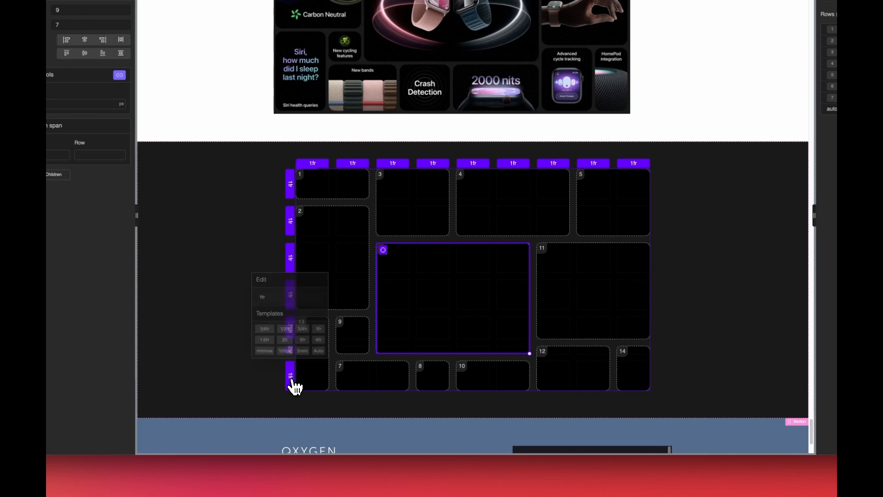
click(265, 340)
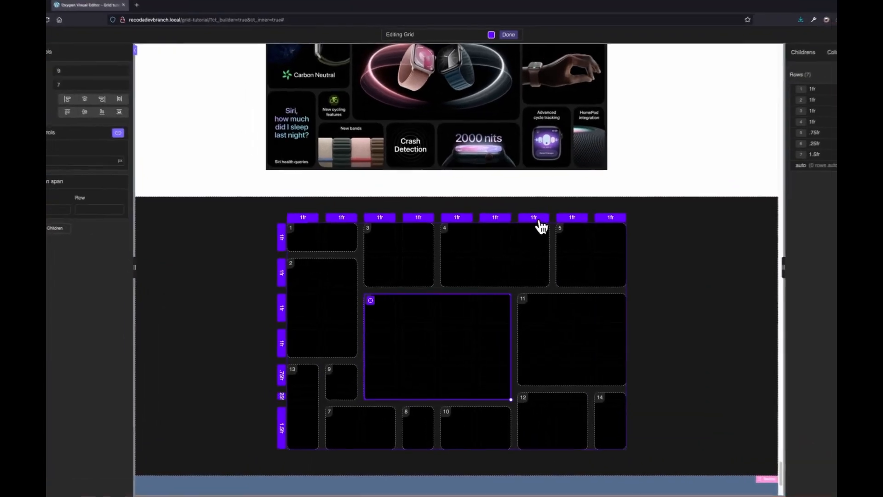
Step: Set the width of the seventh grid column to the 1/2fr template value
click(508, 227)
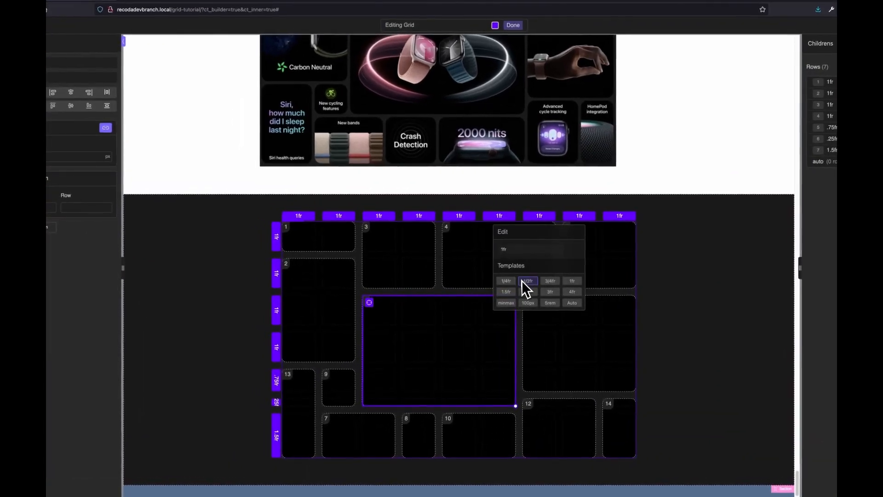
click(497, 277)
click(586, 380)
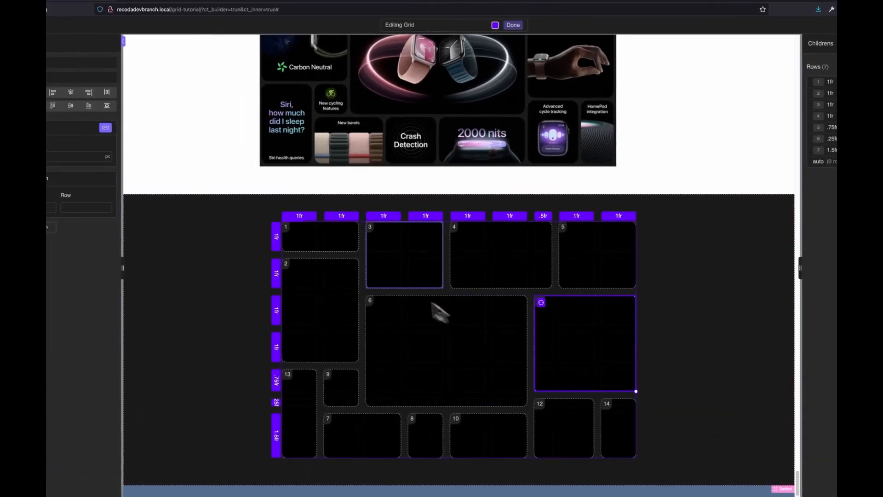
Step: Compare the grid with the watch bento image and set the height of the second row to 1/4fr
click(278, 277)
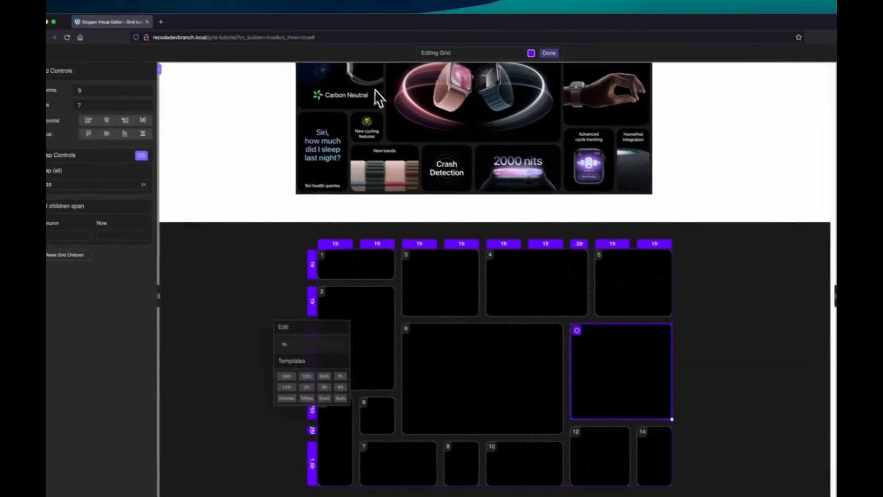
scroll(390, 143, up, 3)
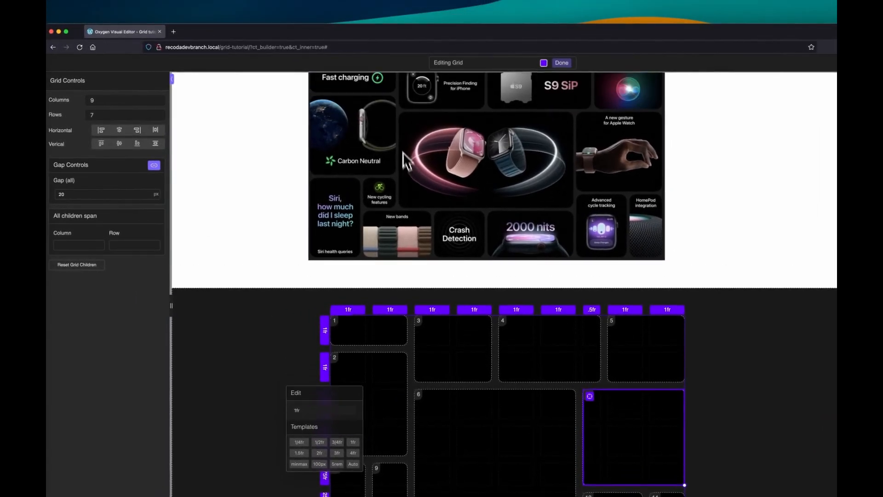
click(396, 103)
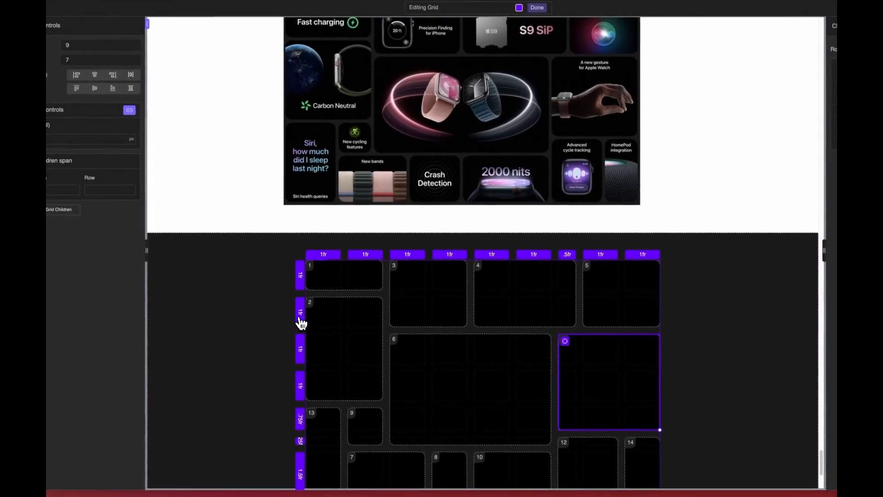
click(301, 324)
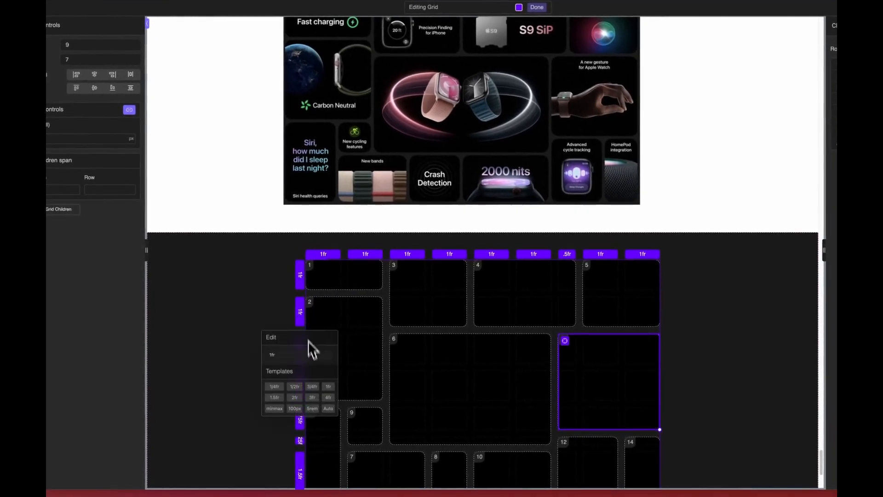
click(300, 389)
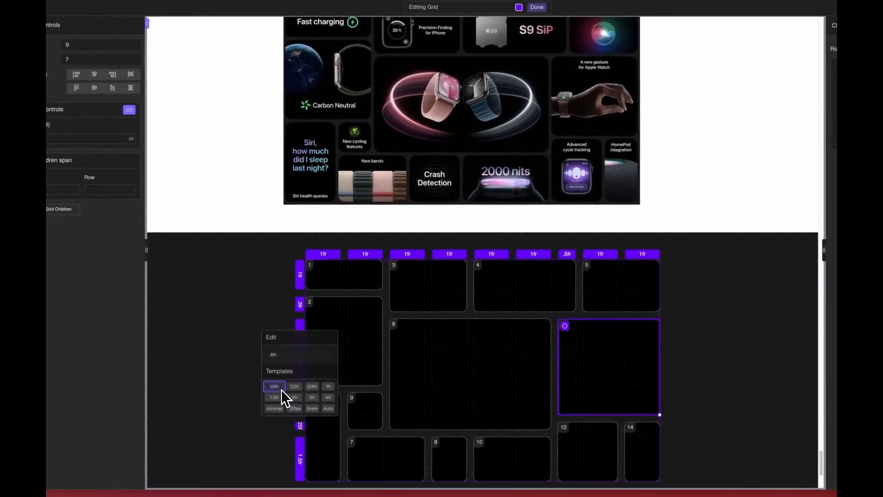
click(278, 387)
click(436, 349)
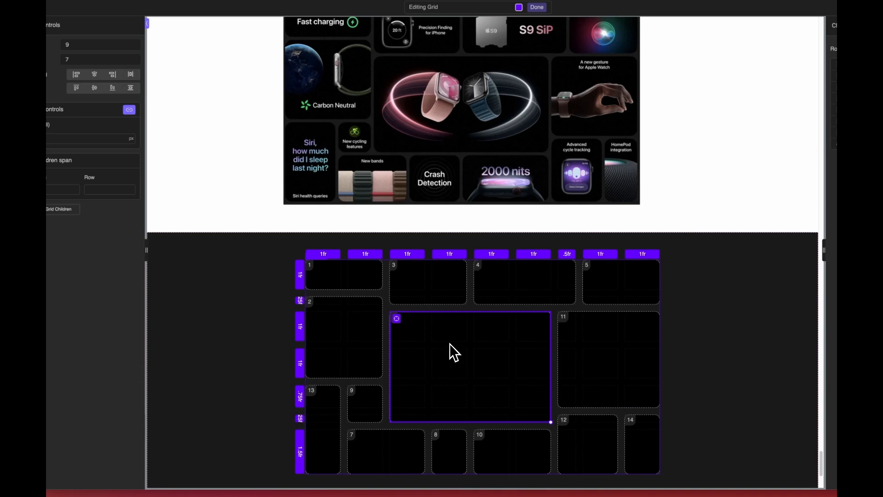
Step: Widen the first grid column to the 2fr template value
scroll(449, 344, down, 1)
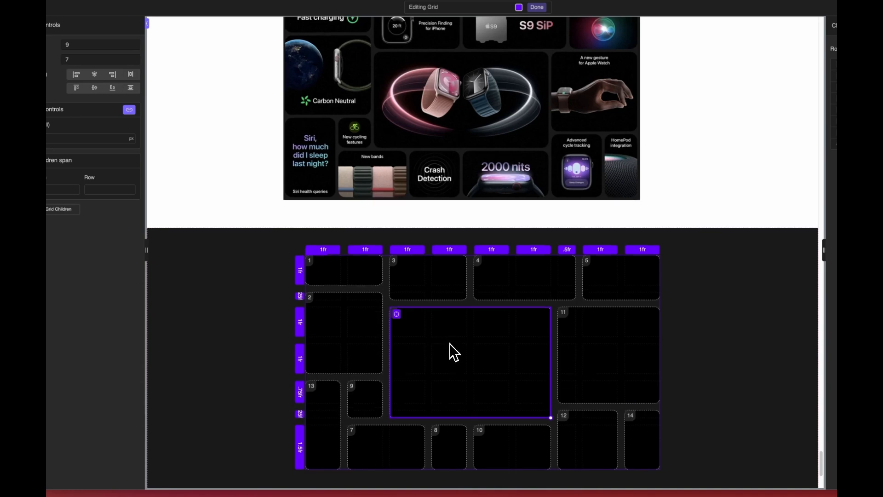
click(324, 251)
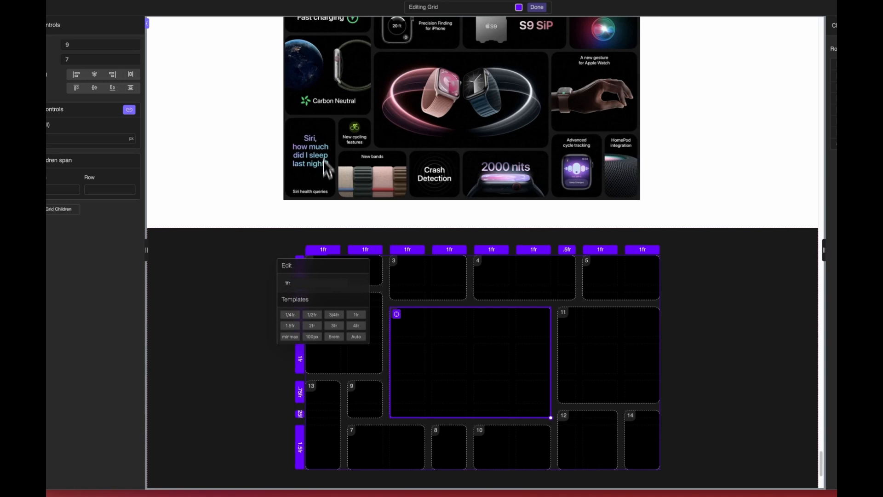
click(310, 326)
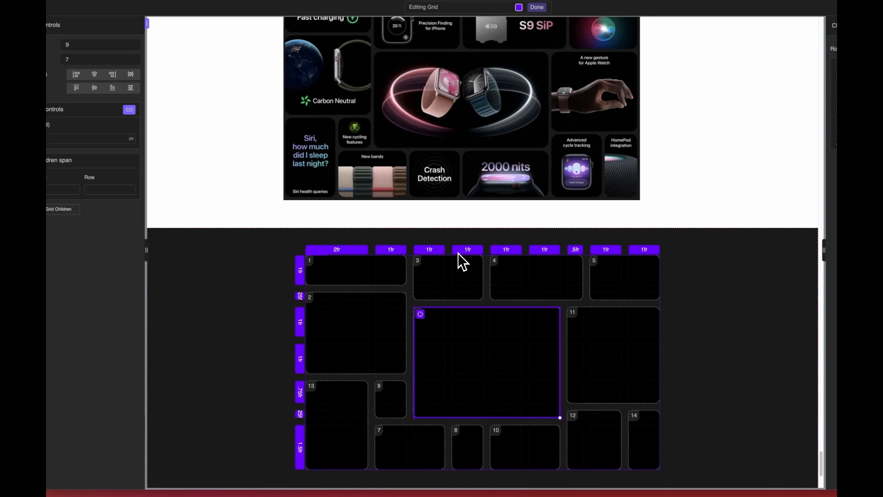
Step: Set the widths of the fourth and fifth columns to 3fr and the height of the fourth row to 1/2fr
click(440, 250)
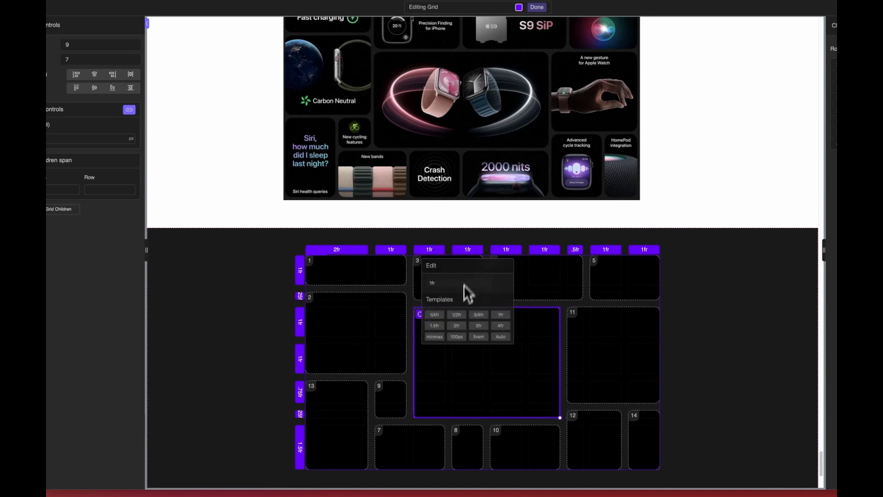
click(479, 325)
click(520, 251)
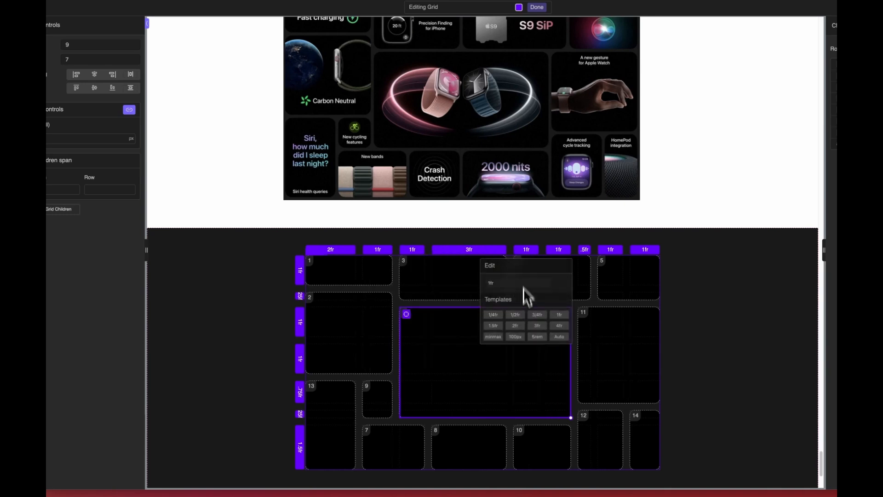
click(536, 326)
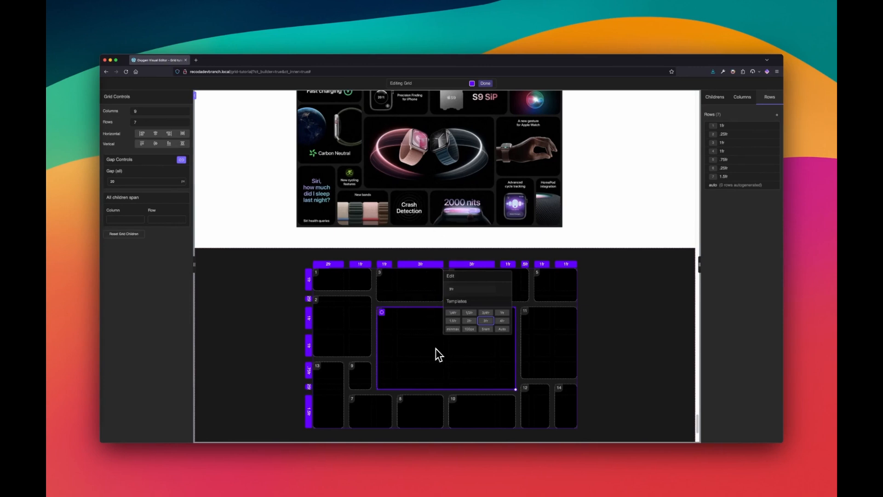
click(538, 340)
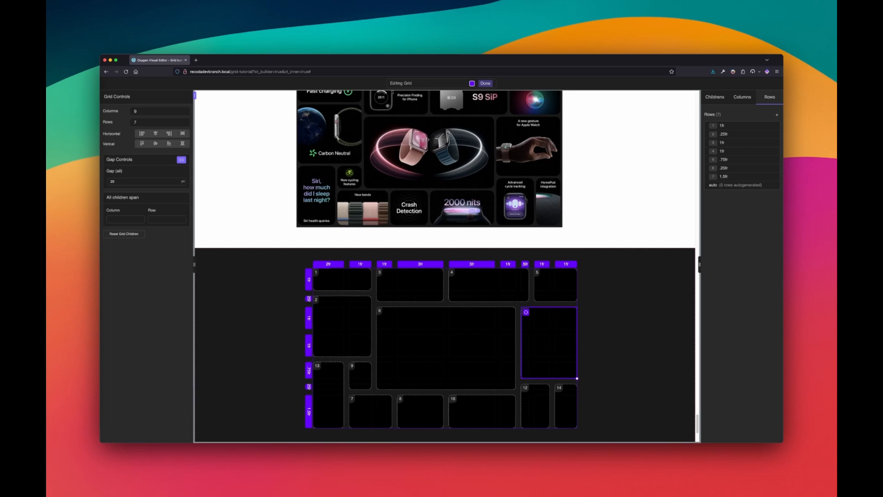
click(310, 349)
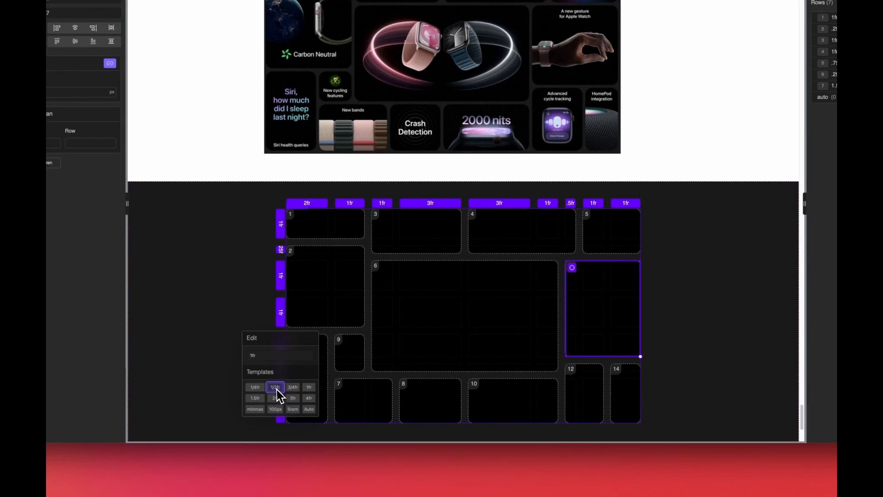
click(275, 387)
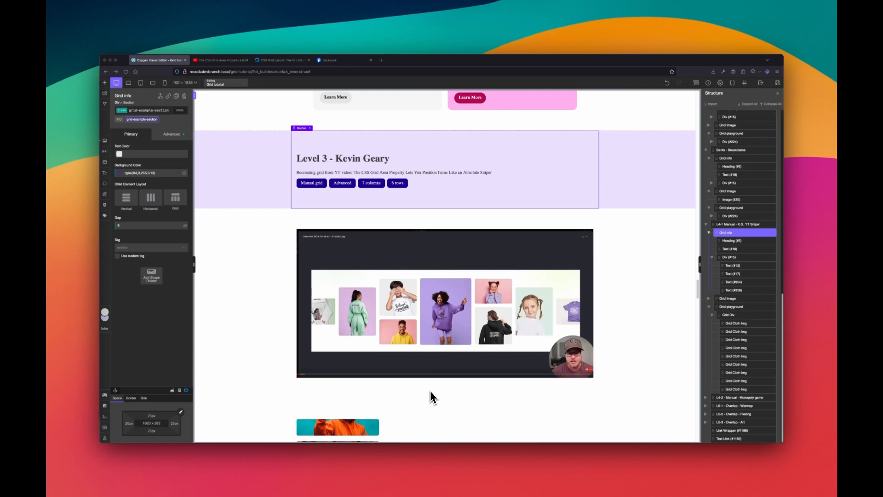
Step: Open the clothing image grid below the Level 3 reference screenshot for grid editing
scroll(431, 392, down, 1)
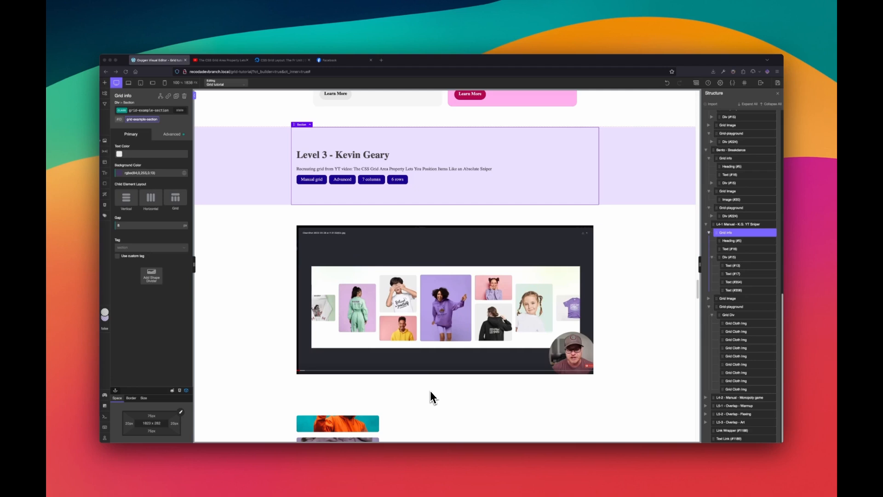
scroll(440, 388, down, 1)
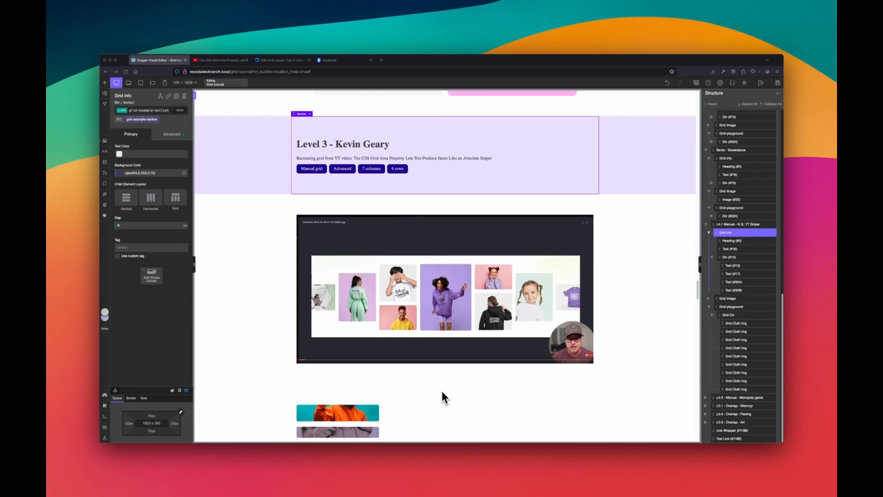
scroll(444, 396, down, 5)
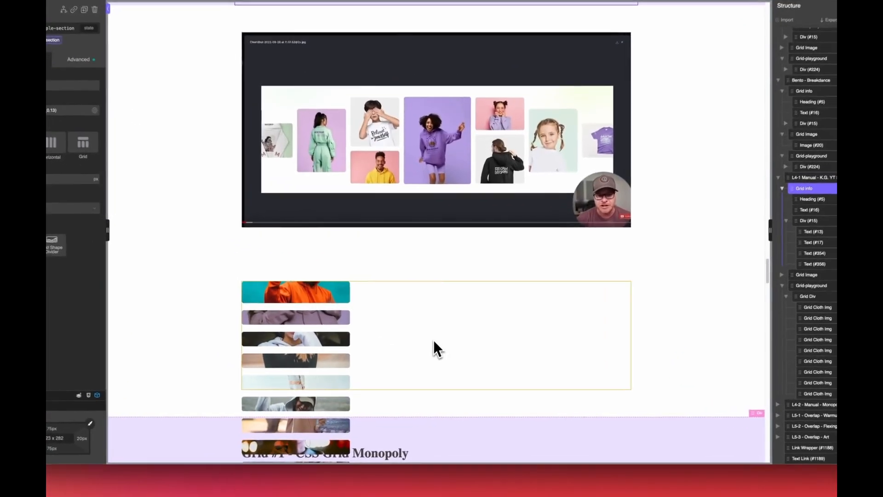
scroll(442, 358, up, 3)
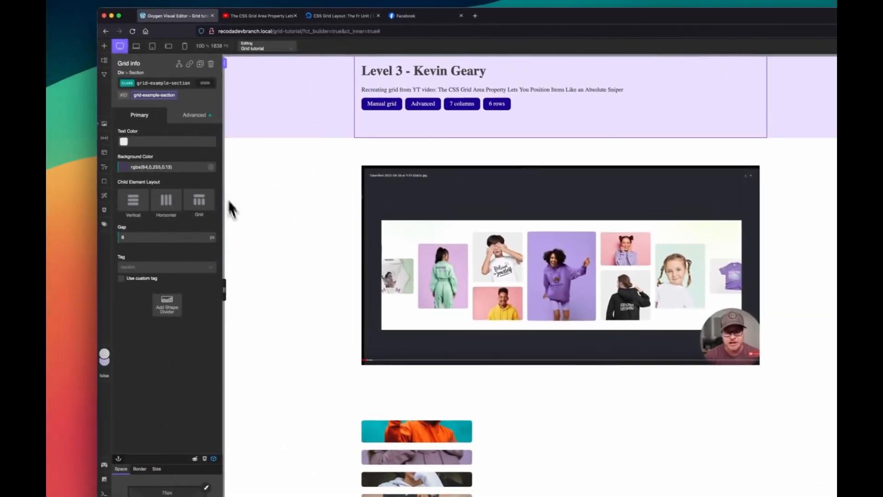
click(125, 95)
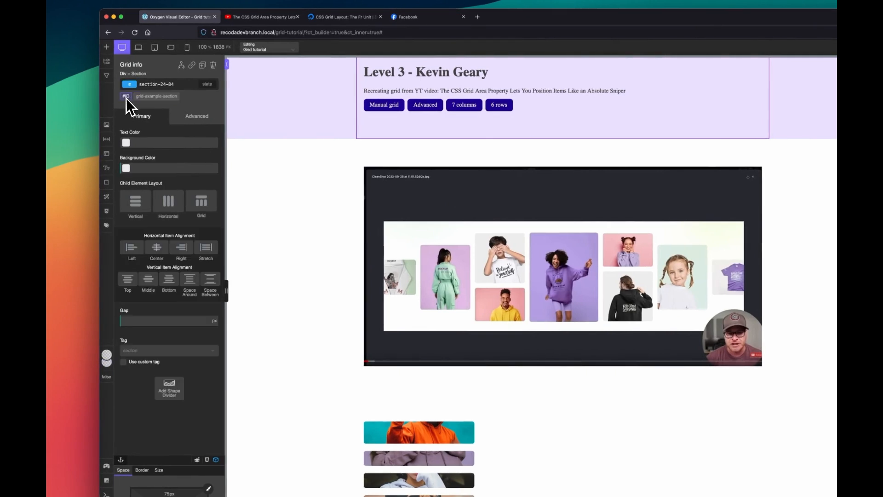
scroll(485, 367, down, 3)
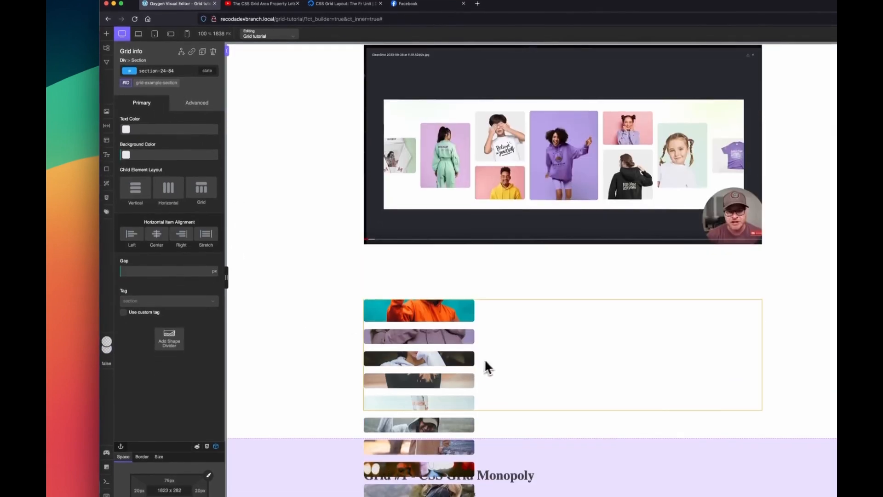
click(497, 360)
click(184, 122)
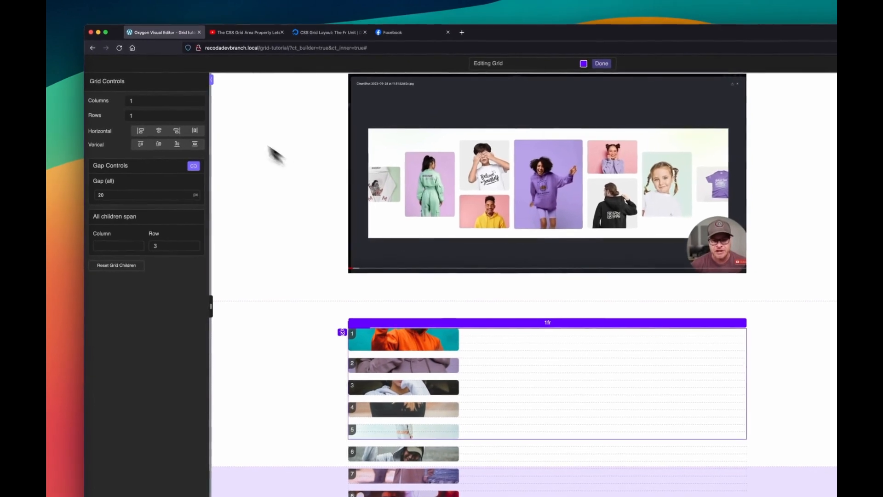
Step: Set the clothing grid to seven columns and duplicate its minmax(20px,1fr) row five times to make six rows
double_click(181, 102)
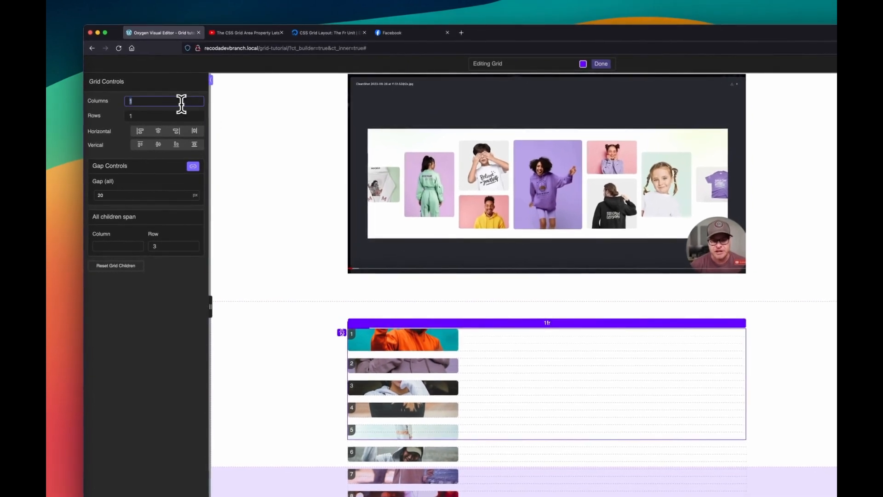
text(7)
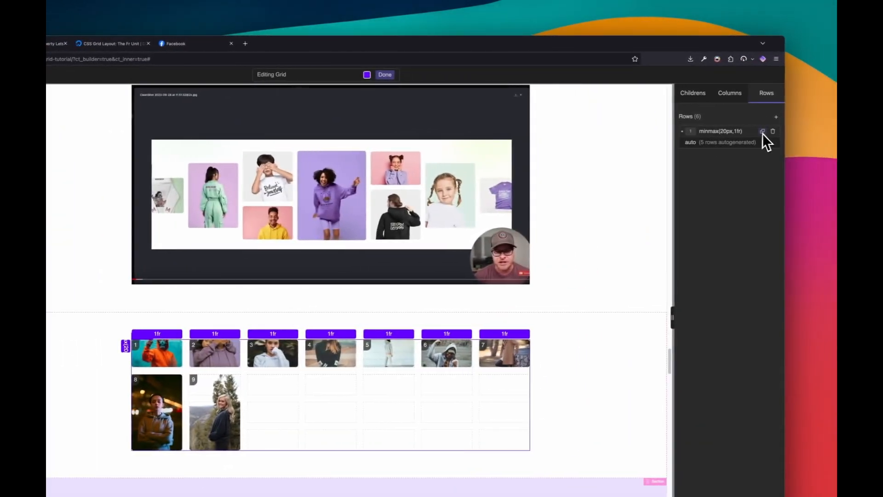
click(761, 132)
click(761, 132)
click(761, 132)
click(761, 131)
click(761, 132)
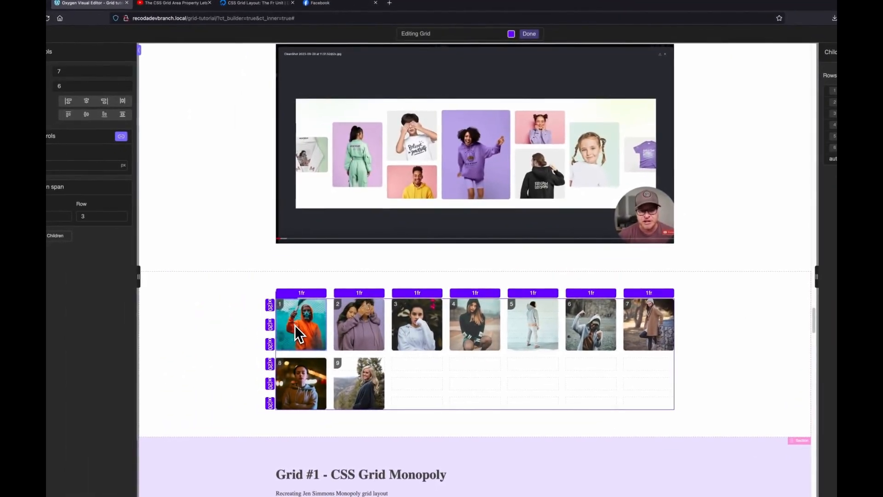
Step: Place the first clothing image in column one across rows three and four
mouse_move(297, 327)
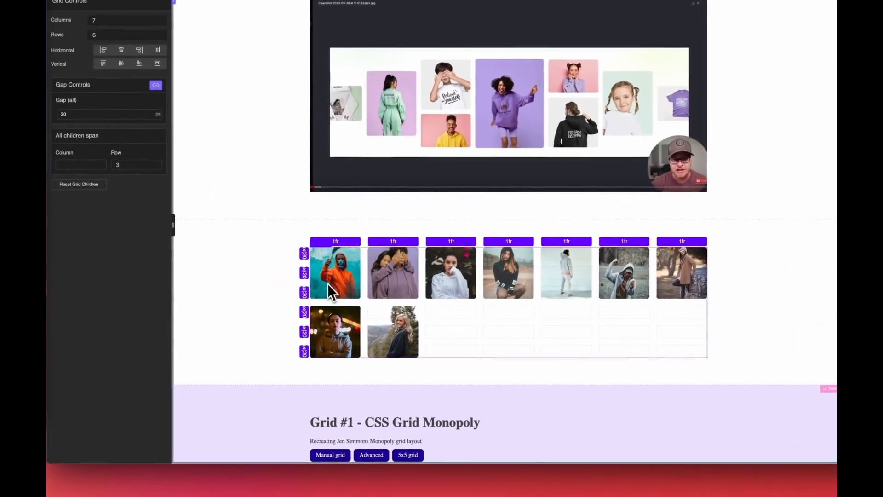
drag(328, 290, 332, 313)
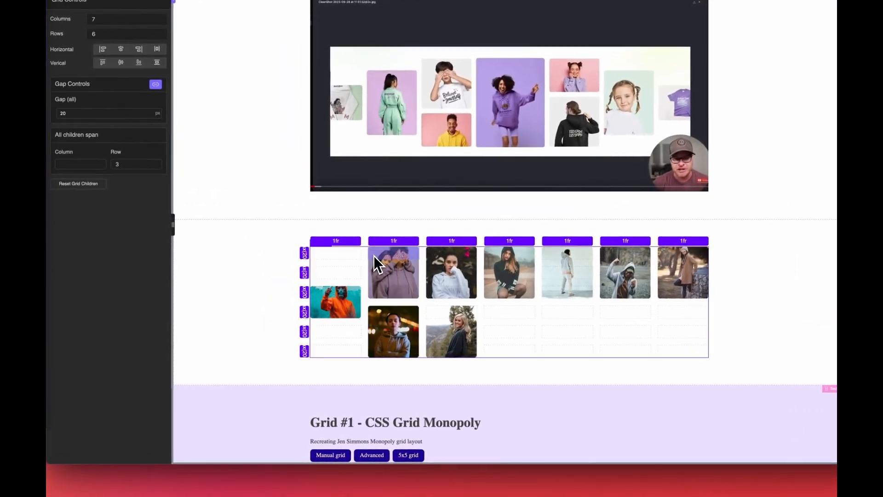
Step: Place the second clothing image in column two across rows two to five and the third in column three across rows one to four
drag(383, 308, 385, 332)
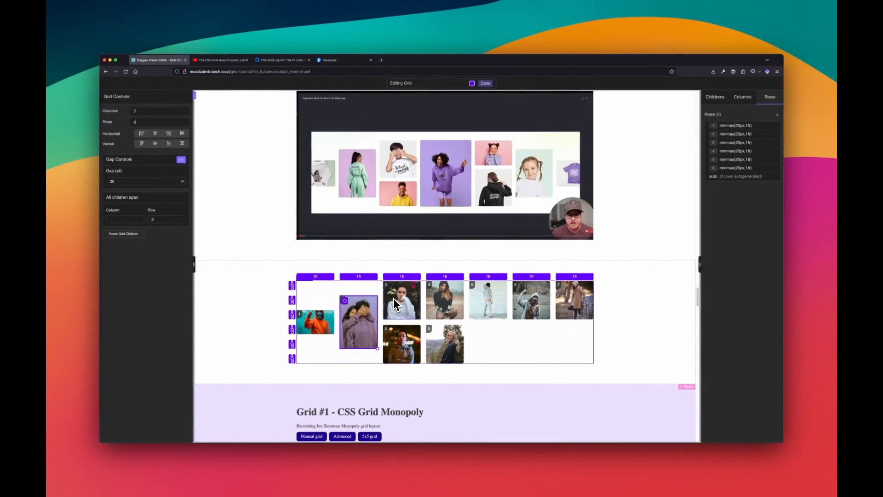
click(392, 299)
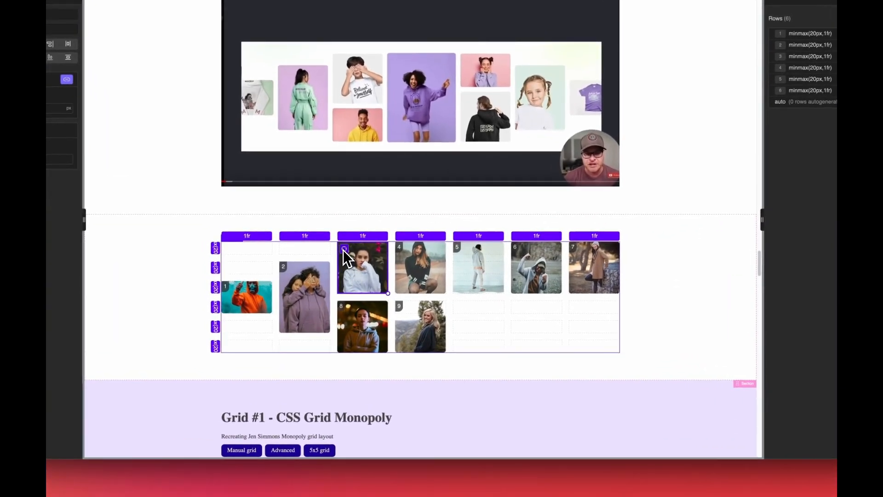
drag(344, 251, 361, 310)
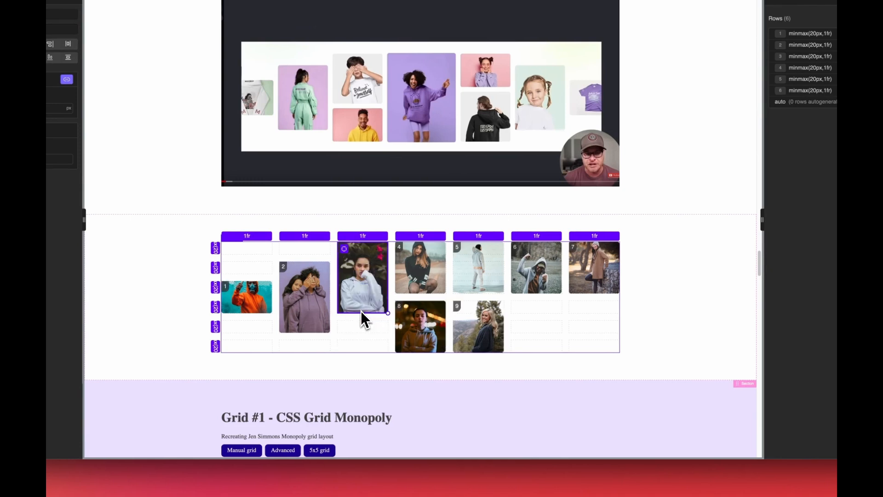
Step: Place the fourth image in column three across rows five and six and the fifth in column four across all six rows
click(413, 270)
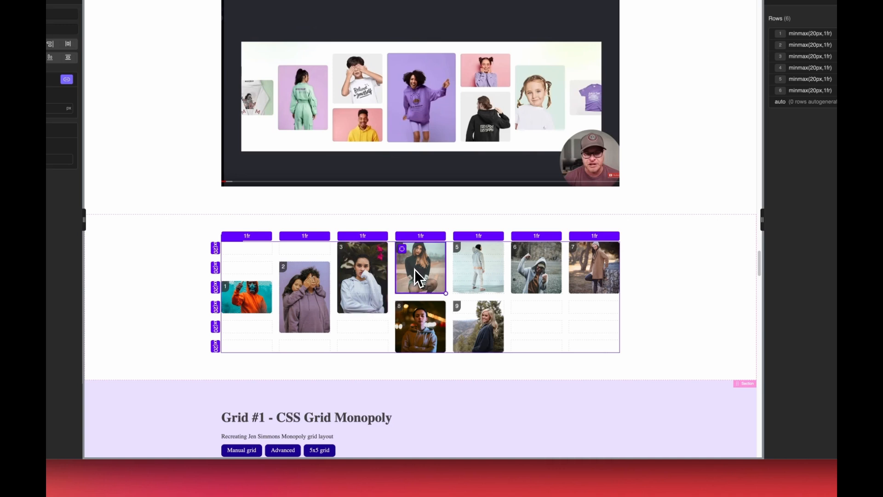
drag(403, 253, 369, 338)
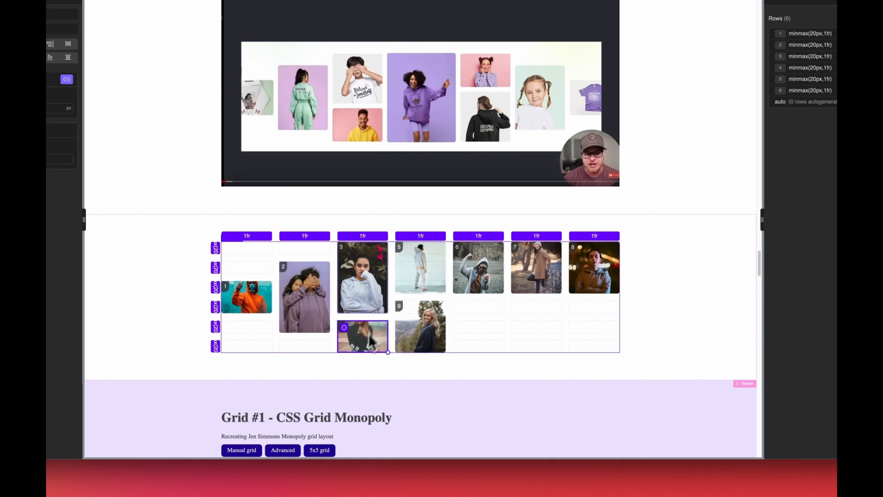
click(417, 274)
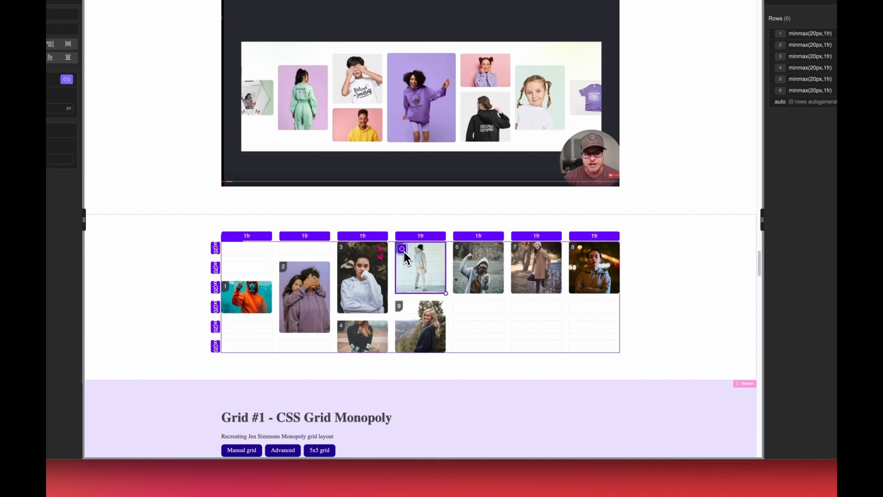
drag(404, 252, 424, 346)
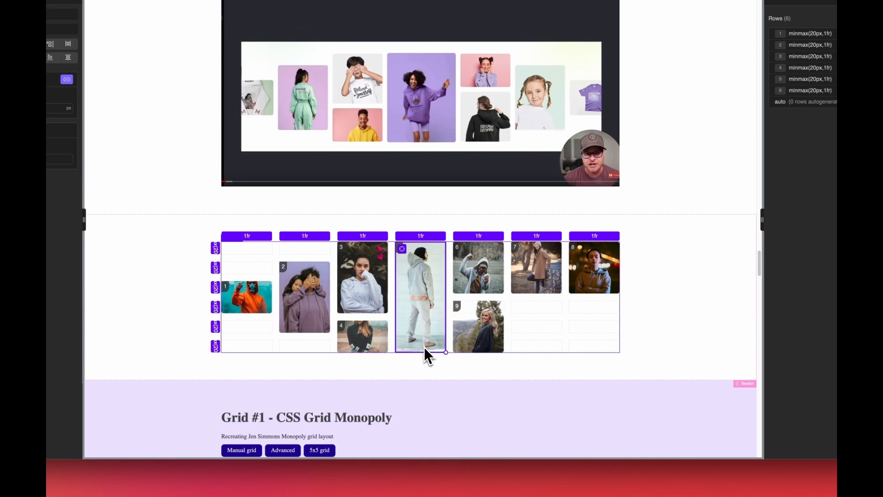
Step: Place the sixth image in column five across rows one and two and the ninth below it across rows three to six
click(474, 253)
drag(459, 250, 471, 289)
click(462, 291)
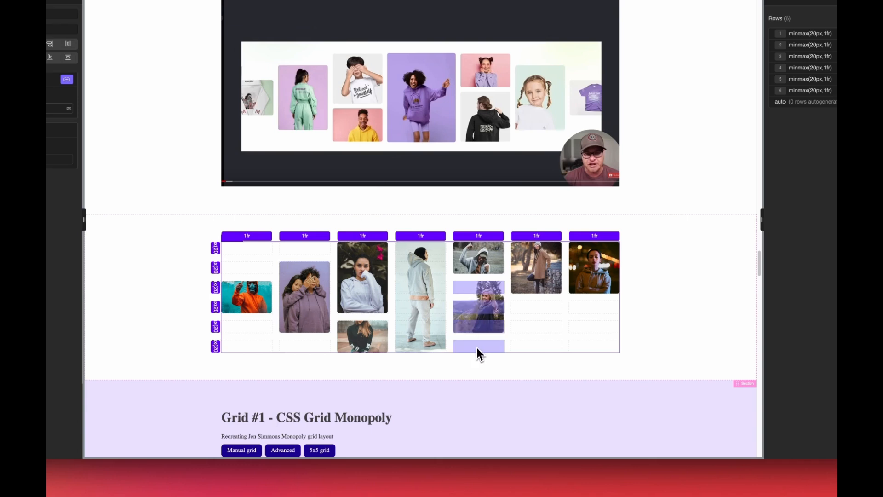
drag(477, 348, 478, 348)
Step: Place the seventh image in column six across rows two to five and the eighth in column seven across rows three and four
click(530, 276)
drag(521, 256, 535, 327)
click(580, 270)
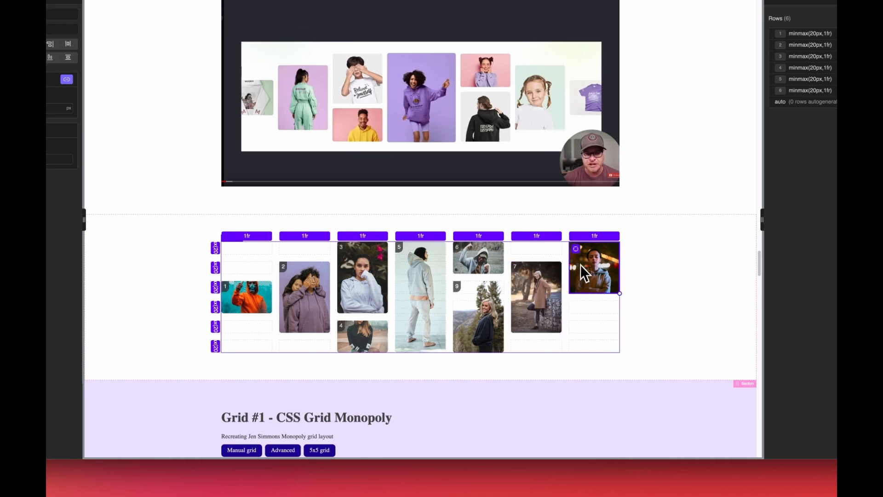
drag(577, 252, 590, 304)
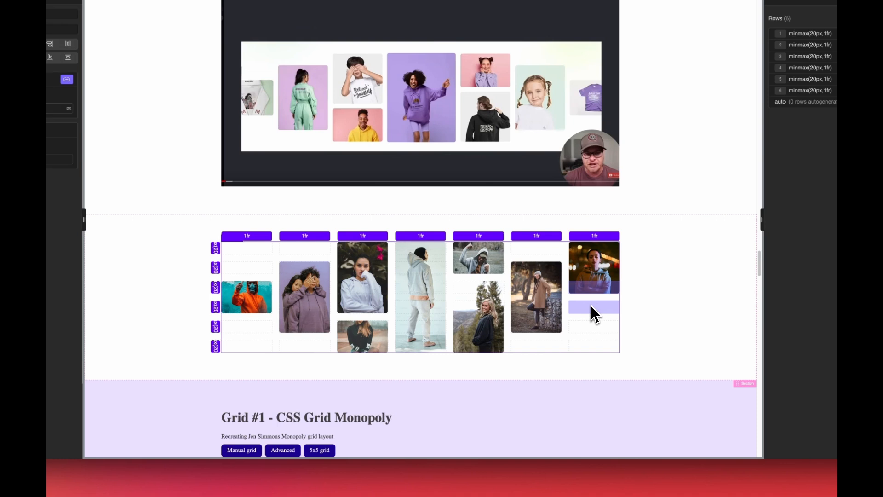
drag(590, 305, 591, 305)
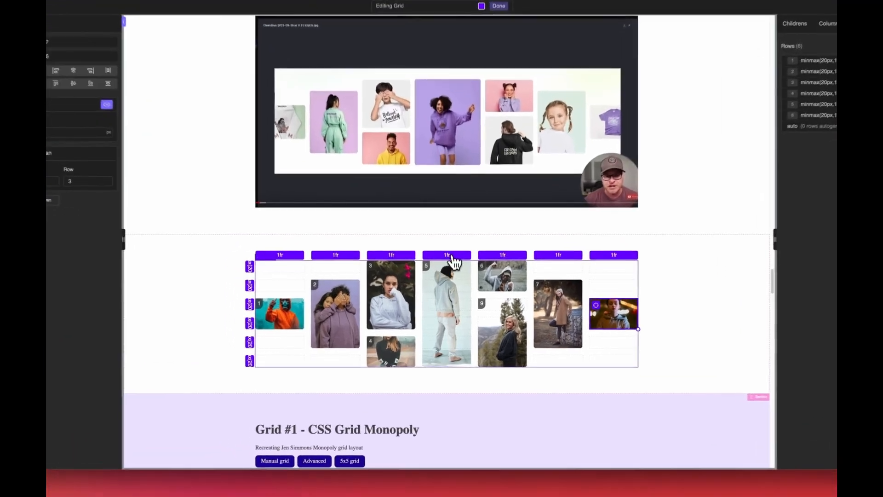
Step: Set the width of the clothing grid's fourth column to 1.5fr
click(449, 277)
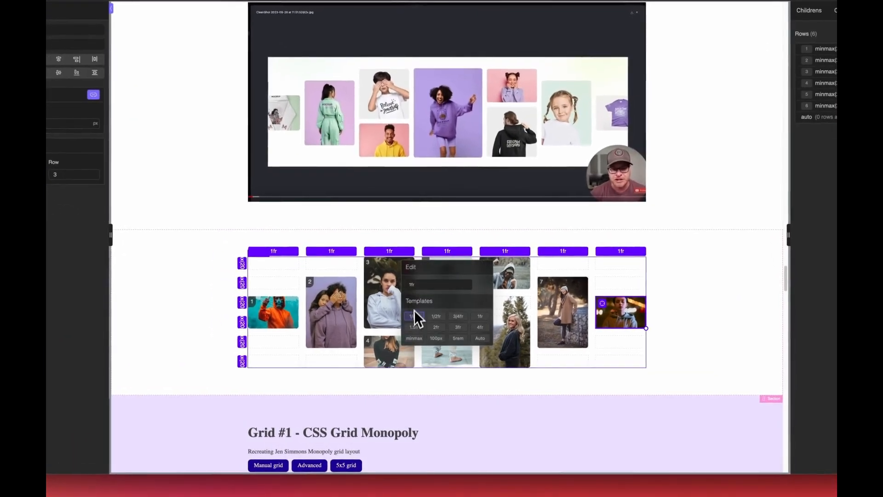
click(414, 327)
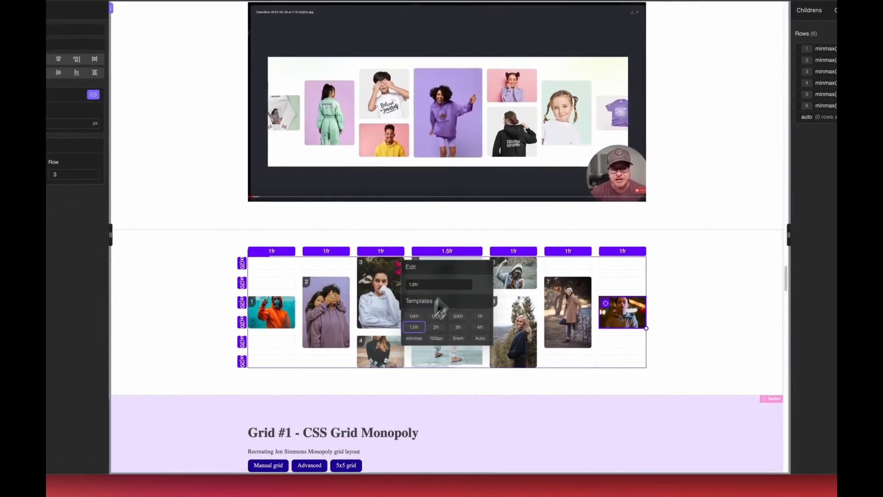
click(469, 239)
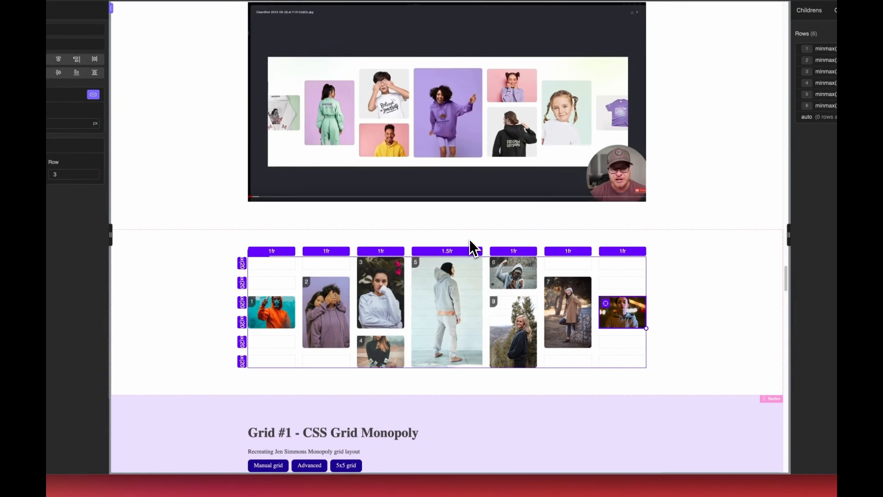
Step: Examine the Level 4 CSS Grid Monopoly reference image showing how the numbered squares are arranged around the board
scroll(469, 239, down, 1)
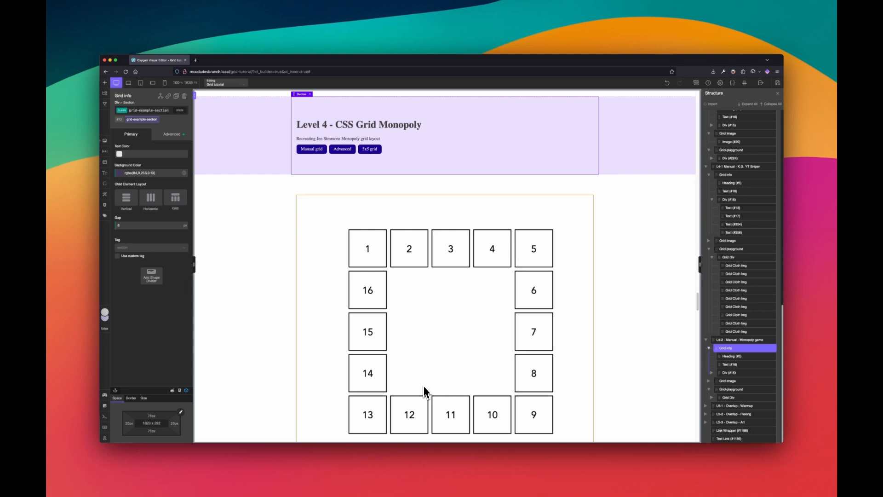
scroll(423, 386, down, 1)
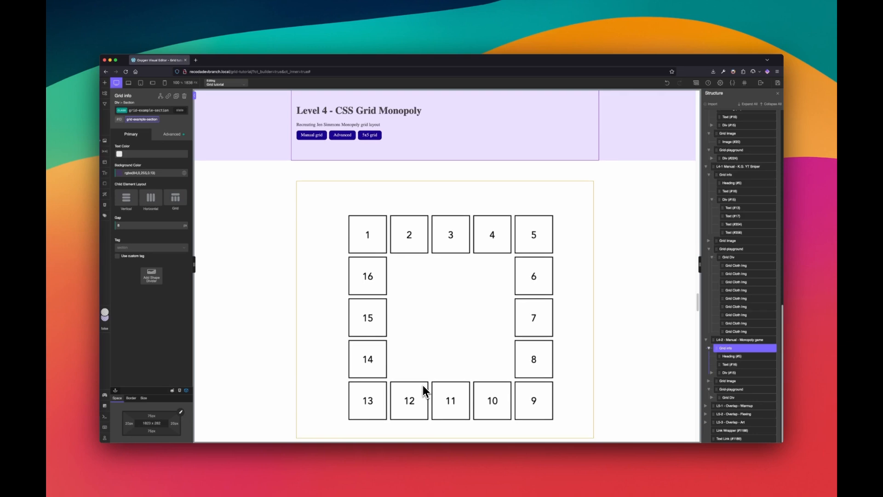
scroll(423, 389, down, 1)
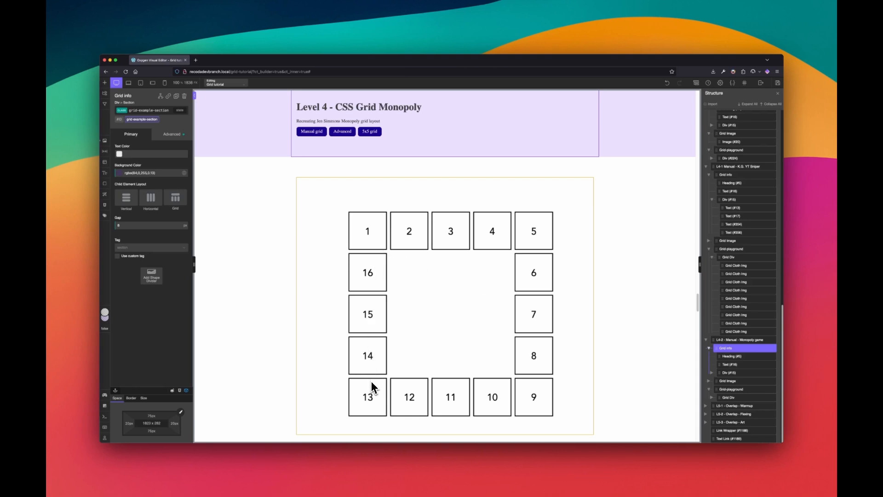
scroll(451, 321, down, 1)
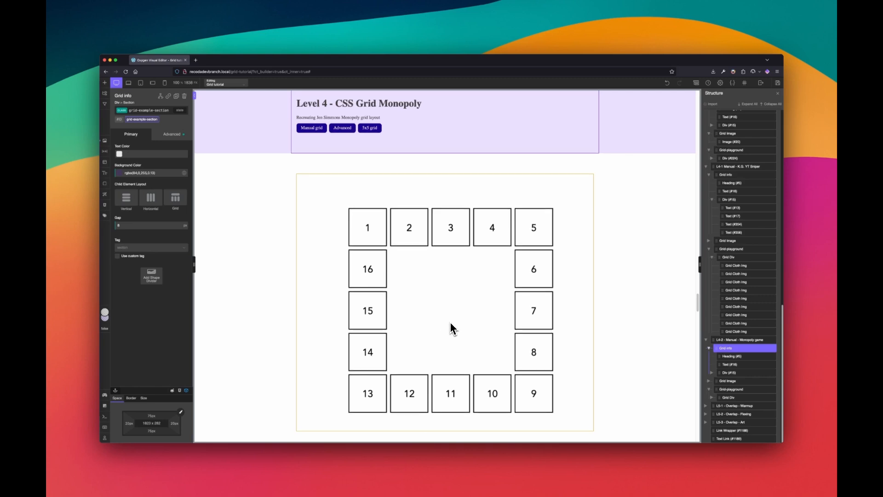
scroll(449, 321, down, 2)
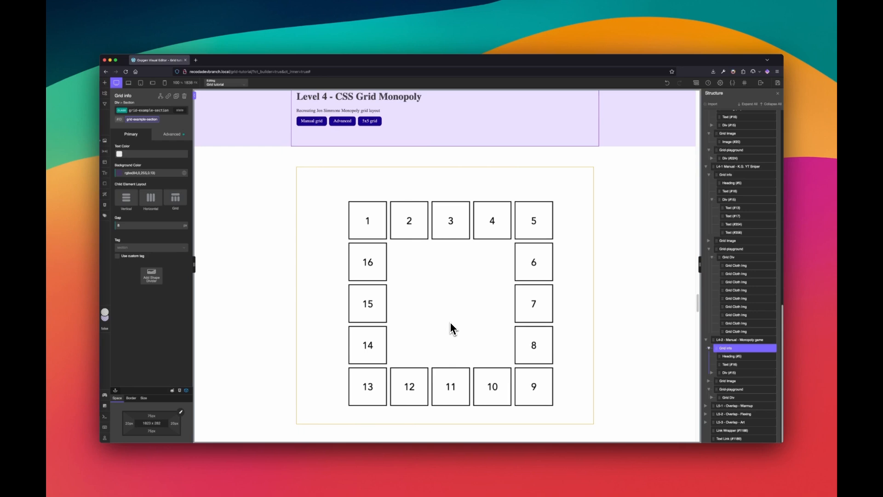
scroll(451, 324, down, 2)
scroll(450, 327, down, 2)
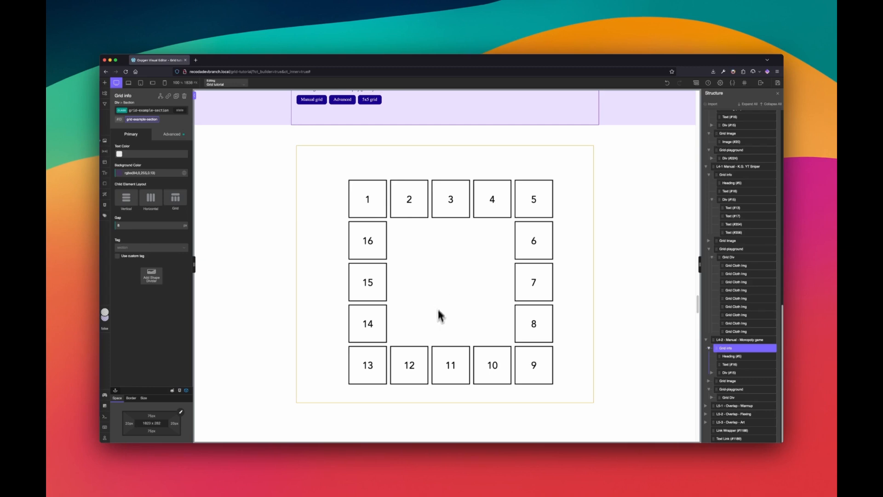
Step: Change the Grid Div of numbered squares to a Grid layout and set it to five columns and five rows in grid editing
scroll(438, 315, down, 5)
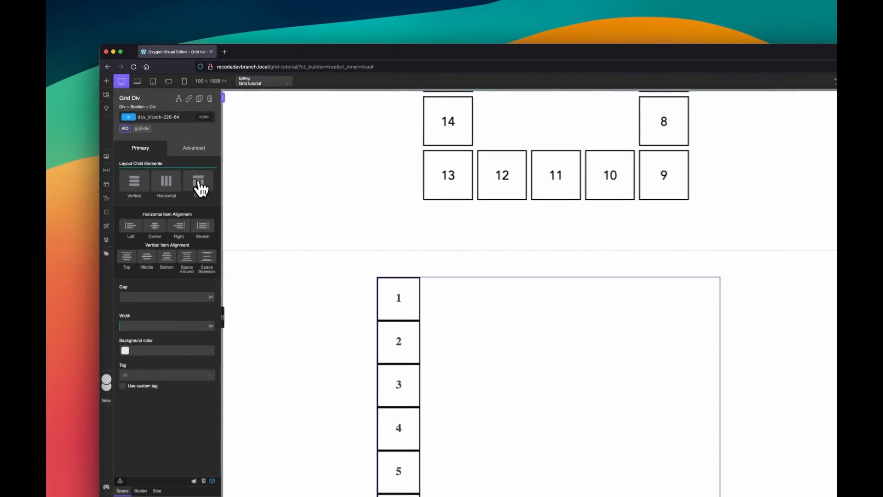
click(199, 184)
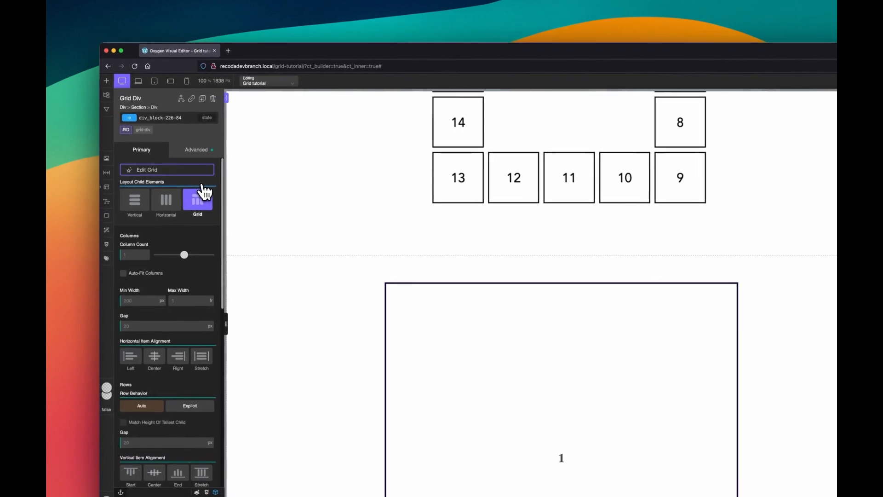
click(174, 174)
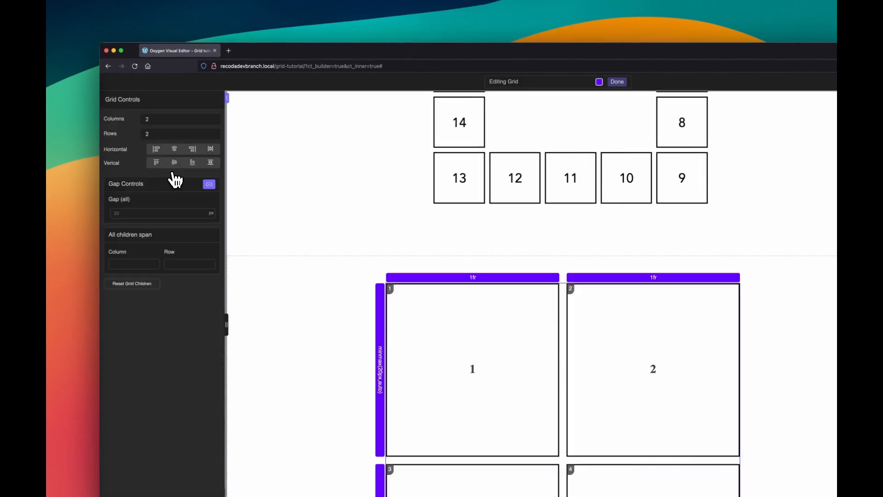
double_click(158, 118)
text(5)
double_click(161, 133)
text(5)
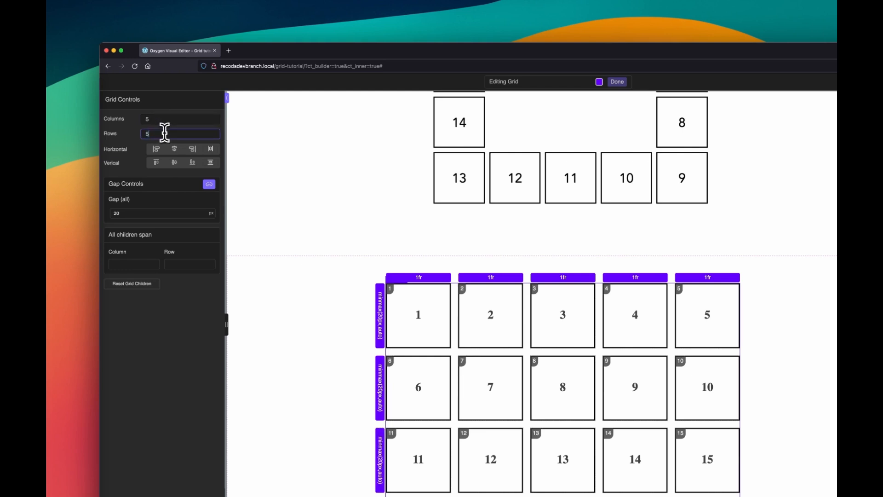
Step: Fix square 1 in column one and square 2 in column two of the first row
scroll(376, 275, down, 3)
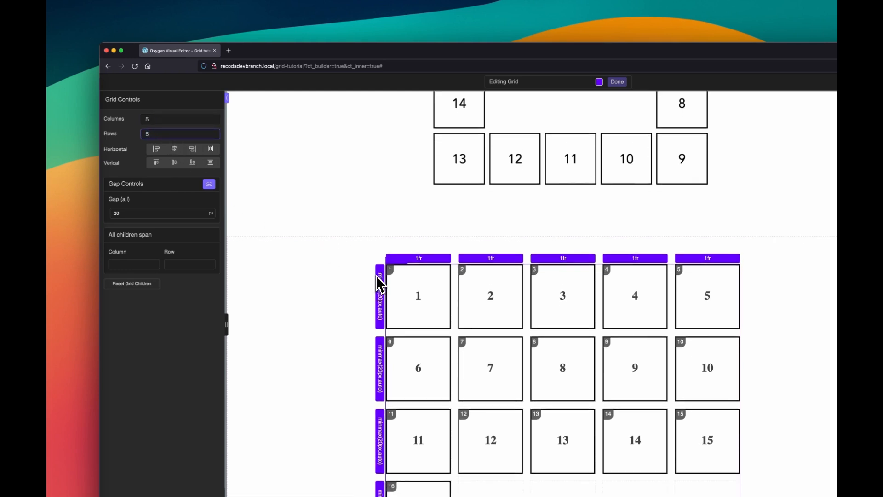
click(418, 232)
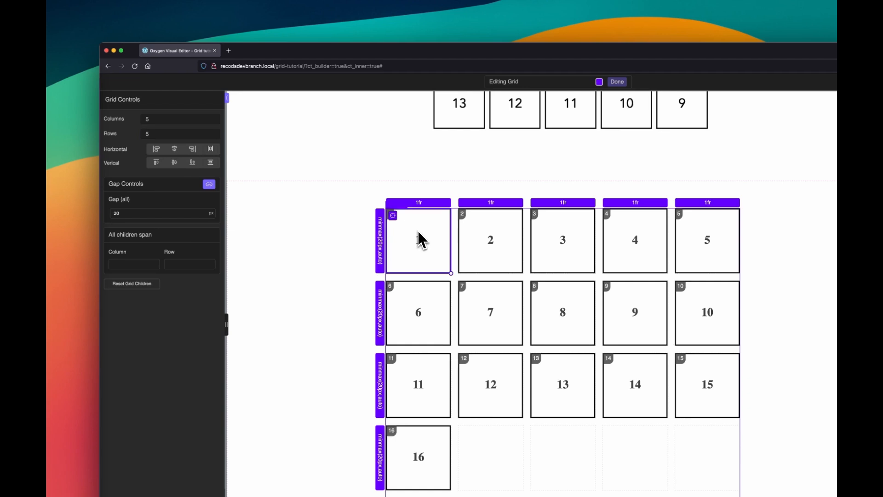
click(394, 218)
click(409, 227)
click(413, 231)
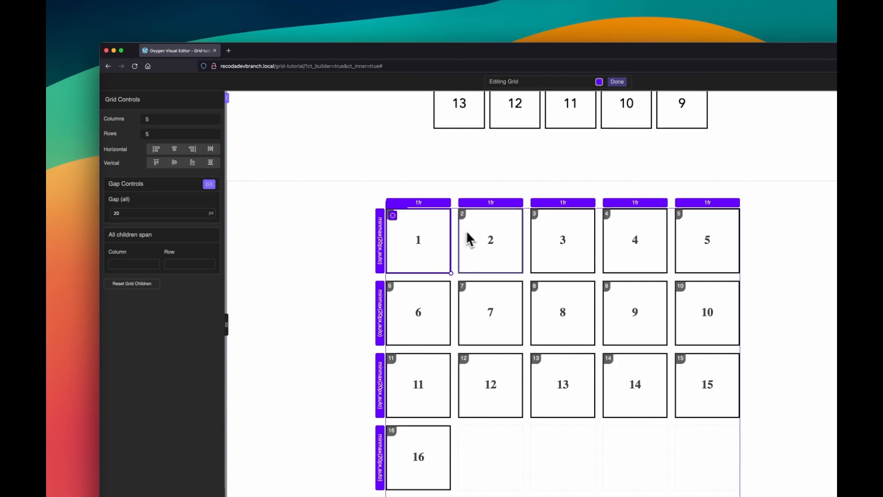
click(463, 216)
click(467, 221)
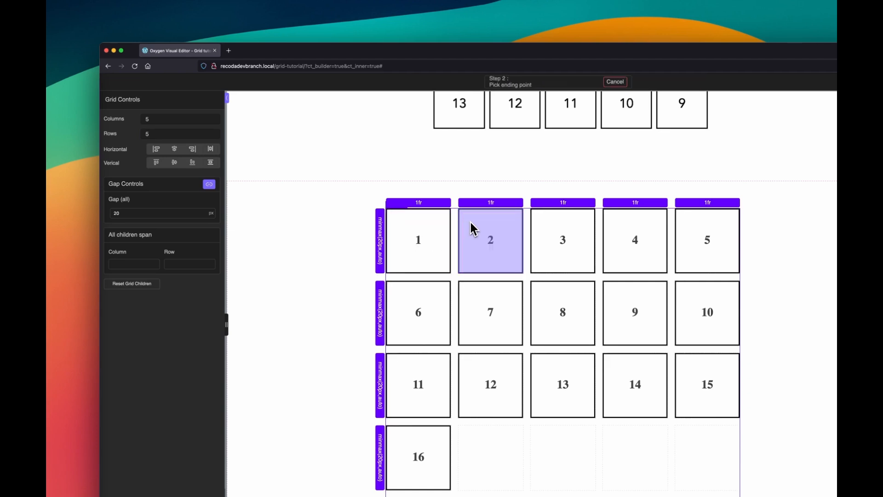
click(471, 223)
Step: Fix square 3 in column three and square 4 in column four of the first row
click(534, 210)
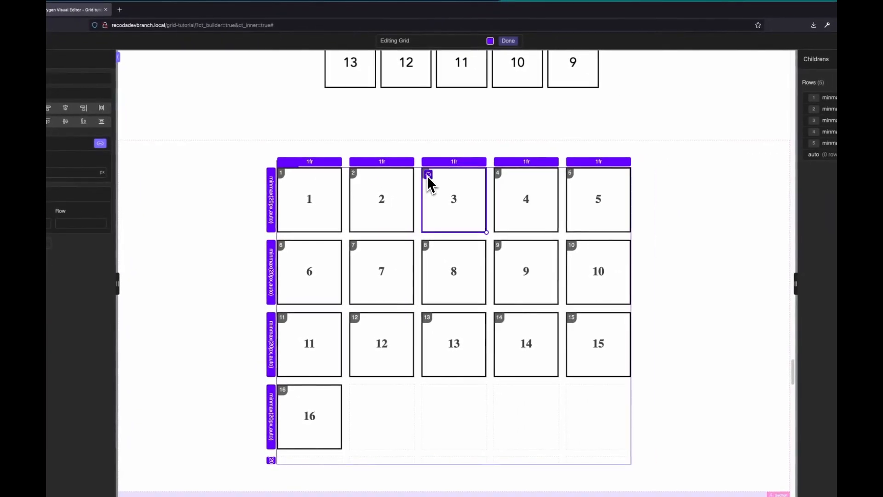
click(428, 176)
click(439, 183)
click(448, 184)
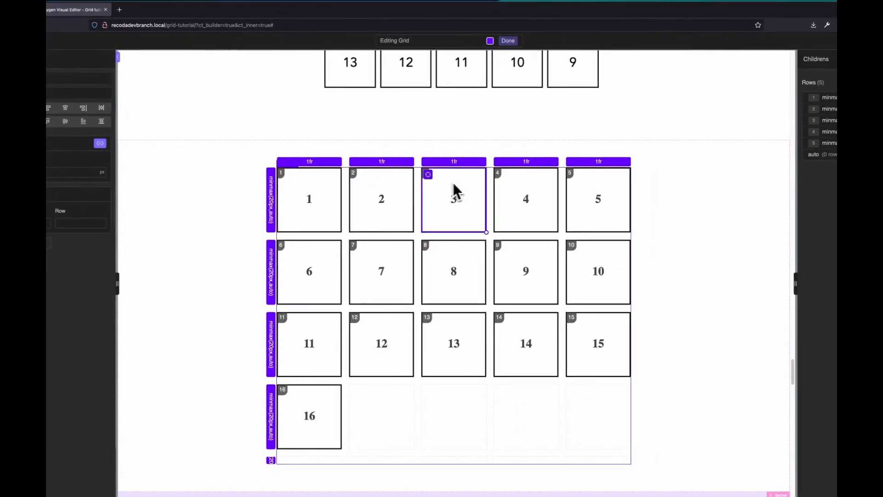
click(498, 186)
click(500, 174)
click(520, 195)
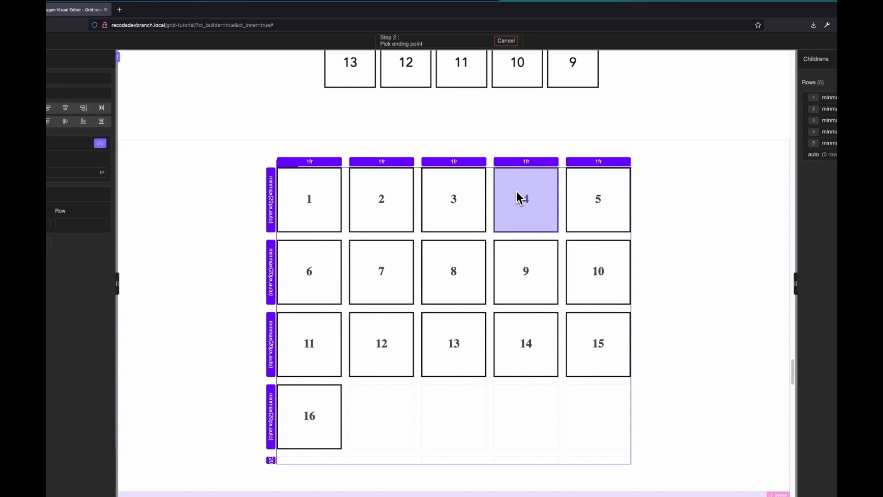
click(515, 201)
Step: Place square 5 in column one of row two
click(591, 198)
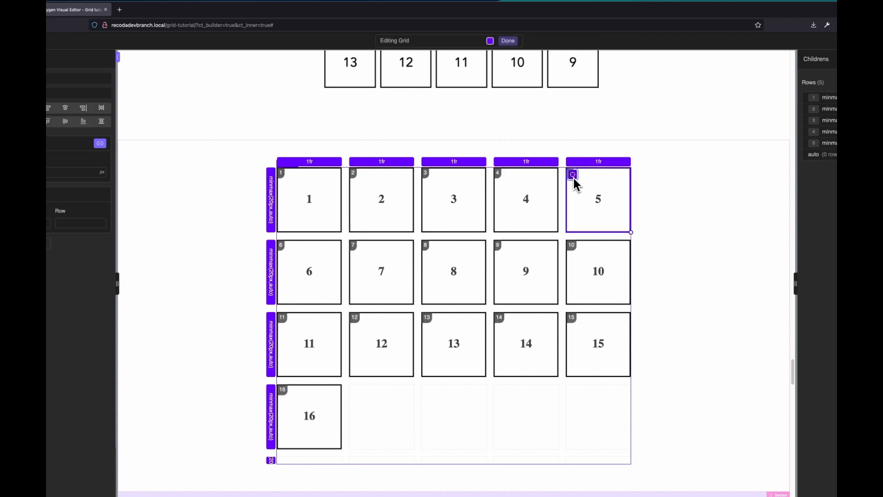
click(573, 175)
click(285, 282)
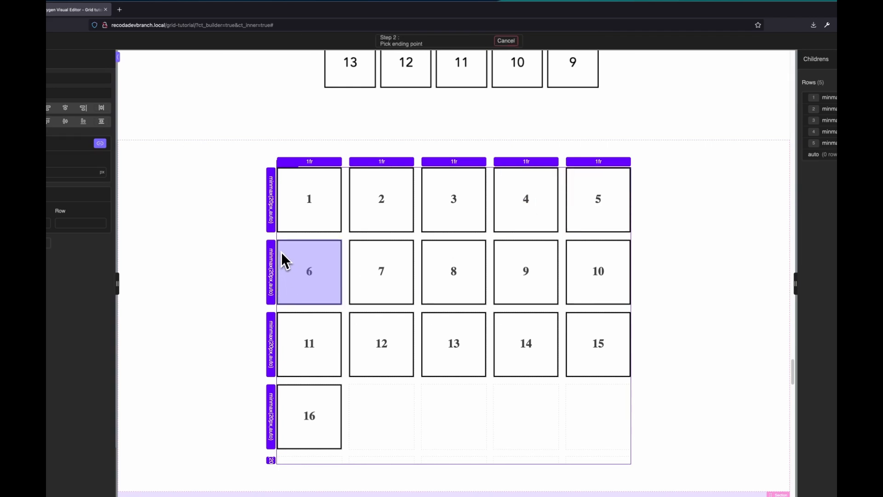
click(297, 264)
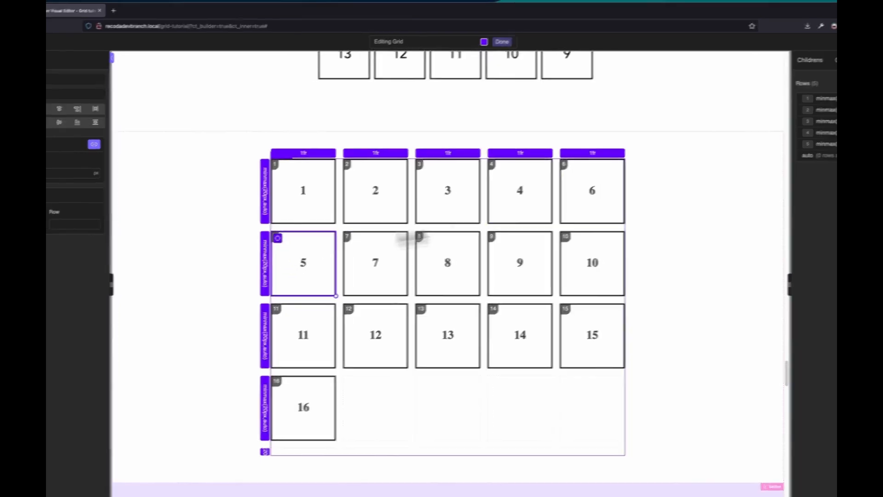
Step: Place square 6 in column five of row two, and move square 5 to column five of row one
click(517, 175)
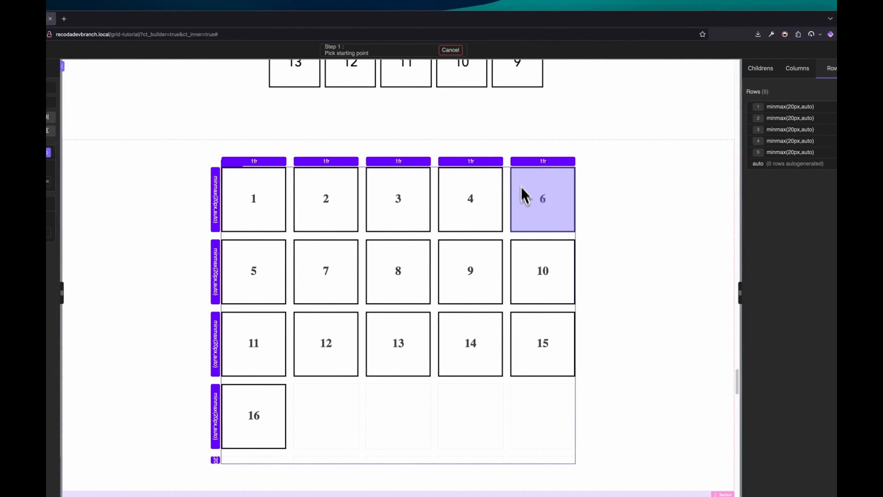
click(534, 267)
click(534, 265)
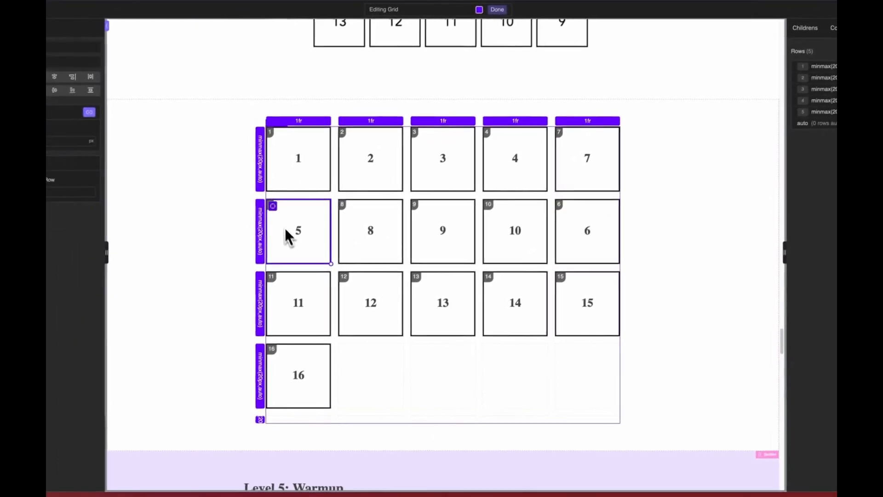
click(226, 245)
click(578, 157)
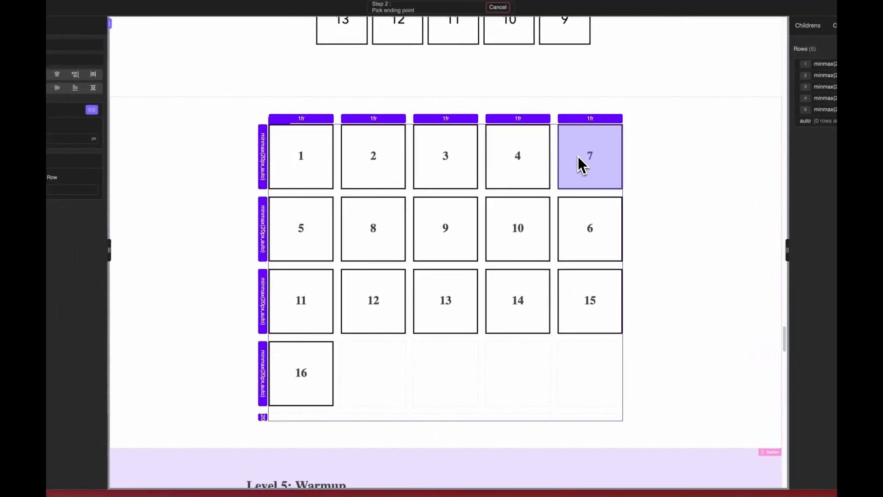
click(577, 156)
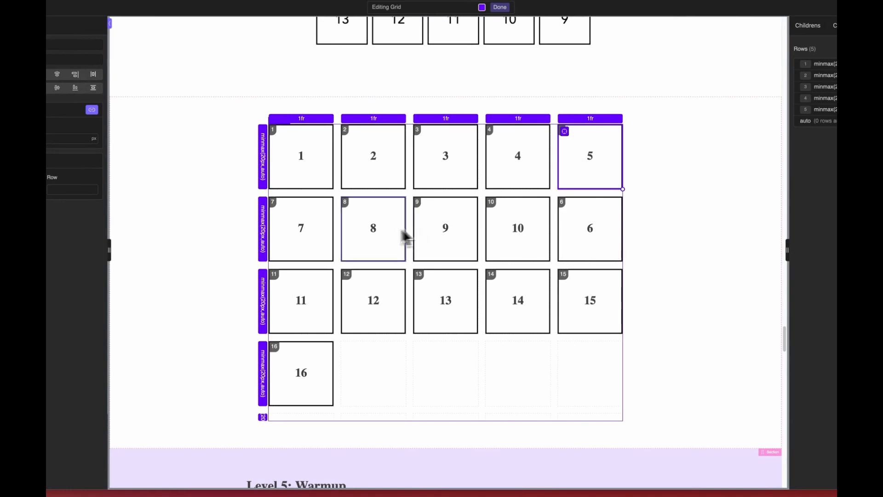
Step: Place square 7 in row three and square 8 in row four of column five
click(295, 217)
click(276, 204)
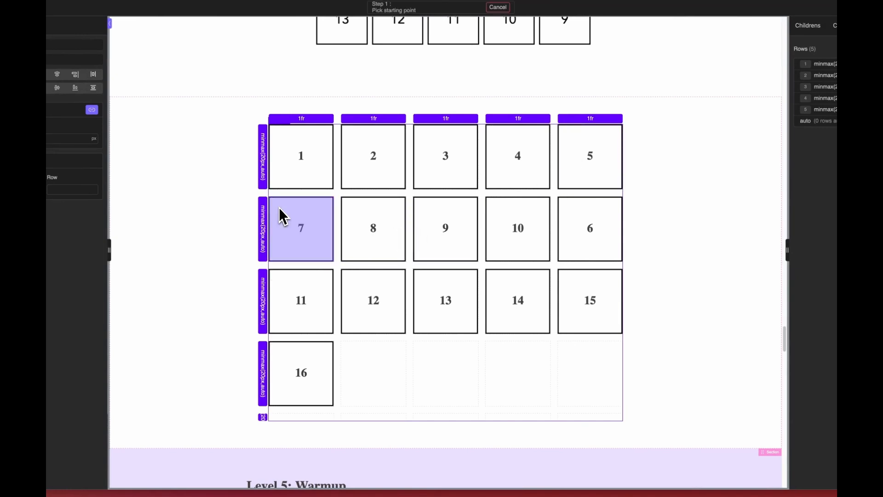
click(586, 287)
click(586, 286)
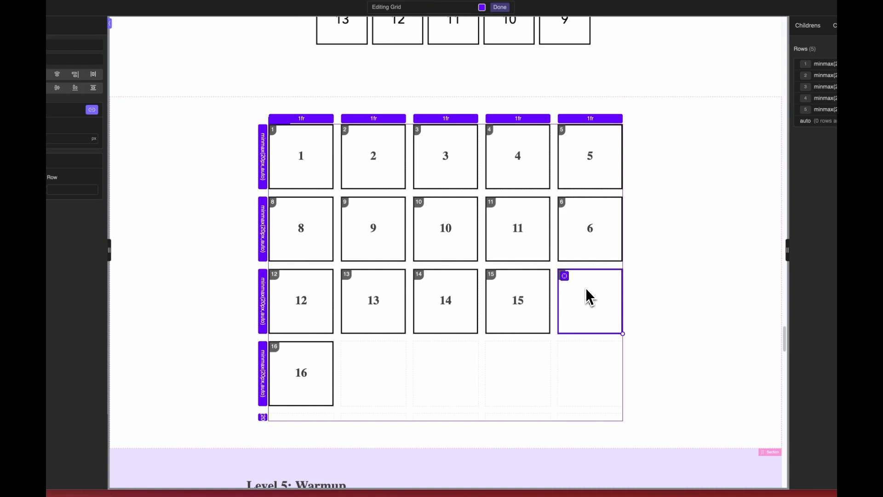
click(296, 222)
click(276, 203)
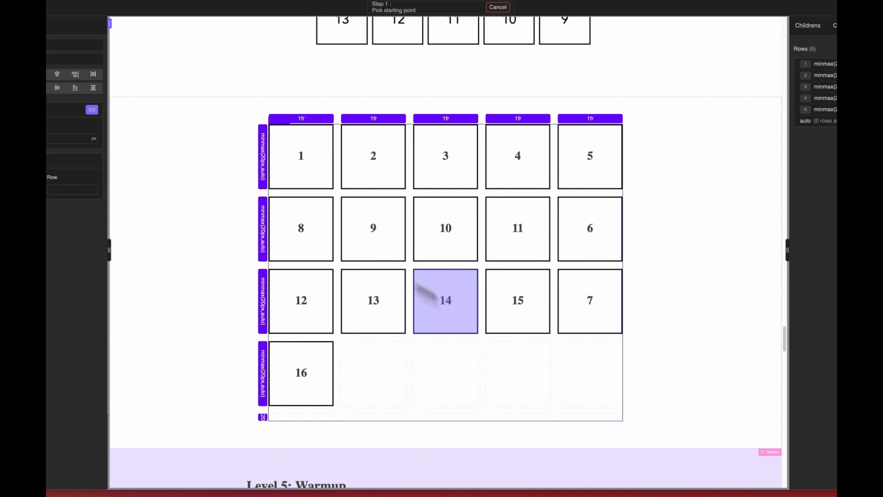
click(588, 389)
click(590, 389)
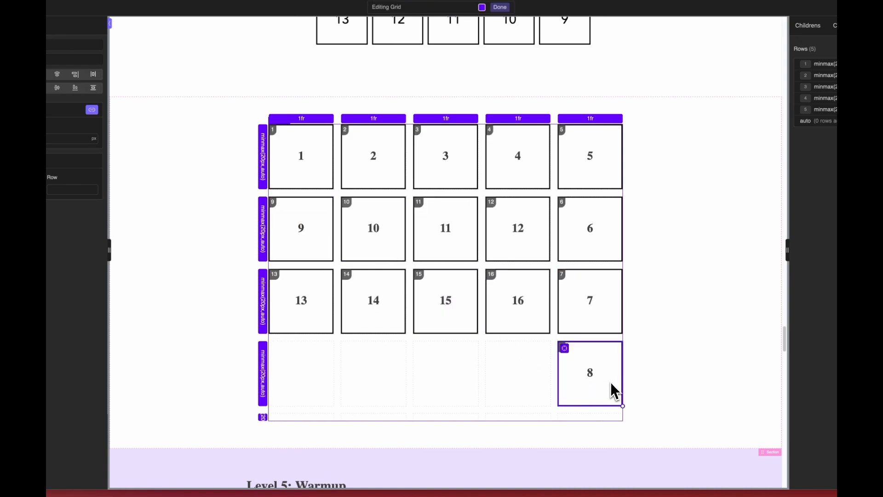
Step: Place square 9 in the corner cell at column five of row five
scroll(611, 382, down, 1)
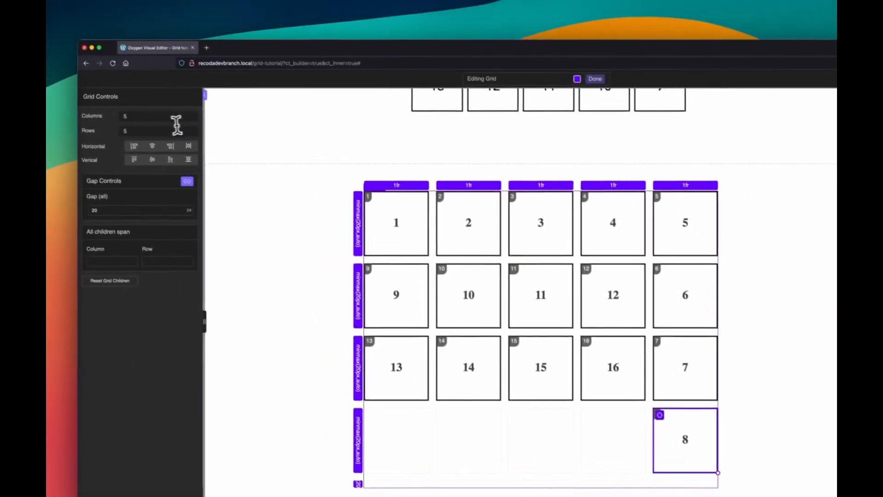
click(73, 59)
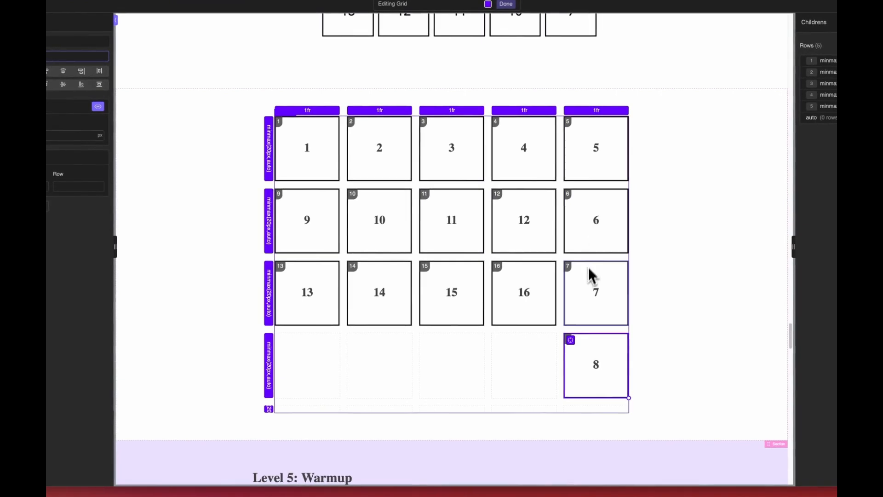
click(322, 215)
drag(282, 196, 575, 407)
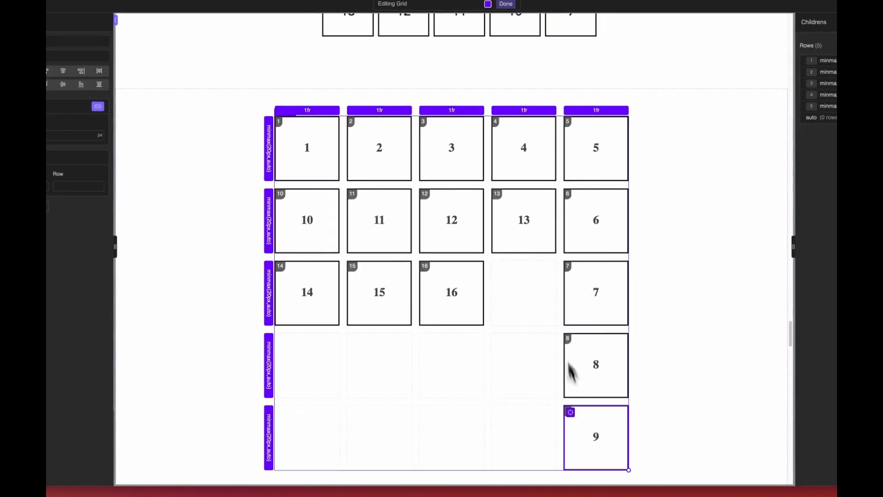
Step: Place square 10 in column four and square 11 in column three of row five
scroll(530, 264, down, 2)
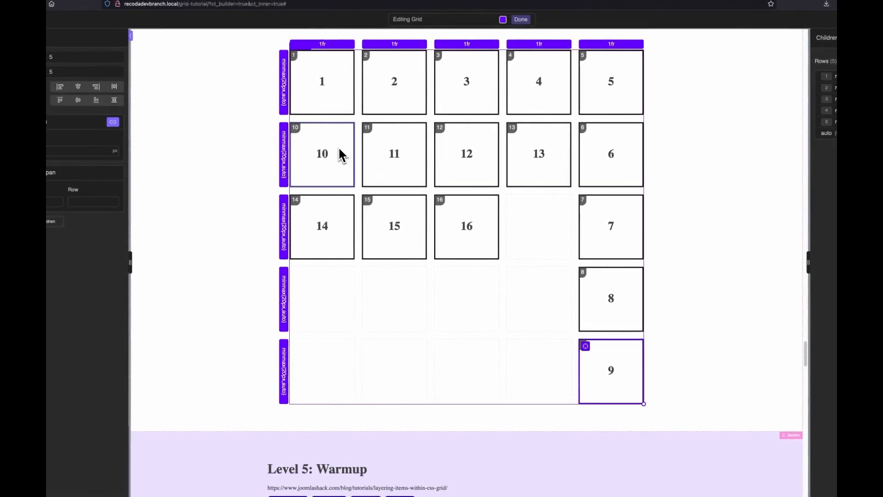
click(339, 147)
click(296, 129)
double_click(551, 383)
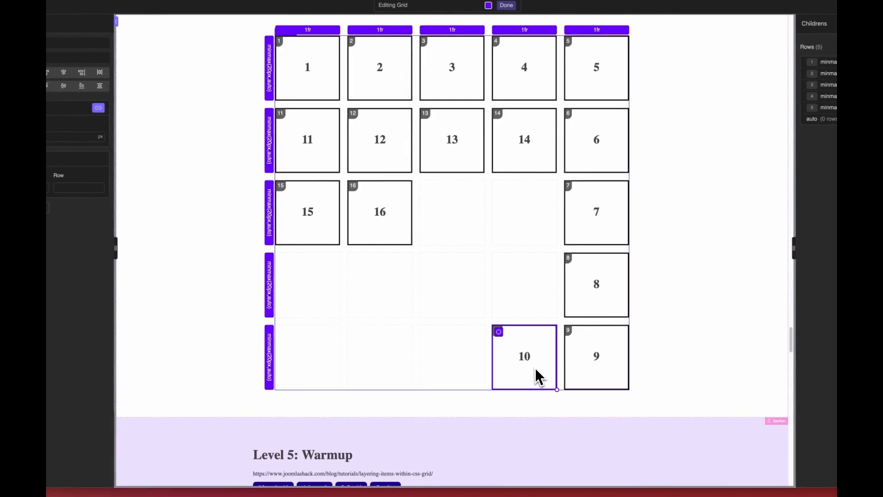
click(330, 156)
click(280, 114)
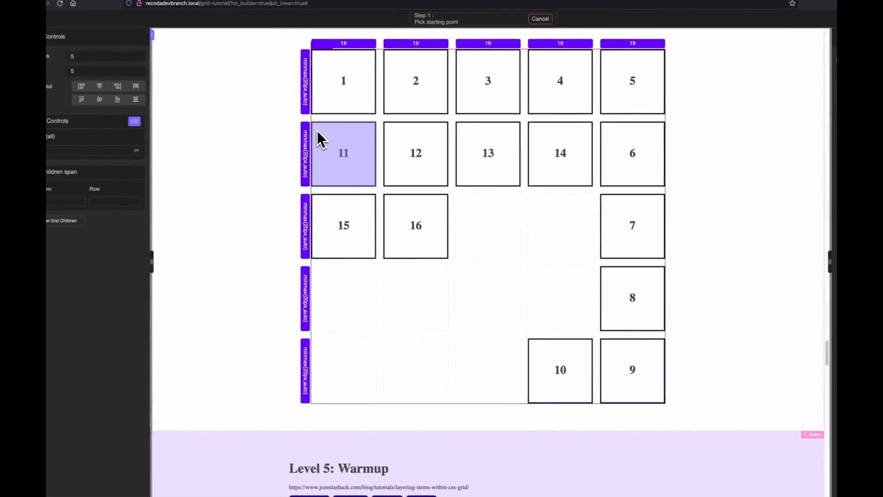
double_click(444, 355)
Step: Place square 12 in column two and square 13 in column one of row five
click(372, 181)
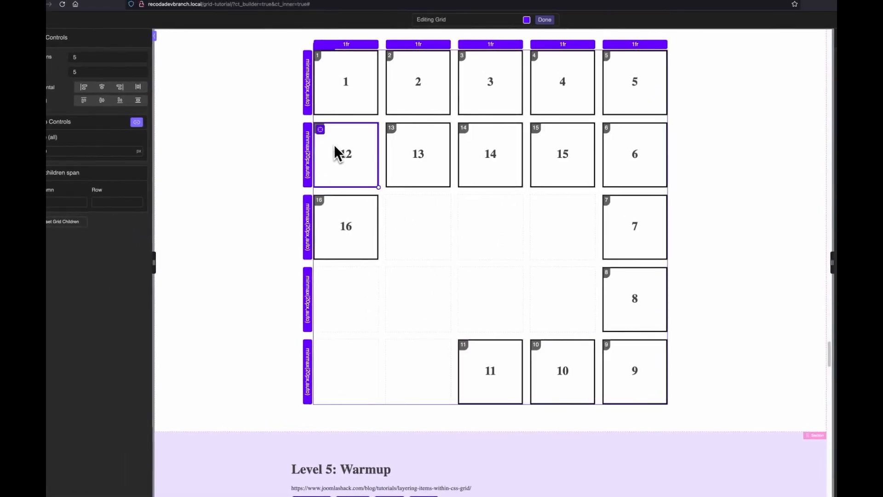
click(321, 130)
double_click(411, 354)
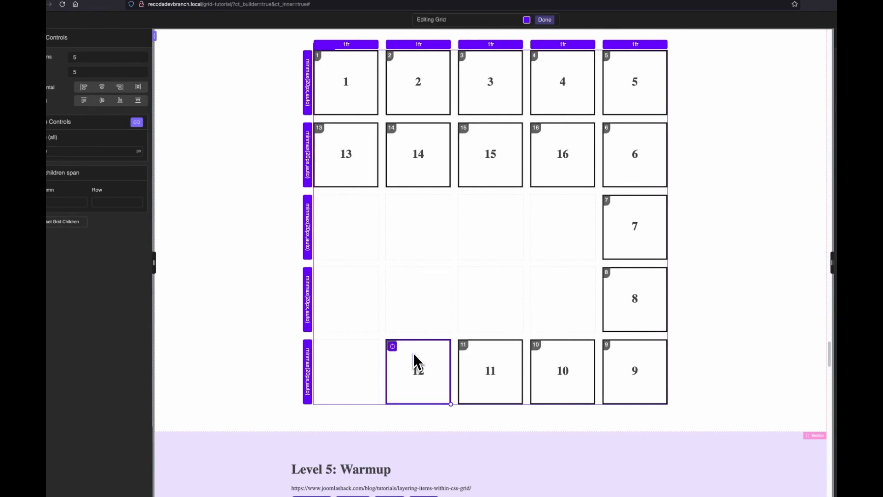
click(328, 145)
click(321, 130)
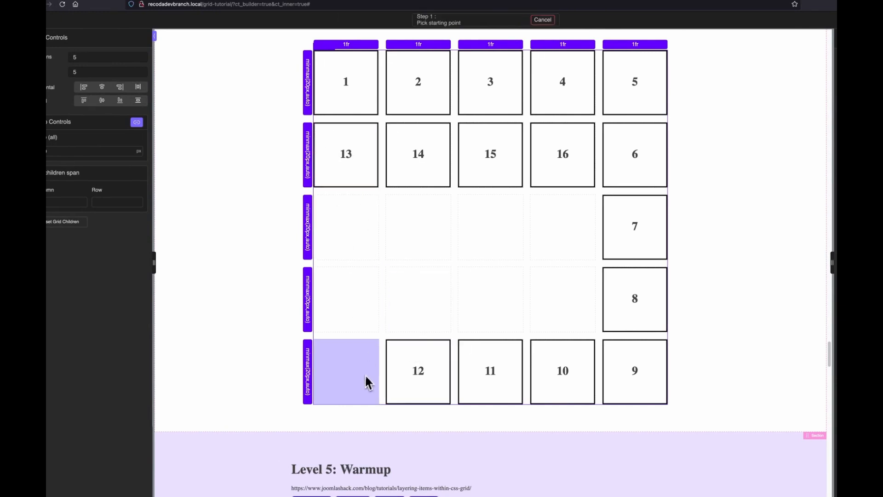
double_click(361, 367)
Step: Place square 14 in row four and square 15 in row three of column one
click(356, 158)
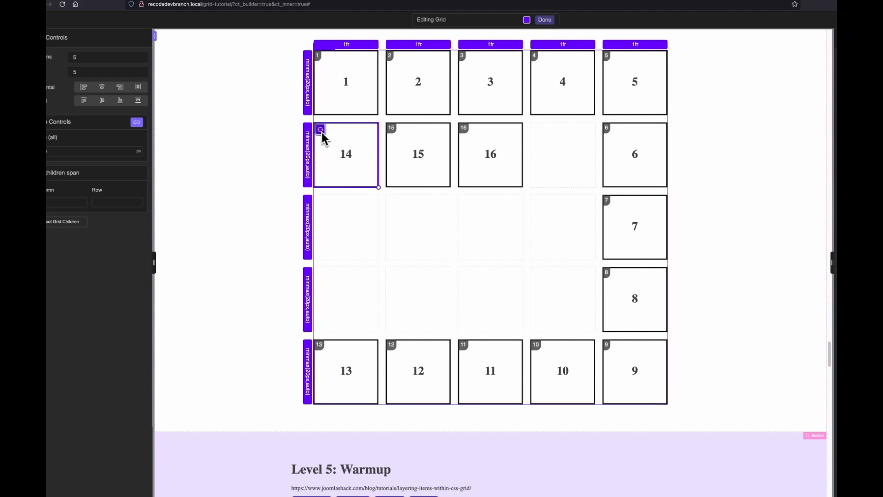
click(320, 131)
double_click(338, 291)
click(341, 154)
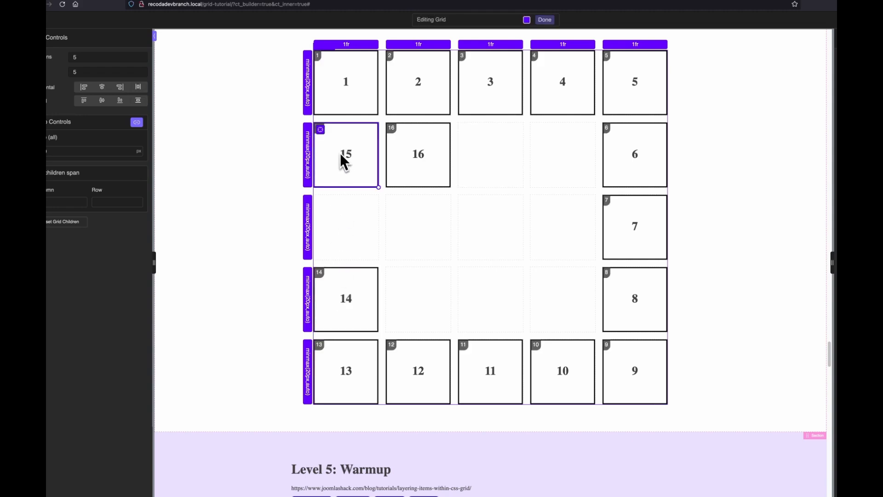
click(321, 130)
double_click(339, 229)
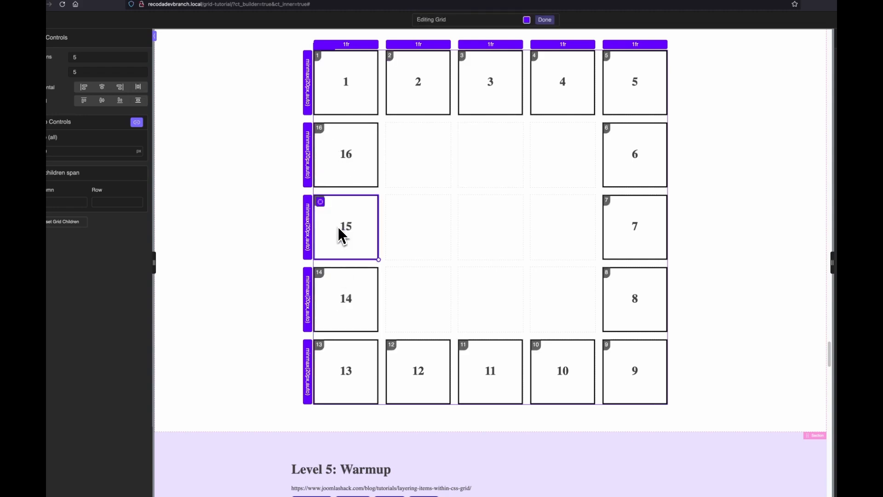
Step: Fix square 16 in column one of row two and finish editing the Monopoly grid
click(336, 156)
click(321, 131)
double_click(349, 155)
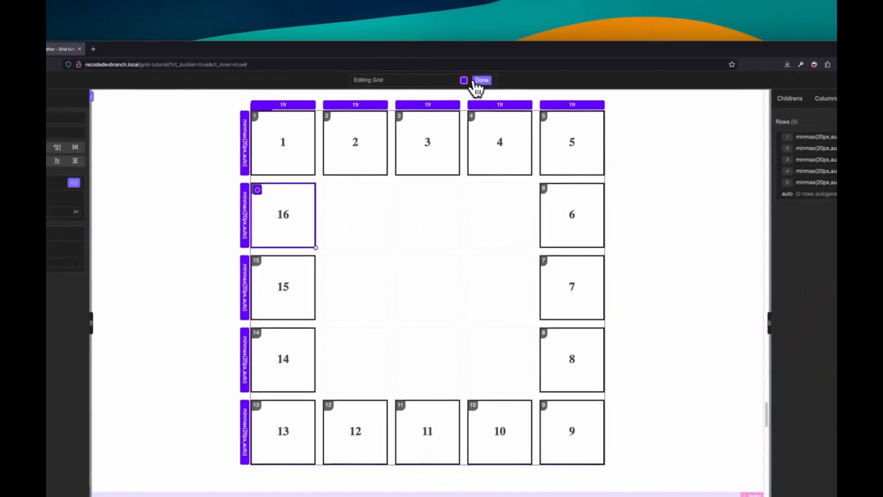
click(517, 45)
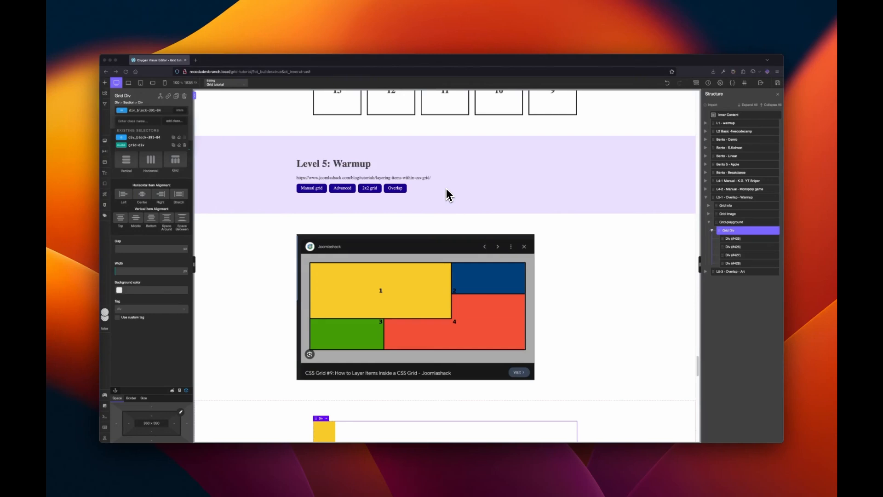
Step: Change the Level 5: Warmup Grid Div holding the four coloured blocks to a Grid layout
scroll(446, 194, down, 1)
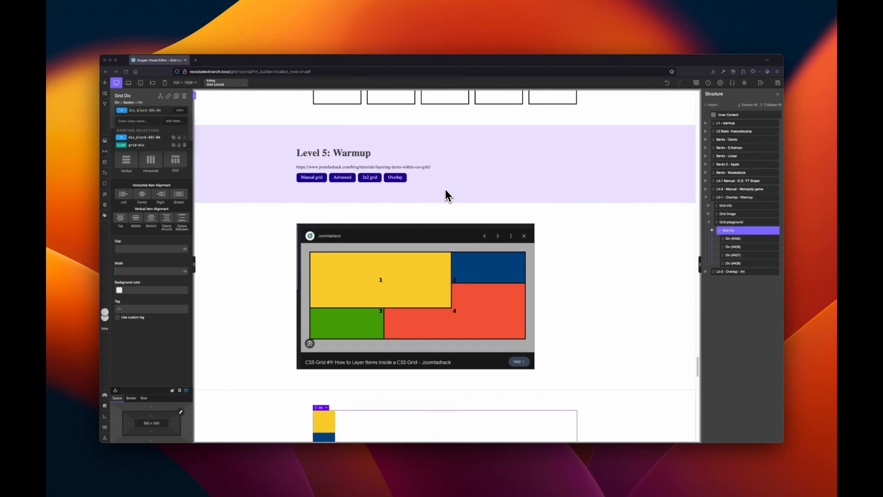
scroll(446, 190, down, 1)
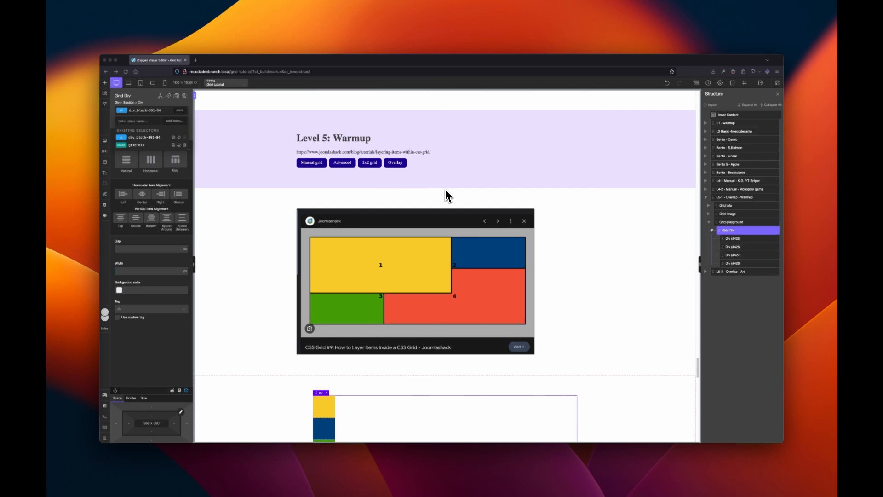
scroll(445, 189, down, 1)
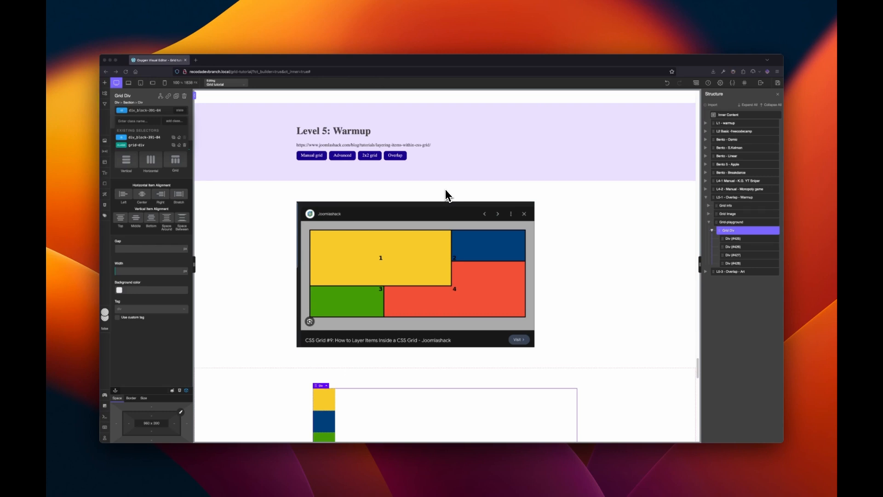
scroll(445, 189, down, 4)
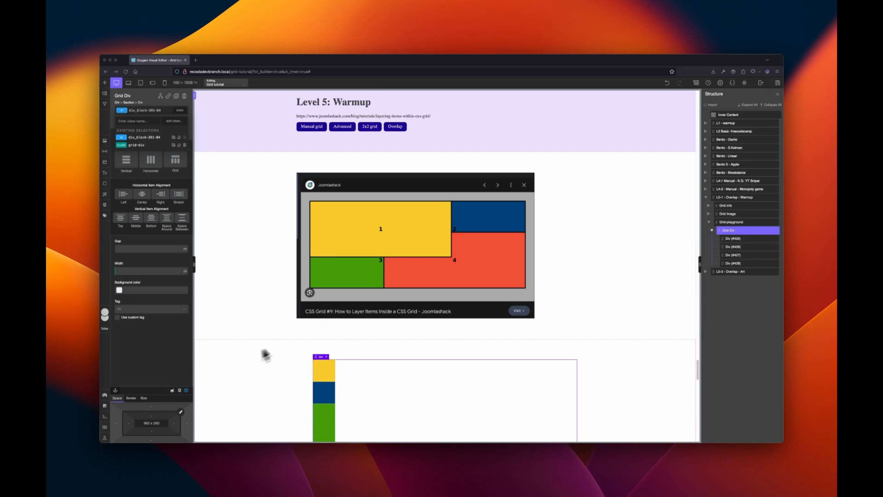
scroll(388, 362, down, 5)
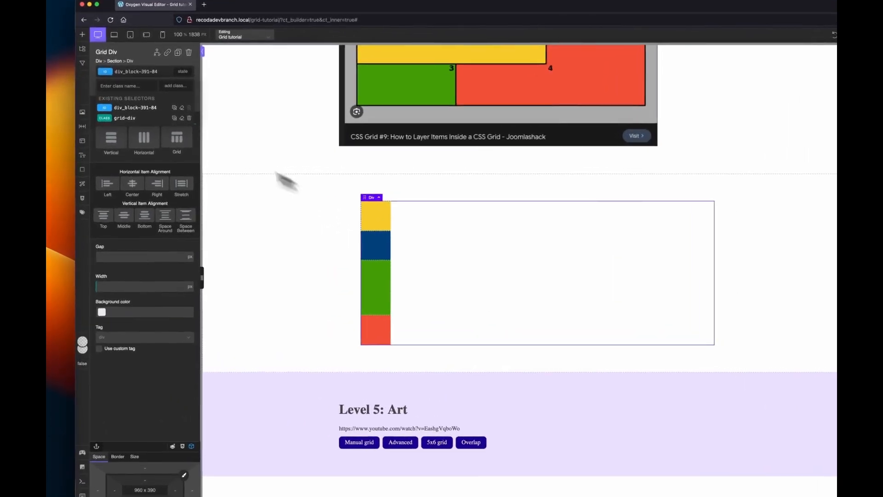
click(162, 169)
click(194, 163)
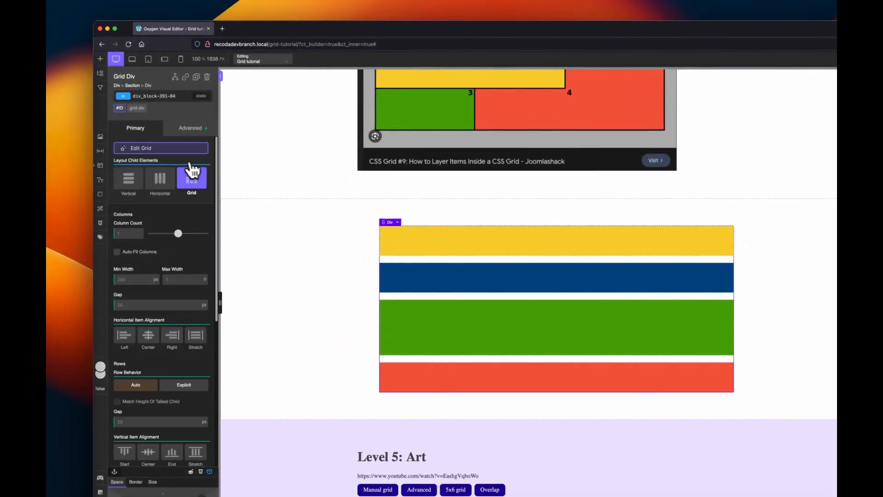
Step: Start grid editing for the coloured blocks and set the grid to three columns and three rows
click(172, 150)
double_click(174, 98)
text(3)
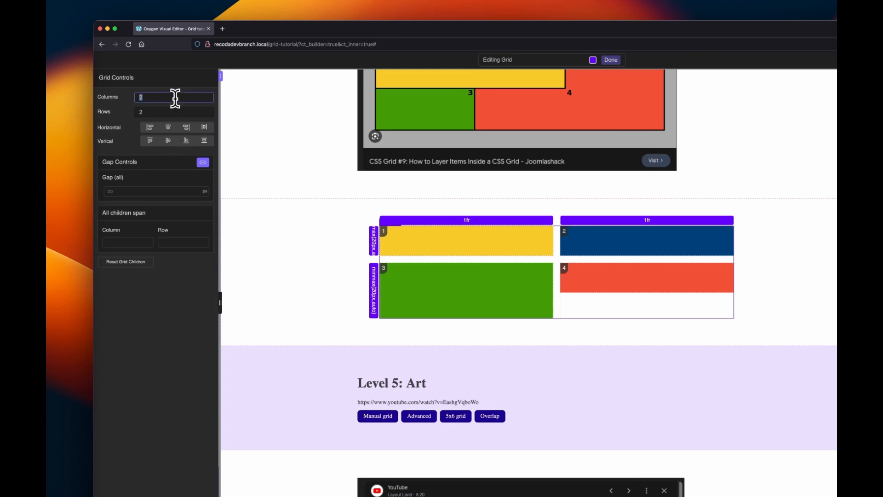
double_click(170, 112)
text(3)
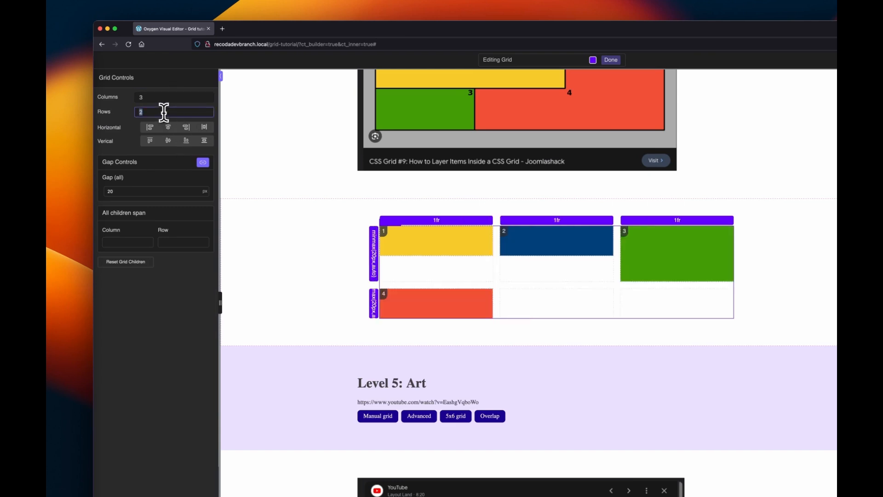
Step: Extend the yellow block 1 across columns one and two and rows one and two
scroll(504, 324, up, 2)
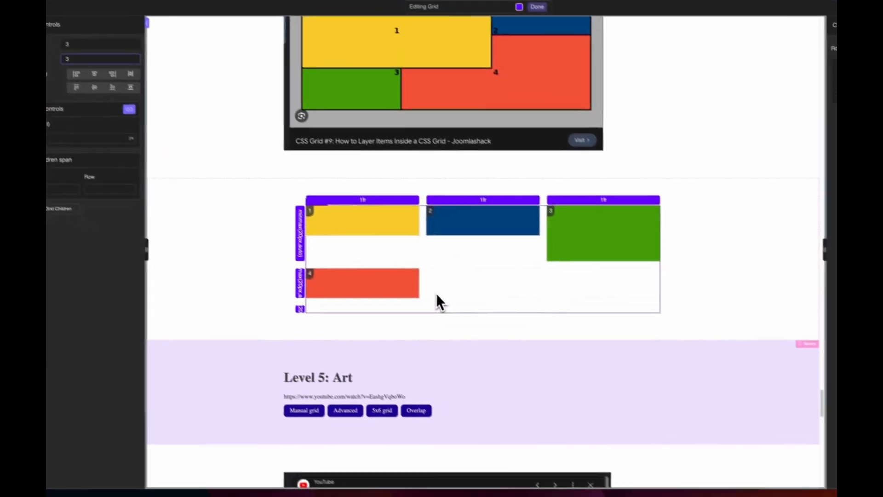
scroll(416, 317, up, 1)
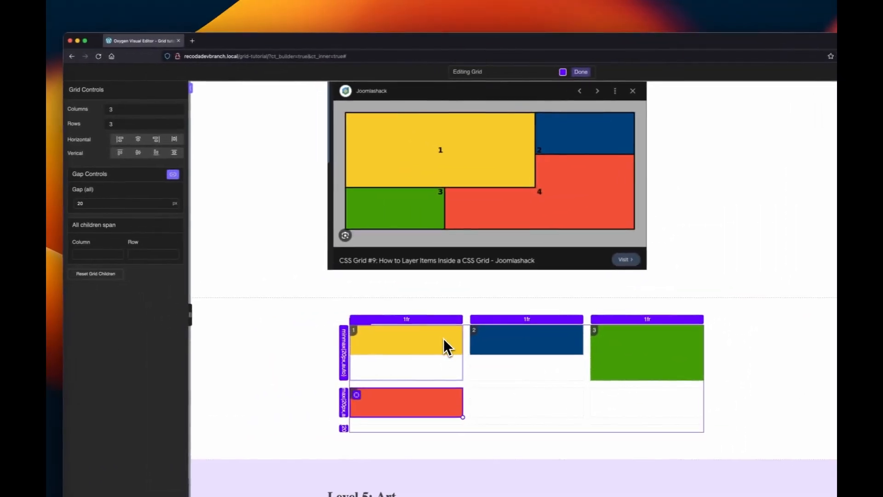
click(445, 340)
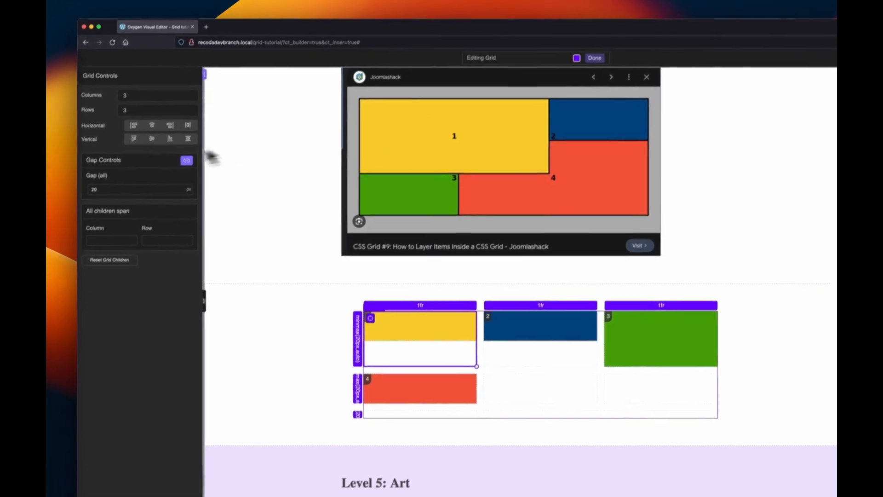
click(362, 334)
drag(383, 309, 544, 374)
drag(478, 325, 483, 326)
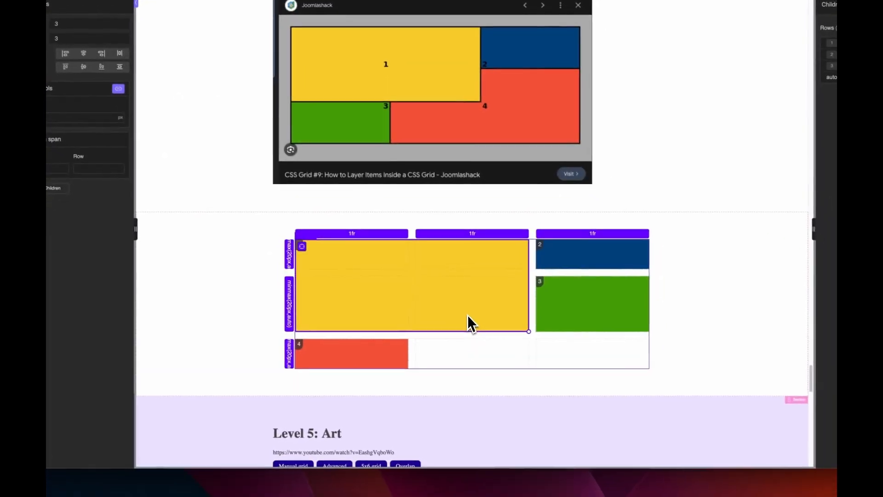
Step: Extend blue block 2 across columns two and three in row one, and red block 4 across columns two and three and rows two and three
click(565, 257)
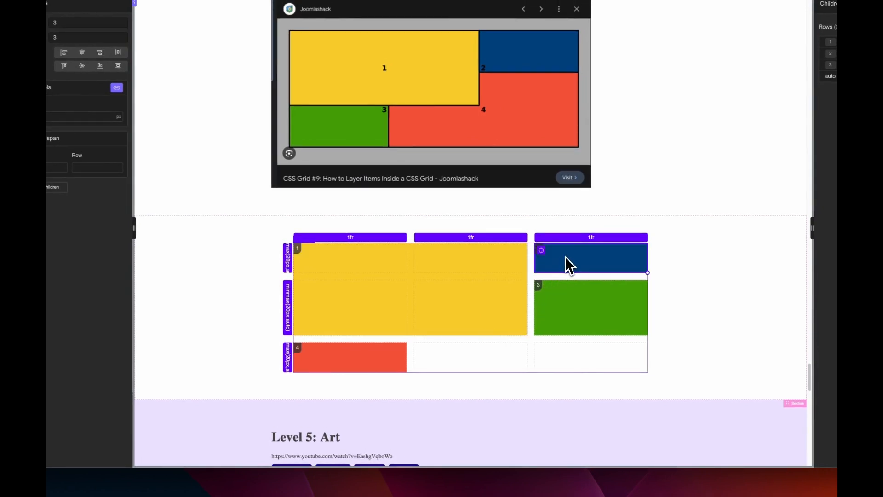
drag(540, 255, 561, 255)
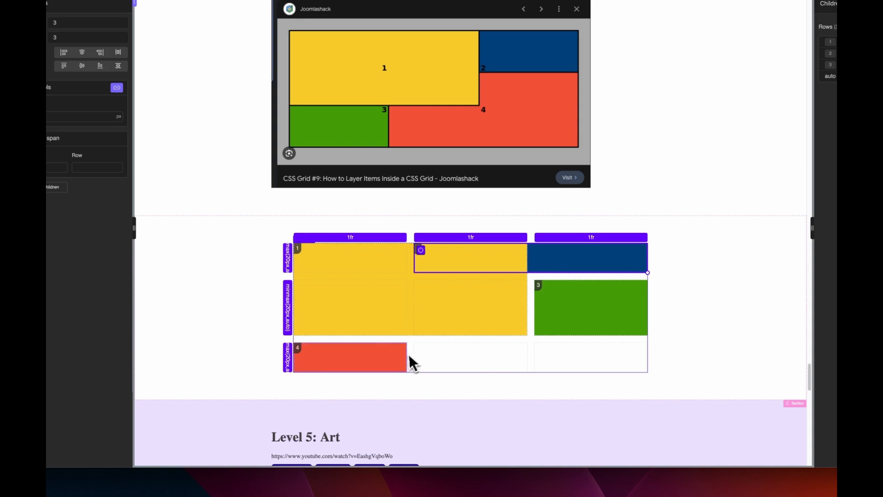
click(376, 366)
drag(301, 350, 576, 354)
Step: Extend the green block 3 across rows two and three in column one
click(328, 321)
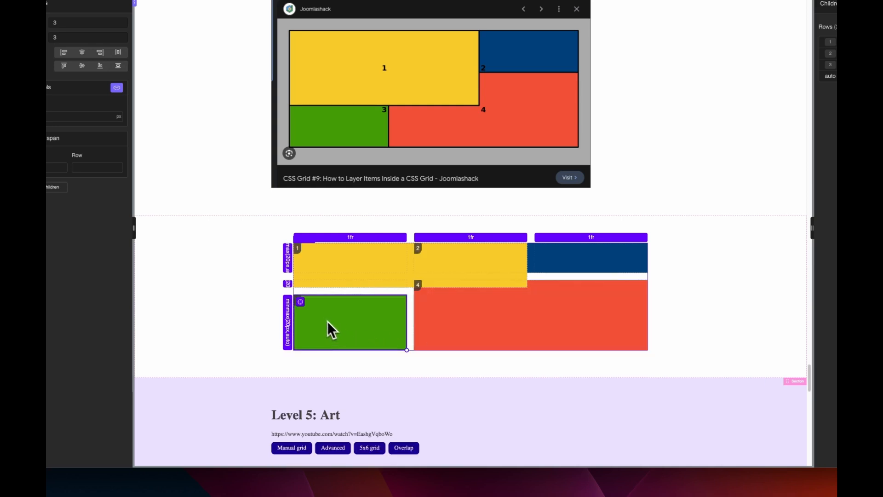
drag(301, 304, 331, 292)
drag(347, 322, 347, 322)
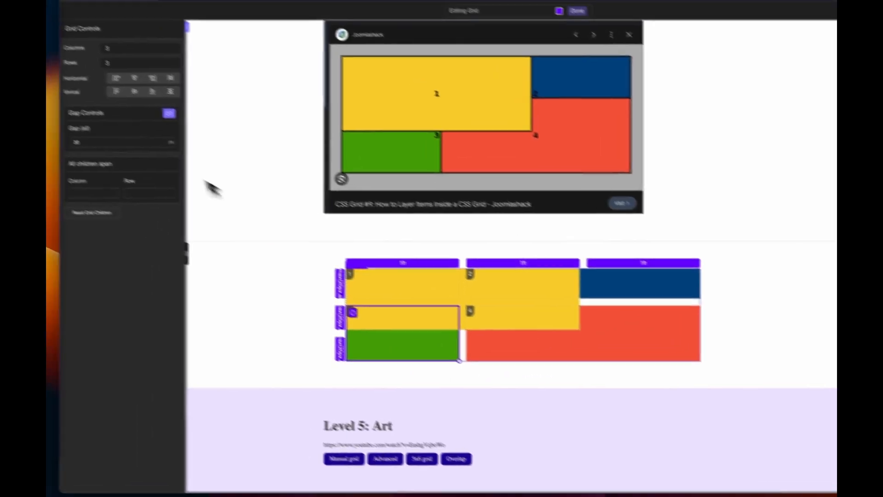
Step: Set the gap between all cells of the coloured block grid to 0 px
click(77, 118)
text(20)
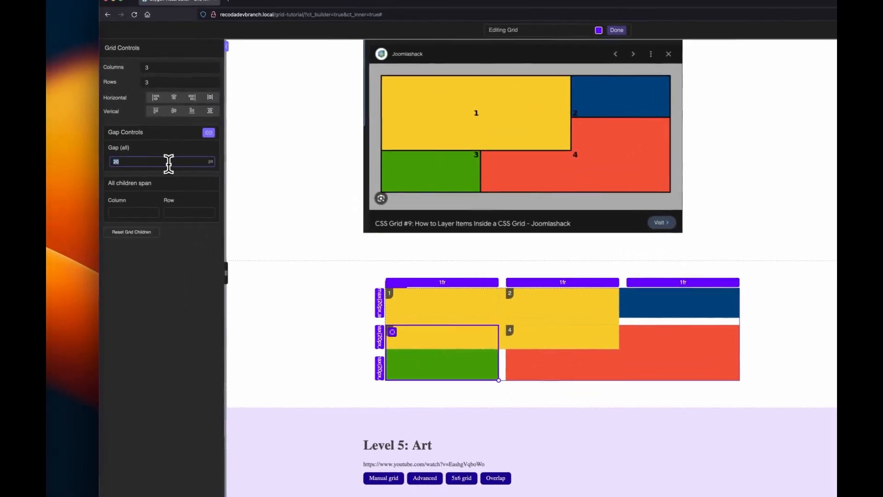
key(BackSpace)
key(BackSpace)
text(0)
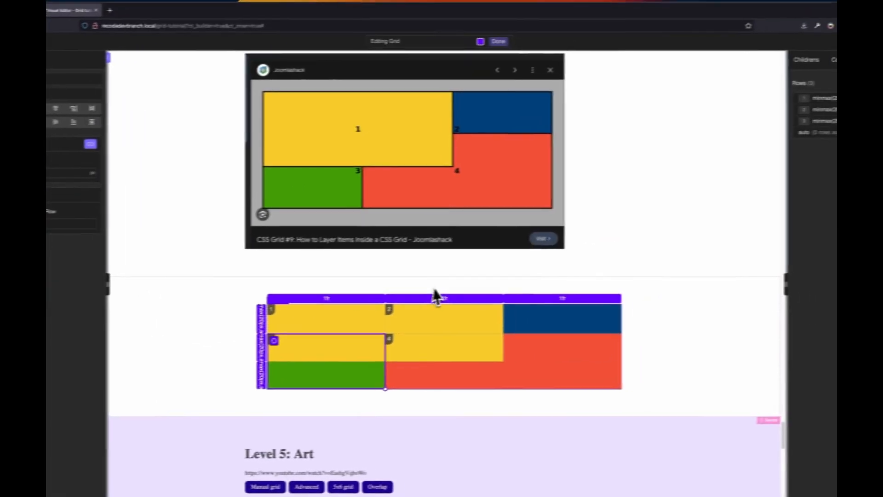
Step: Turn on the Areas debug overlay for the coloured block grid
scroll(405, 299, down, 1)
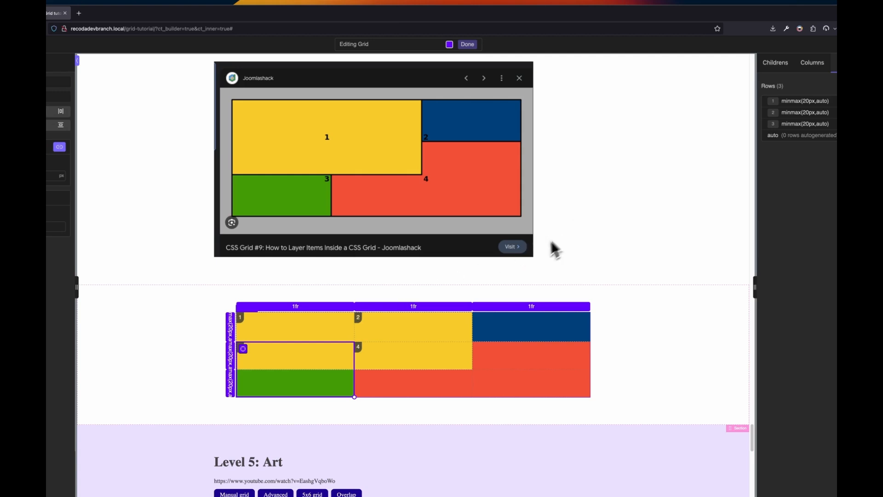
scroll(391, 332, down, 1)
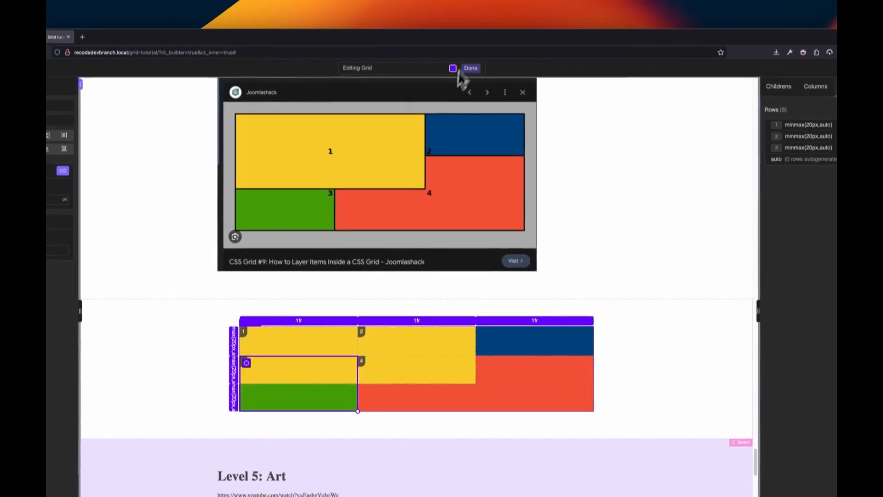
click(454, 81)
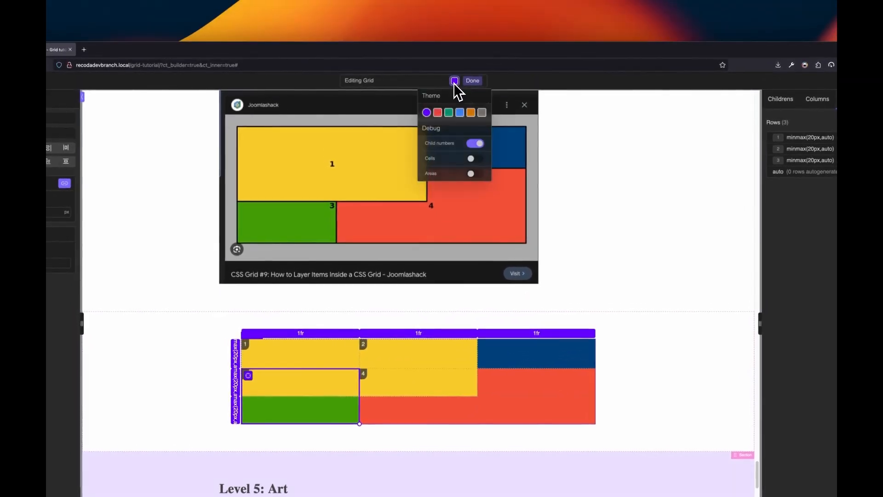
click(473, 174)
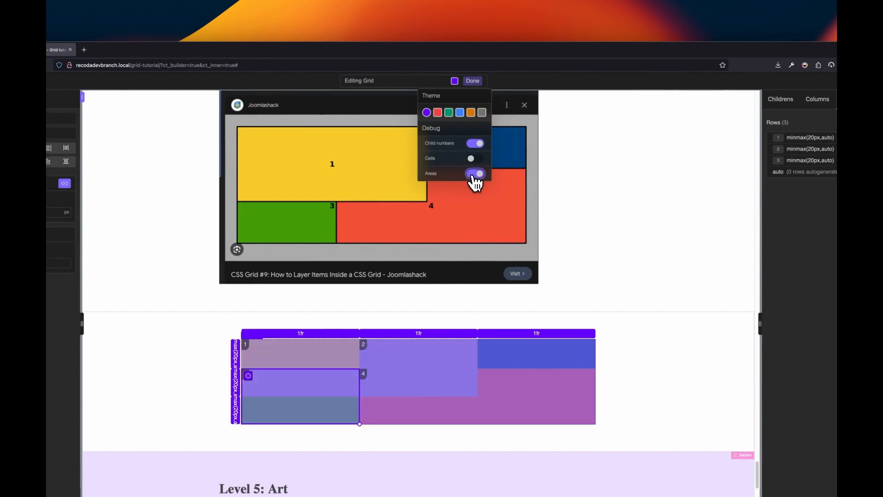
click(598, 255)
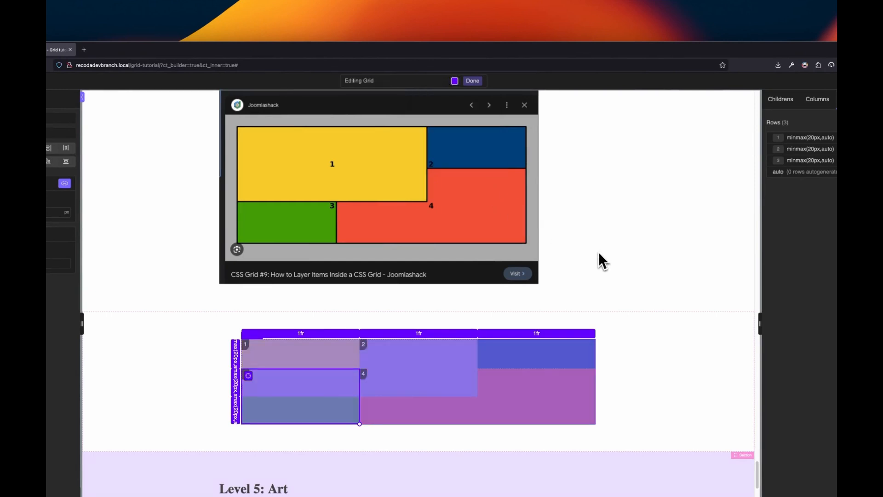
Step: Change the Level 5: Art Grid Div holding the three paintings to a Grid layout
scroll(593, 253, down, 1)
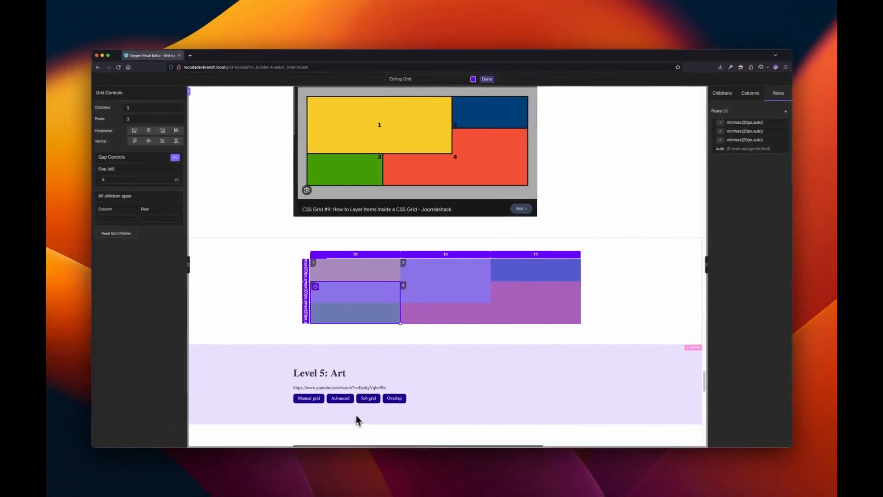
scroll(446, 382, down, 5)
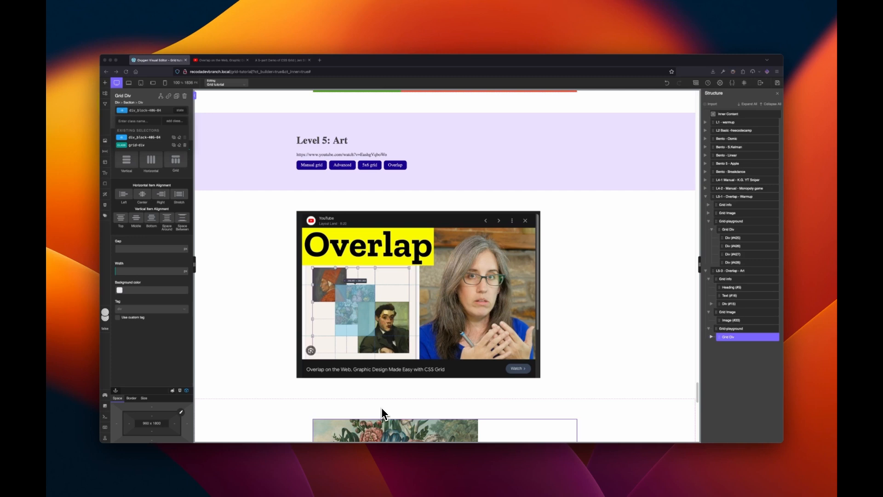
scroll(389, 248, down, 1)
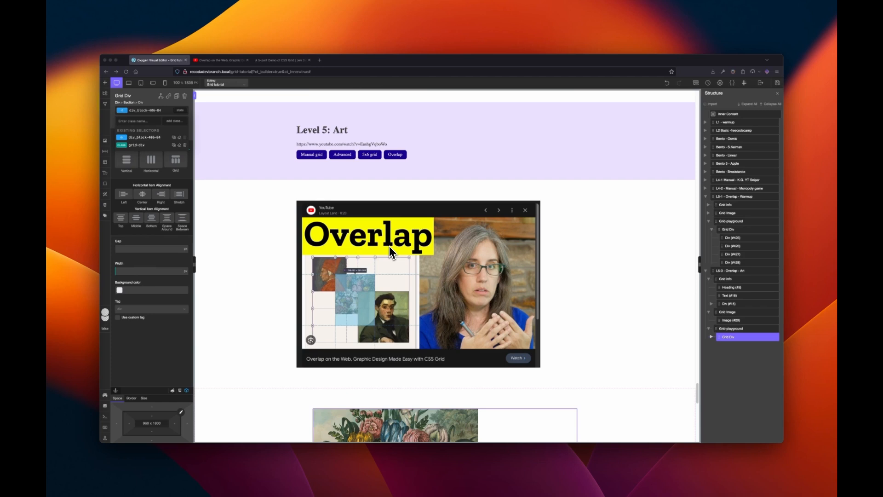
scroll(402, 249, down, 5)
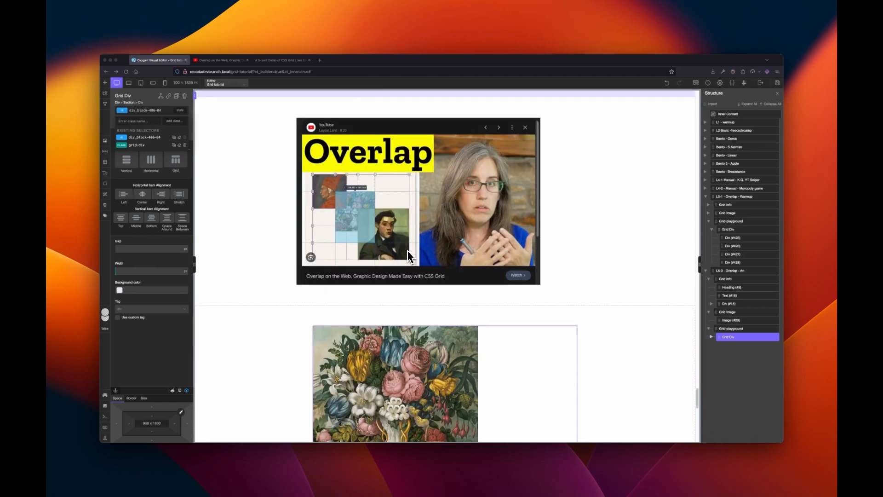
scroll(408, 250, down, 3)
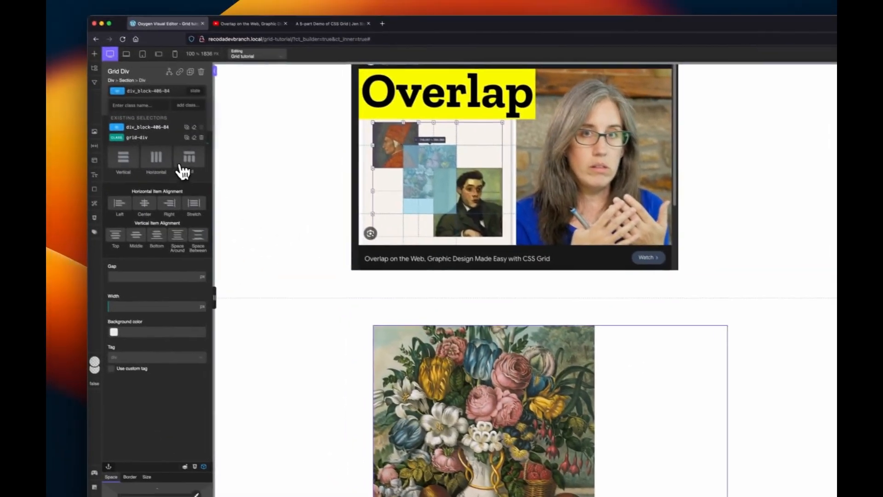
click(188, 162)
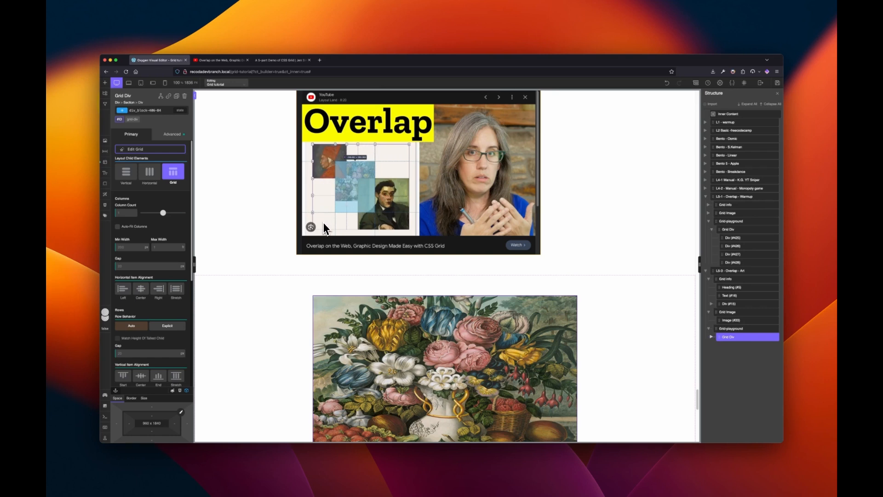
Step: Start grid editing for the three paintings and set the grid to five columns and five rows
scroll(423, 246, down, 5)
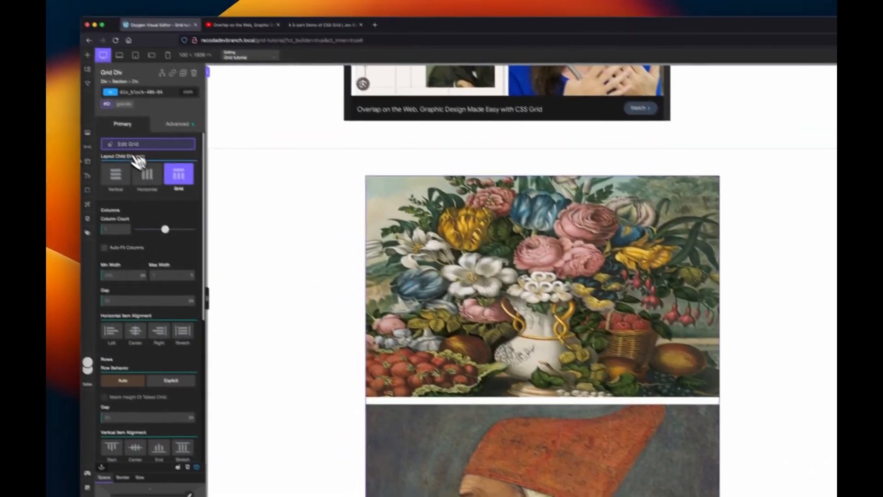
click(150, 149)
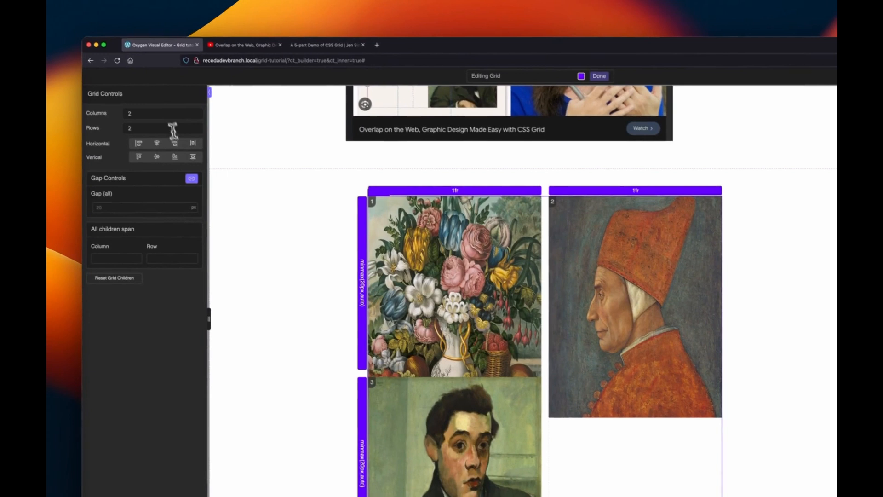
double_click(183, 108)
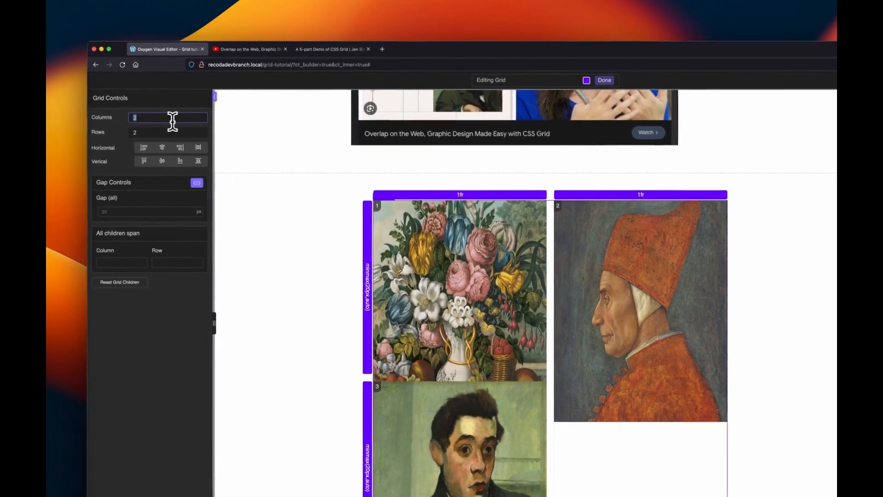
text(5)
double_click(174, 132)
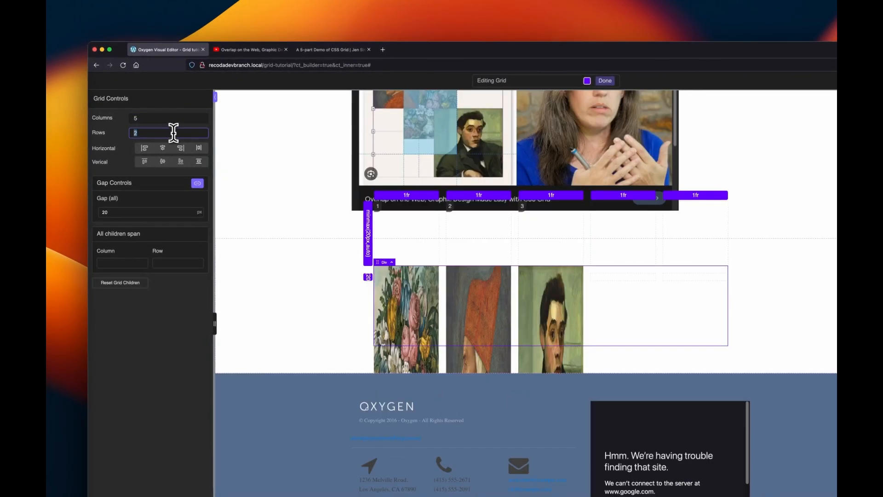
text(5)
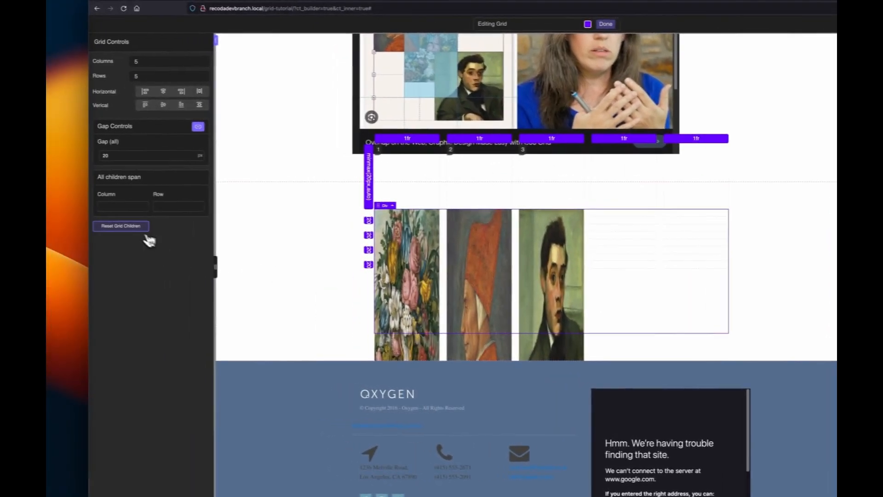
click(74, 233)
click(612, 274)
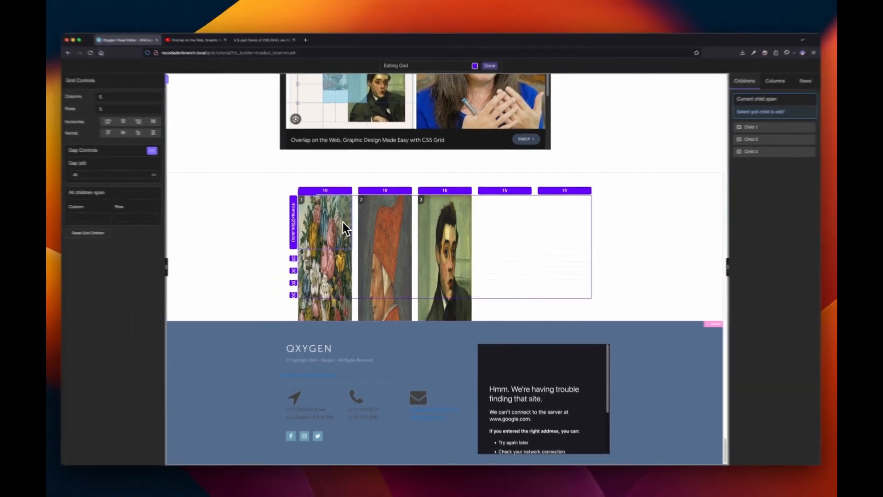
Step: Set the width of the painting grid's first column to 4fr
scroll(389, 244, up, 1)
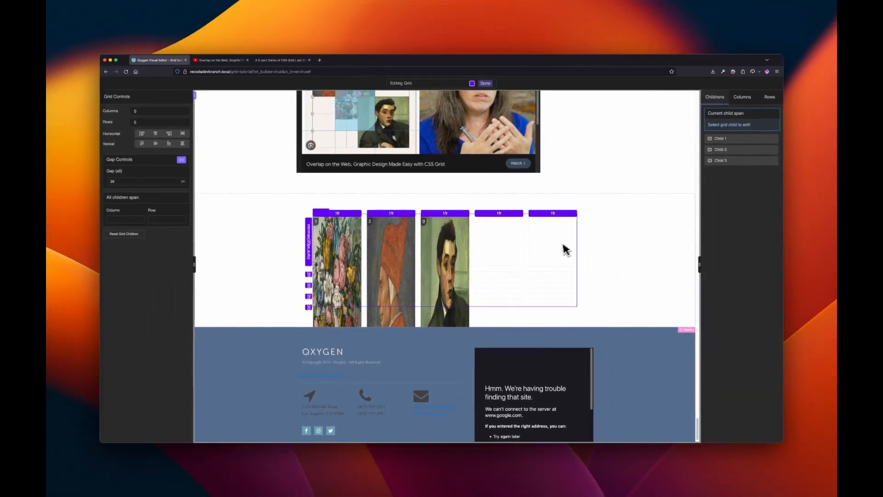
scroll(562, 251, up, 1)
scroll(556, 246, up, 1)
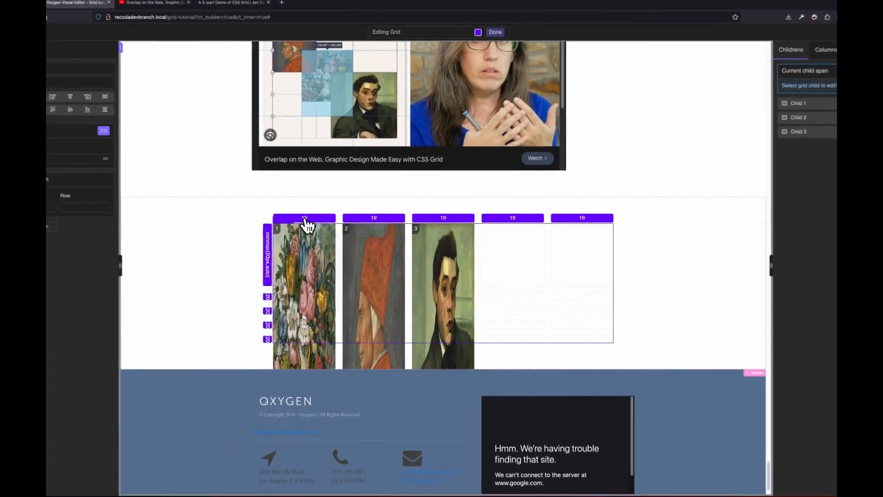
click(305, 218)
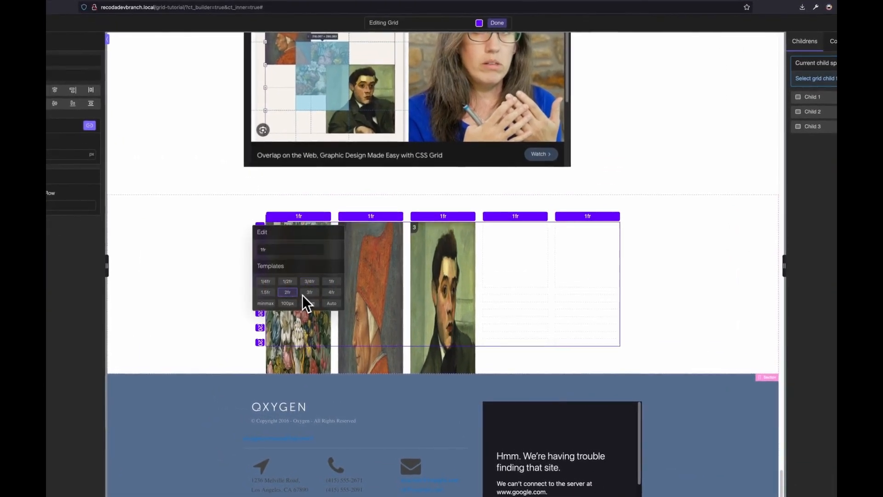
click(330, 292)
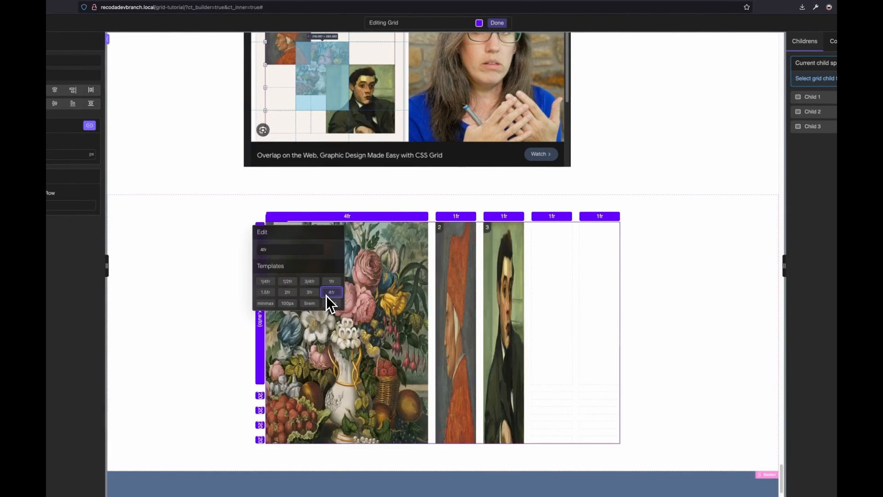
Step: Set columns two and three of the painting grid to 2fr each and column four to 3fr
click(450, 224)
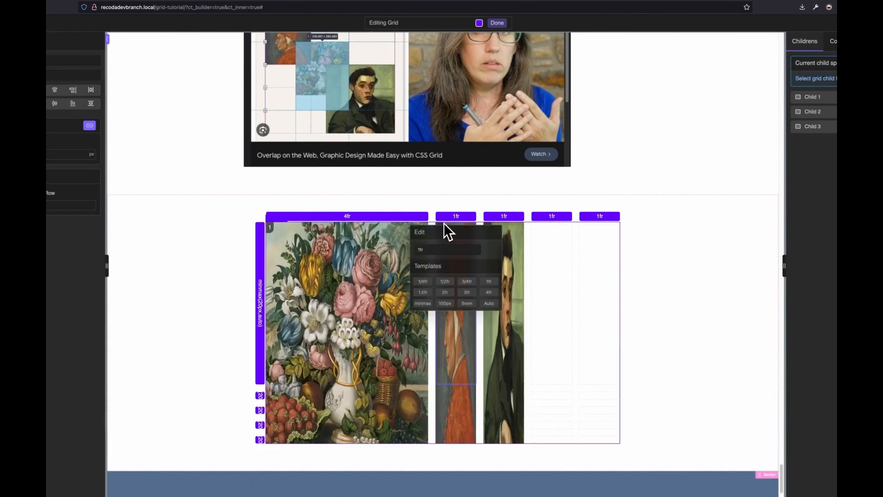
click(445, 292)
click(515, 220)
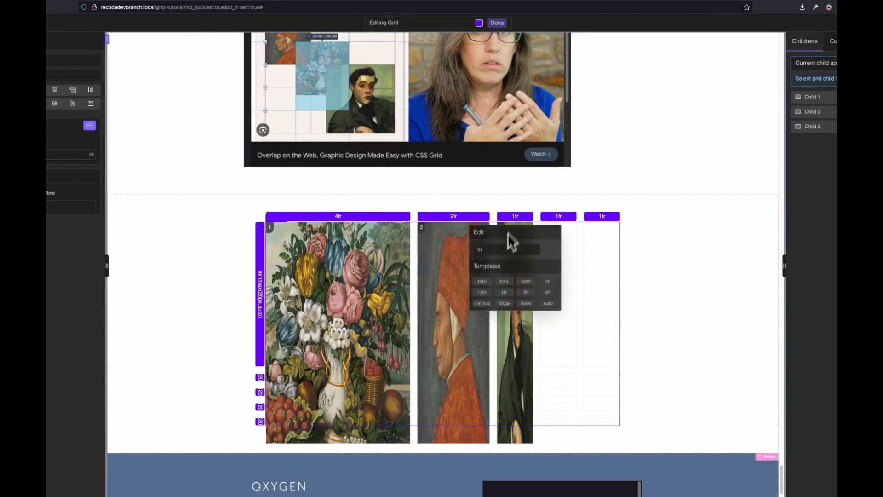
click(503, 295)
click(568, 221)
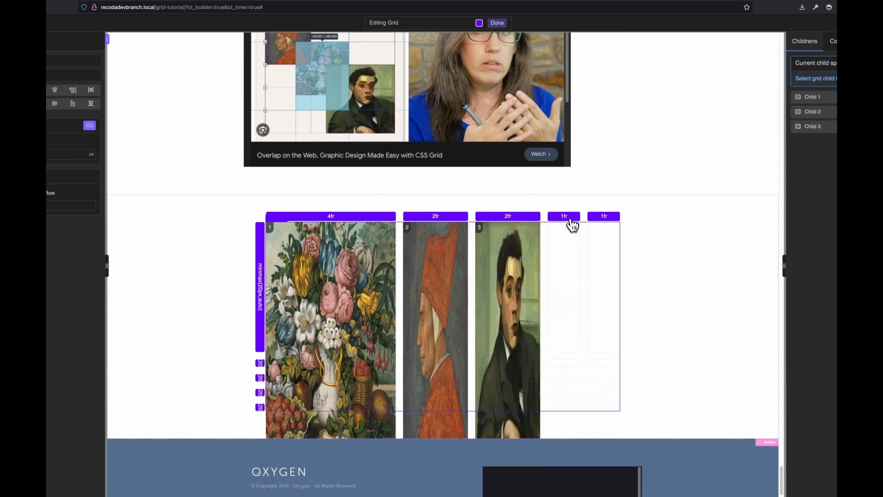
click(574, 292)
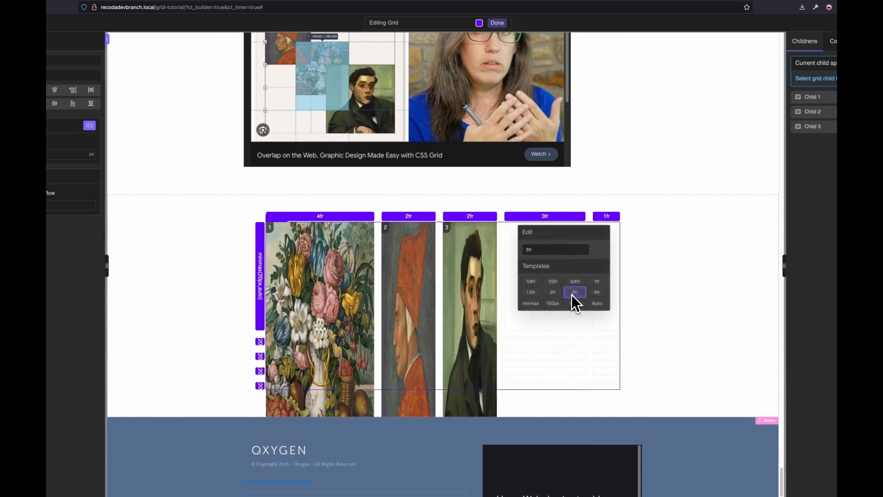
Step: Set the width of the painting grid's fifth column to 6fr
click(602, 223)
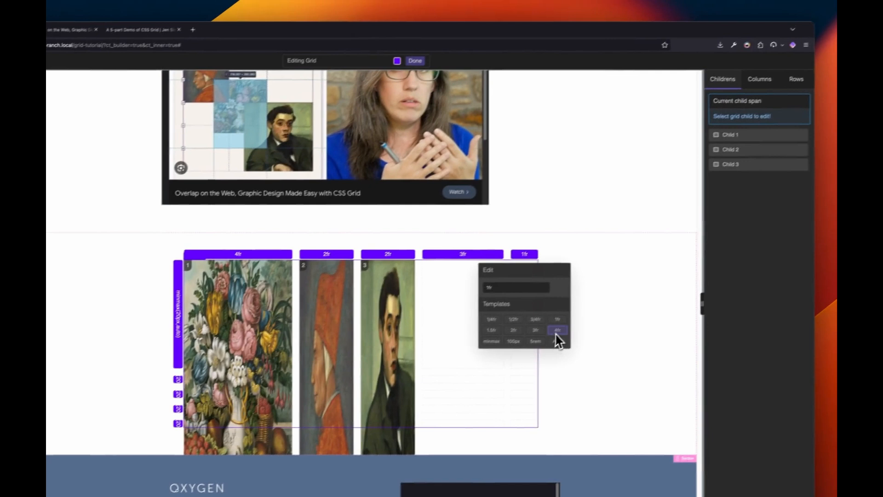
click(639, 292)
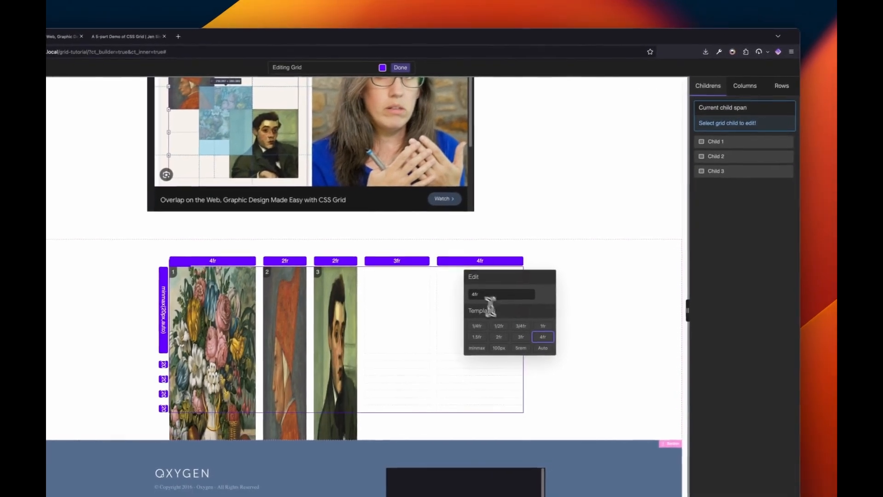
key(BackSpace)
text(6)
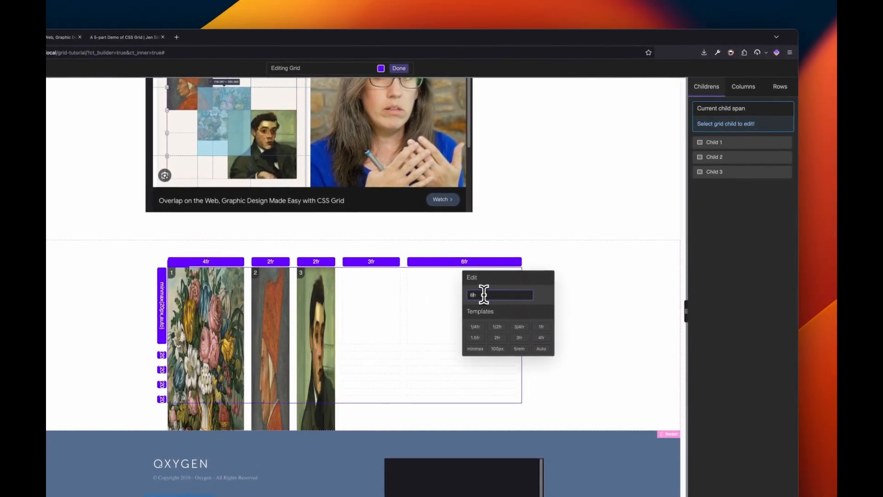
click(406, 331)
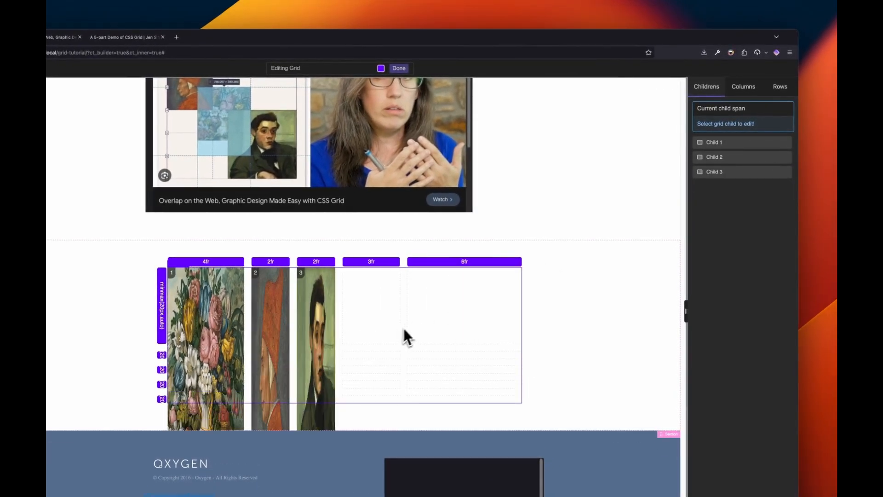
Step: Delete all five minmax(20px,auto) rows from the painting grid
click(780, 87)
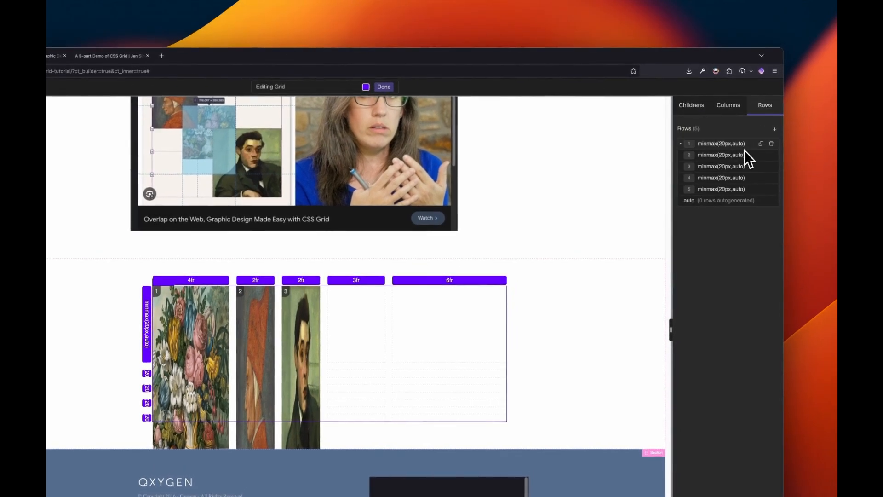
click(773, 144)
click(773, 144)
click(773, 144)
click(773, 144)
click(773, 144)
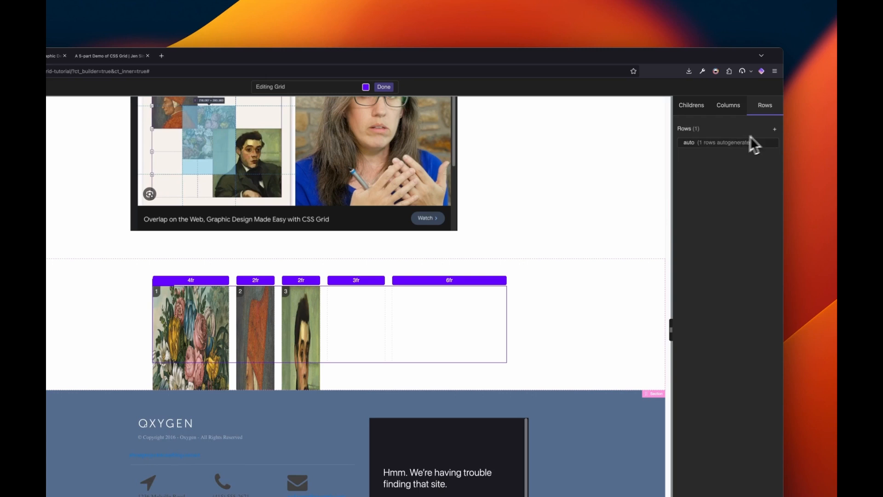
Step: Add a row to the painting grid, set its height to 1fr, and duplicate it to make five 1fr rows
click(774, 129)
click(728, 143)
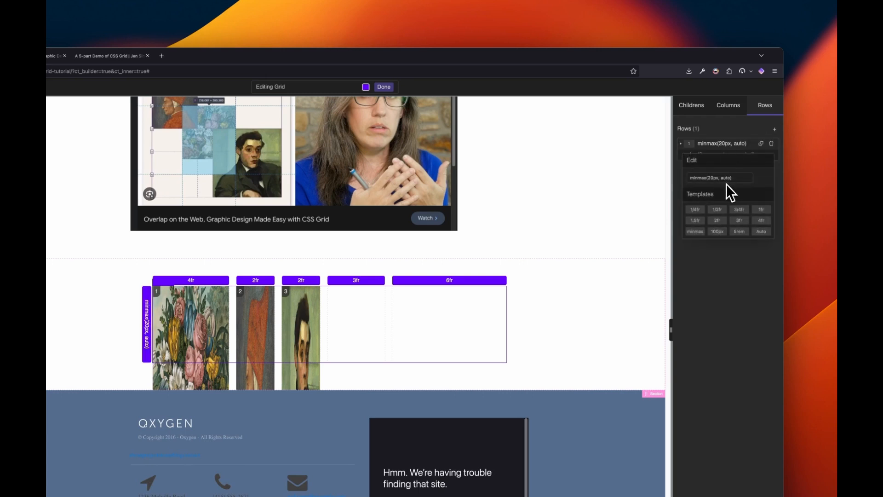
click(759, 211)
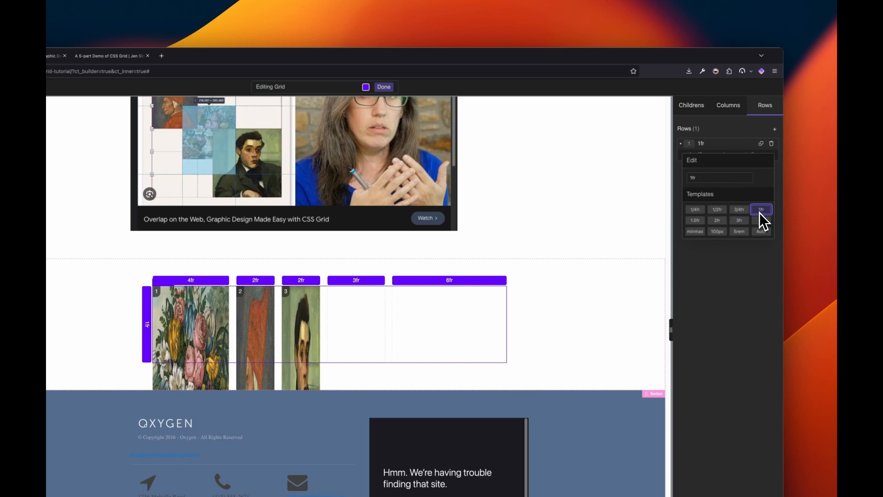
click(761, 143)
click(761, 144)
click(761, 144)
click(761, 143)
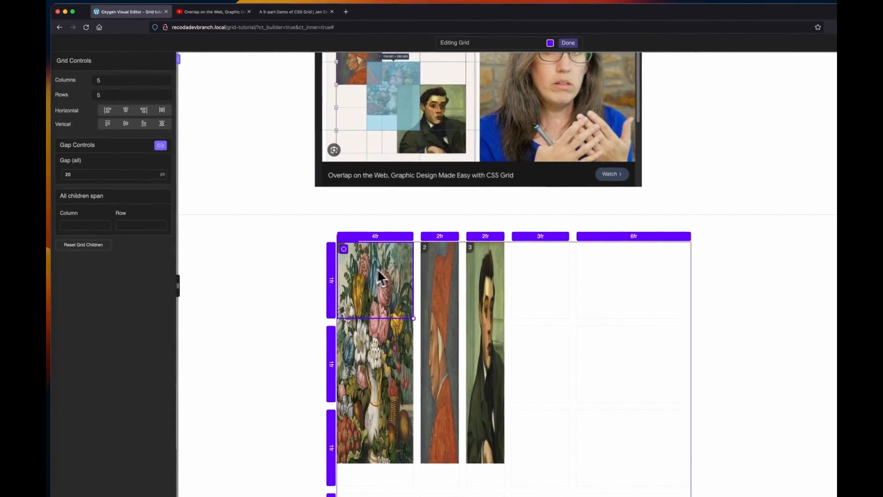
Step: Place the red-hat portrait across columns one to two and rows one to two of the grid
scroll(433, 294, up, 3)
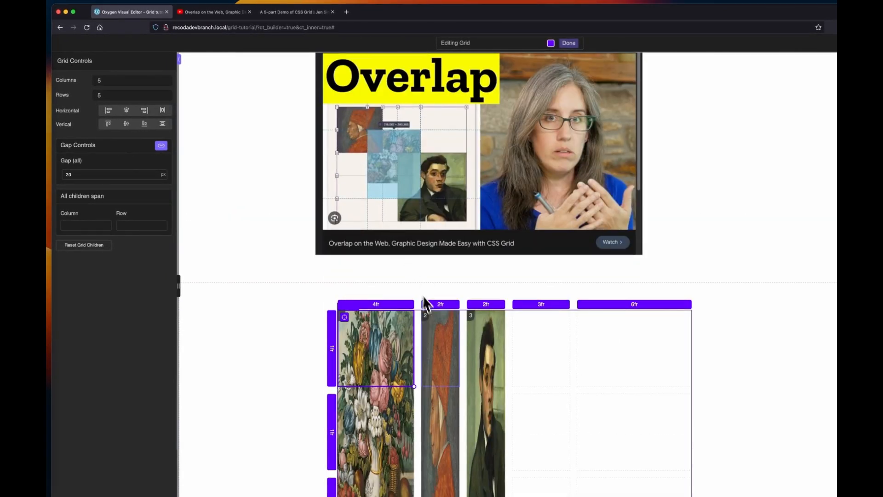
click(427, 319)
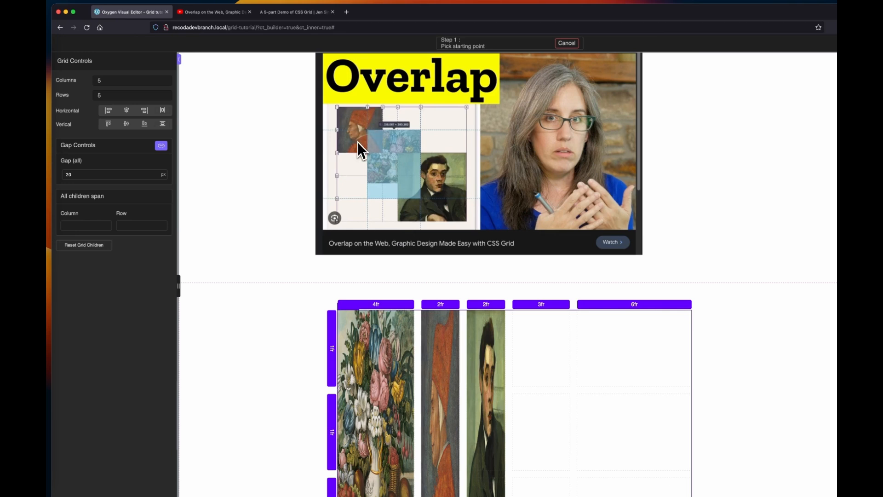
click(366, 331)
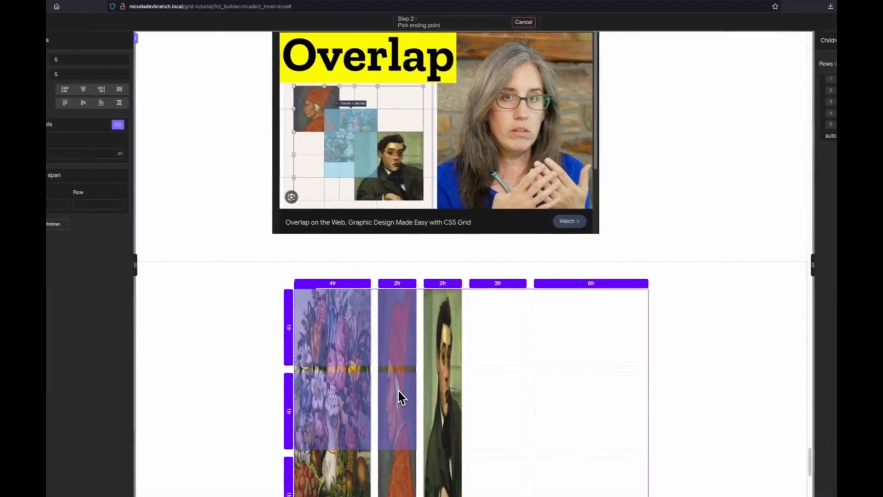
click(399, 396)
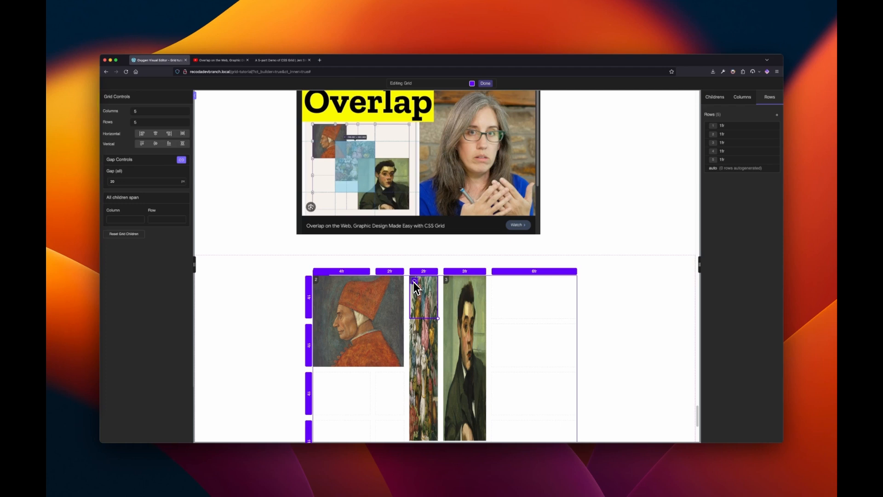
Step: Place the flower painting across columns two to four and rows two to four, overlapping the red-hat portrait
click(415, 281)
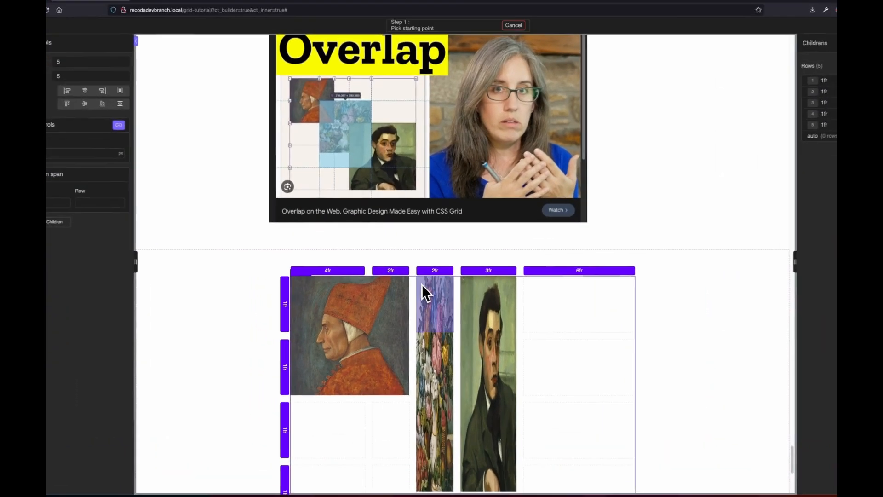
scroll(441, 326, down, 3)
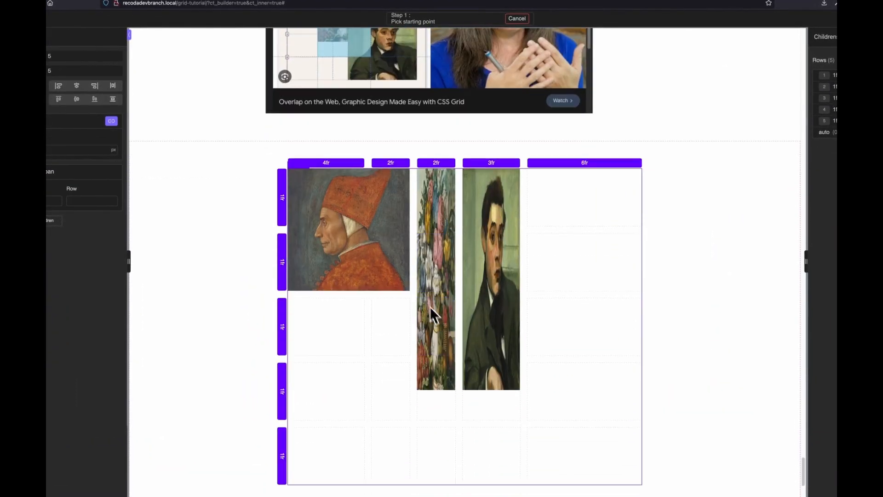
click(395, 269)
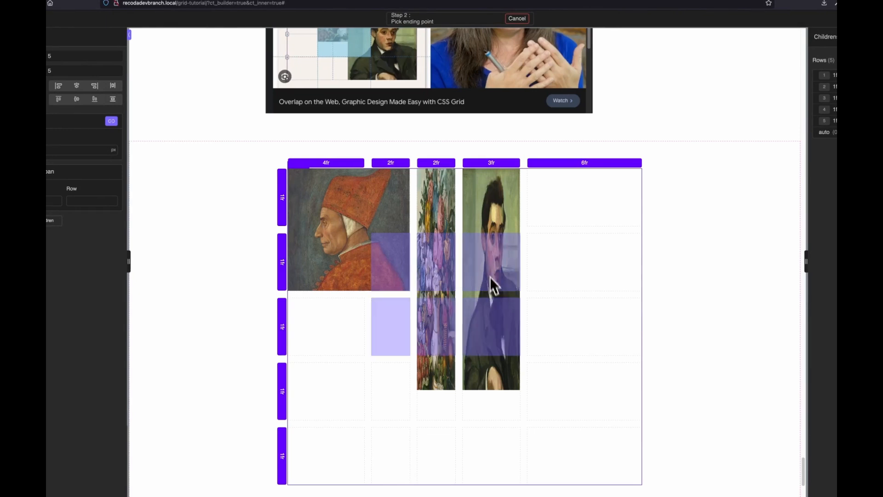
click(499, 394)
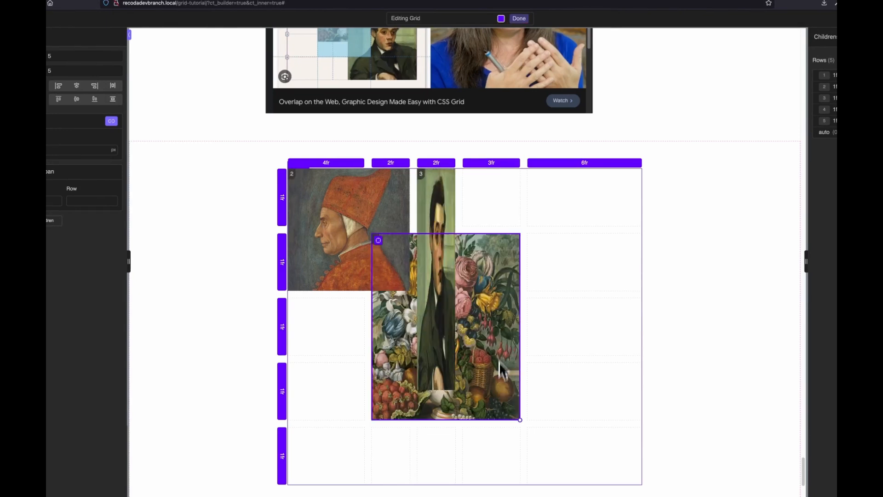
Step: Place the dark-coated man's portrait across columns four to five and rows three to five of the grid
scroll(501, 309, up, 4)
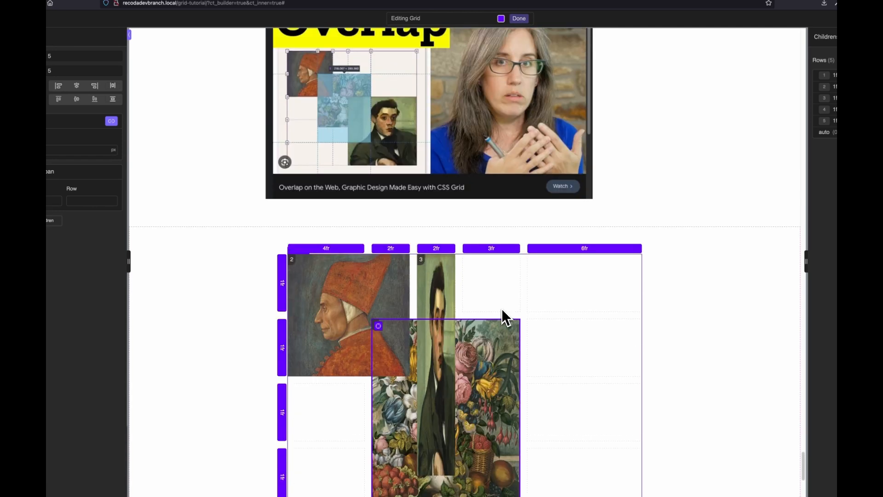
click(445, 272)
click(424, 261)
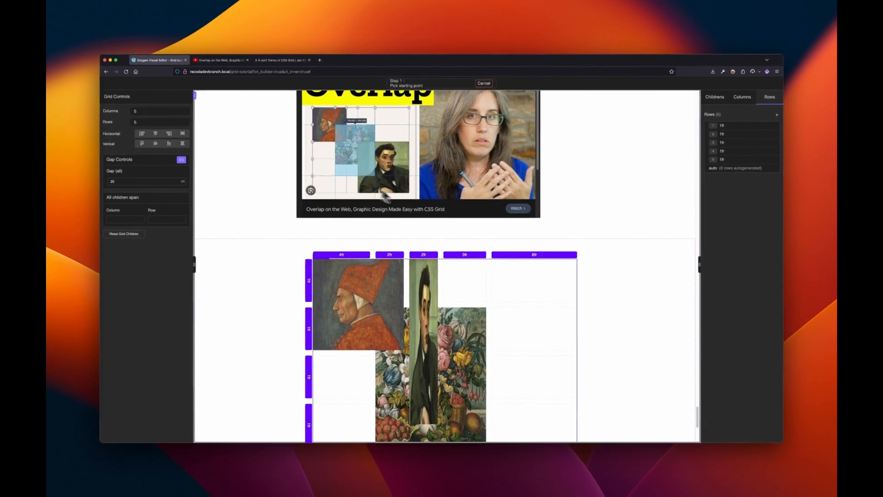
scroll(496, 290, down, 3)
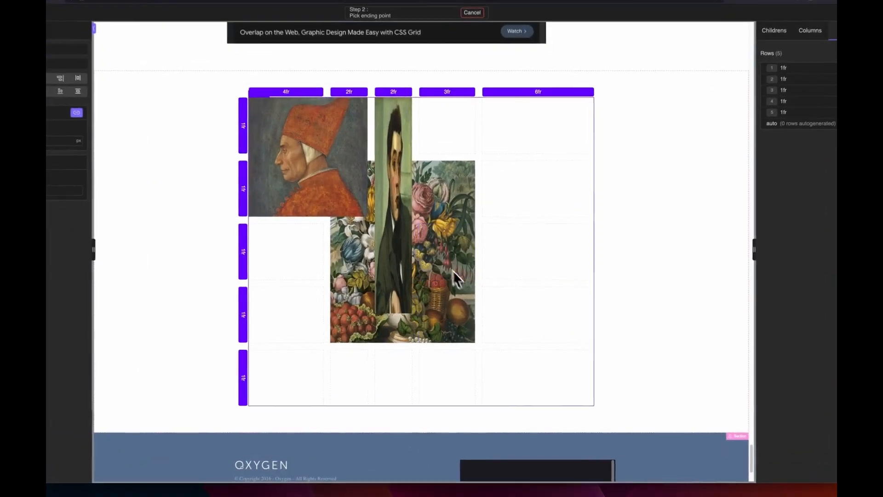
click(469, 279)
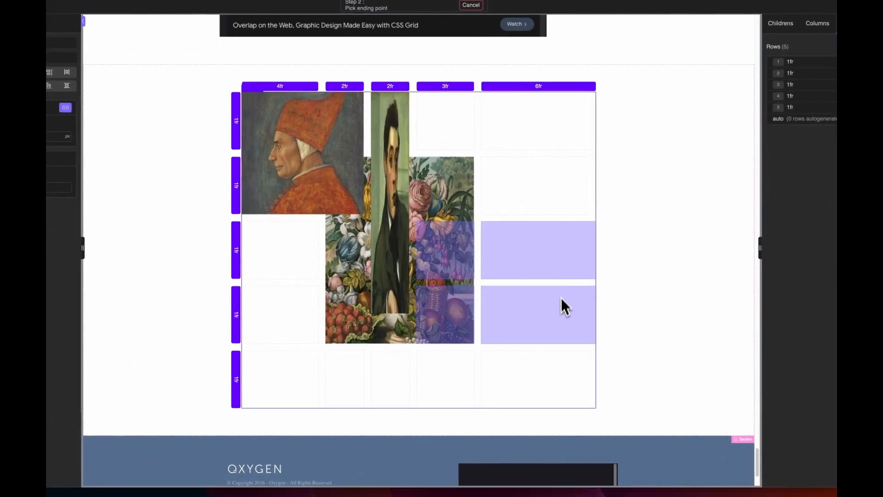
click(569, 373)
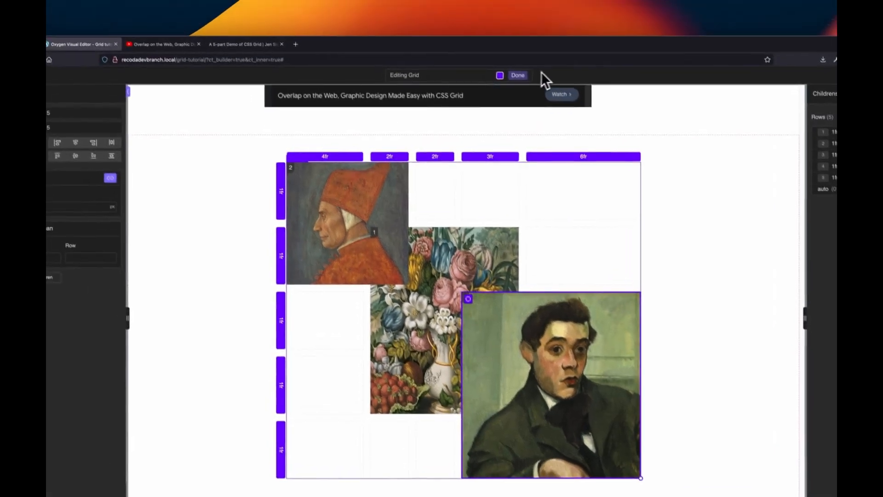
Step: Finish grid editing, set the painting grid's maximum width to 60ch, and compare the layout with the reference image
click(528, 82)
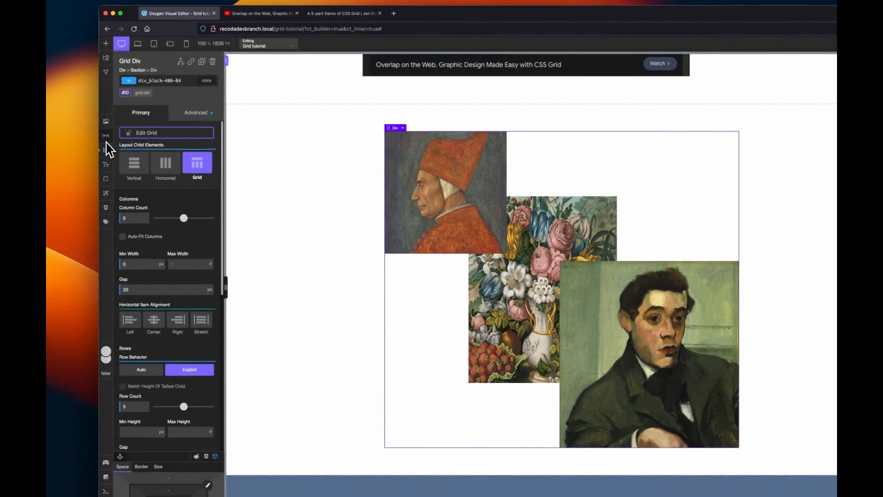
click(115, 144)
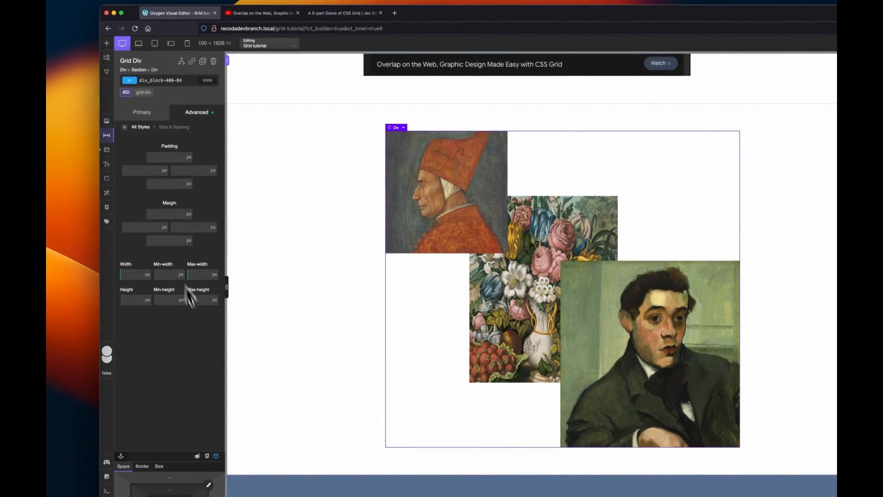
click(202, 273)
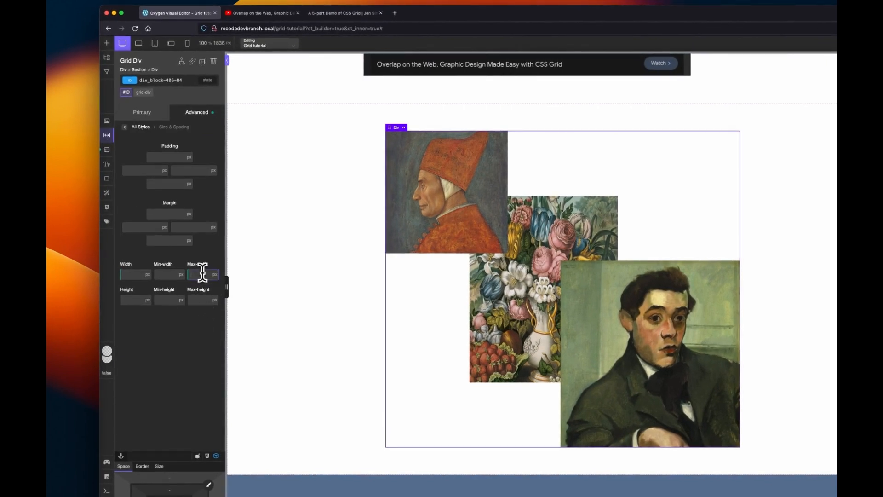
text(60ch)
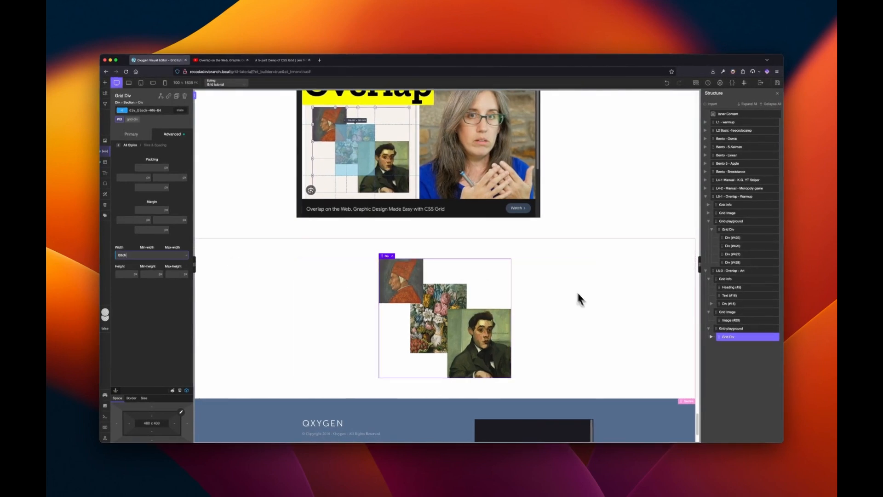
scroll(649, 330, down, 1)
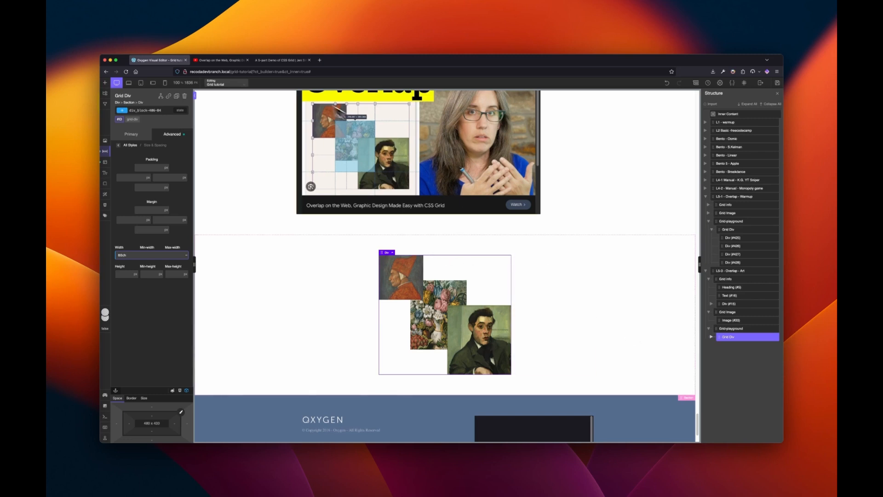
scroll(375, 172, up, 1)
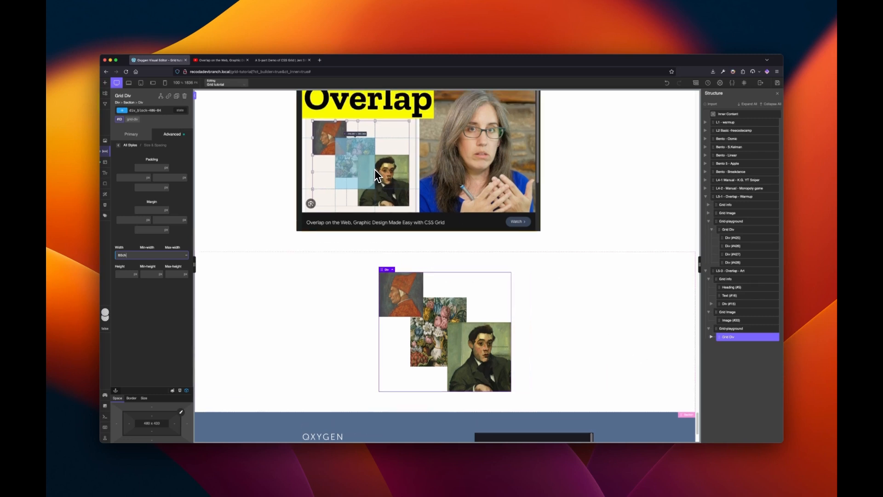